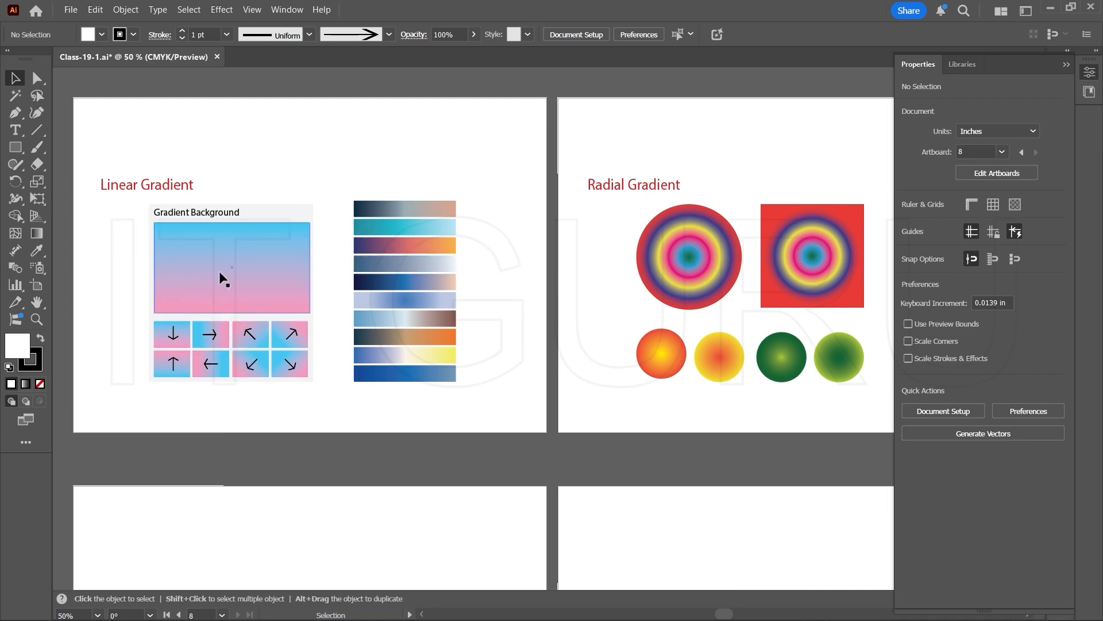
Examine the sample artboards for linear, radial and multiple gradients and gradient styles
click(255, 261)
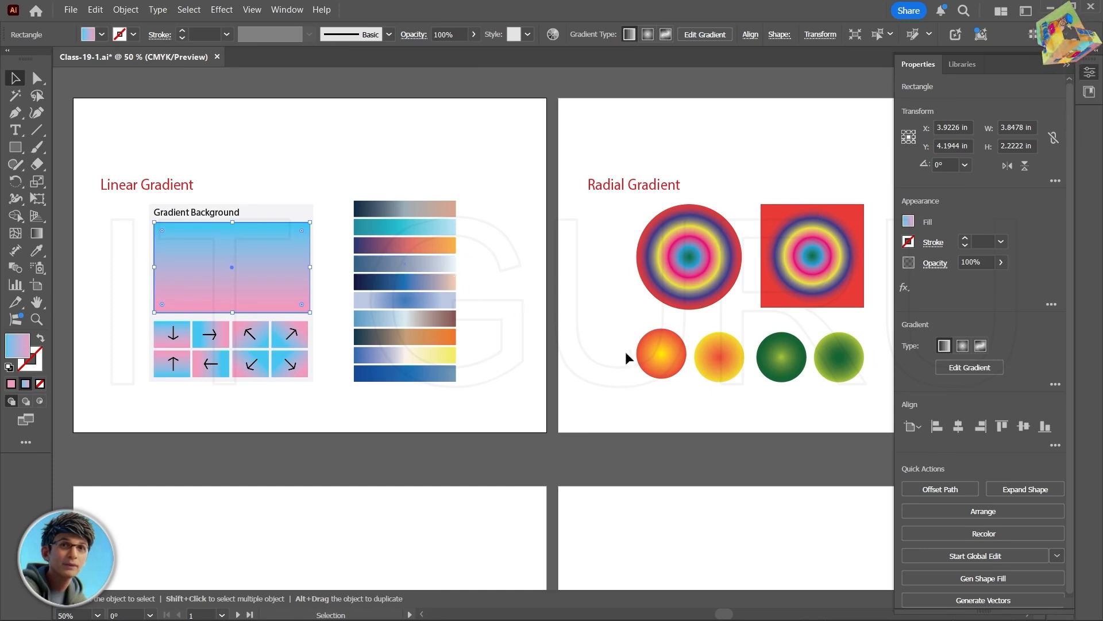
scroll(628, 357, right, 6)
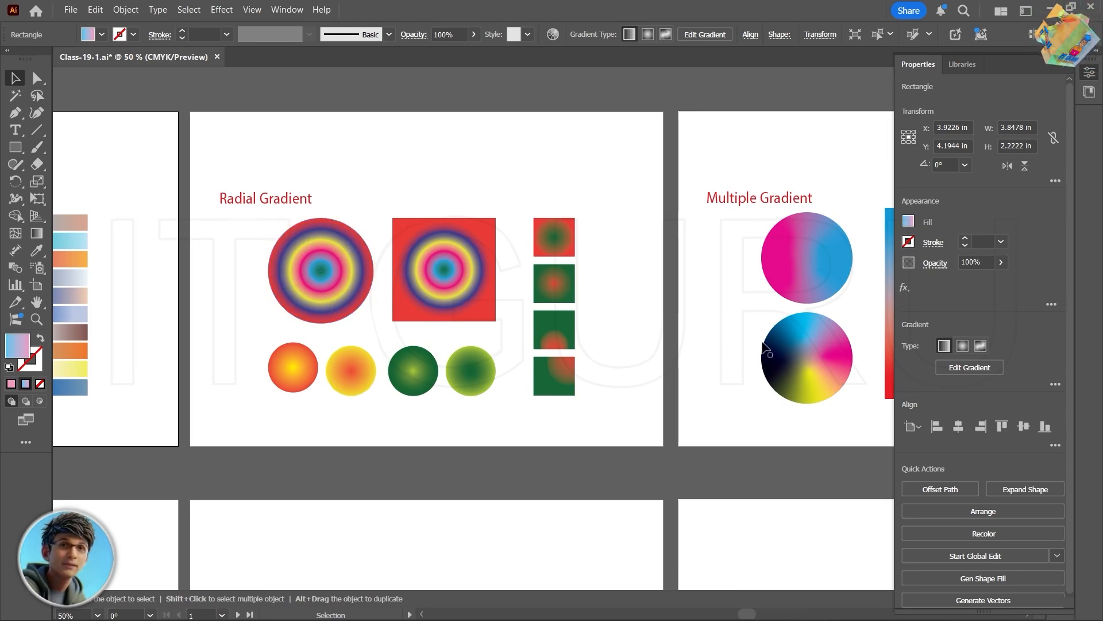
drag(665, 319, 375, 315)
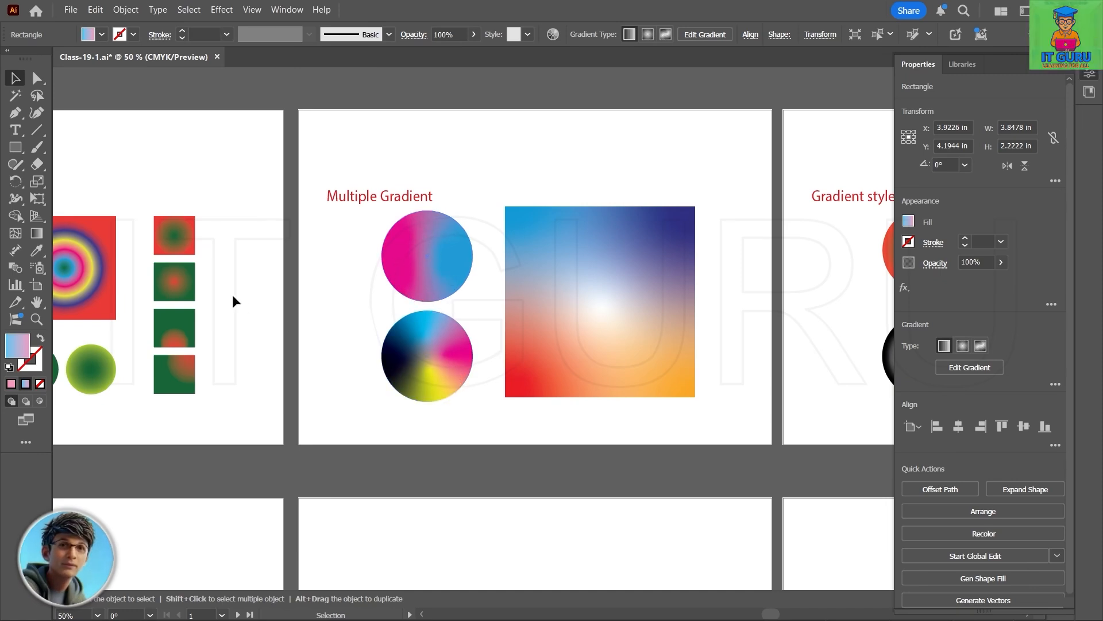
drag(232, 295, 666, 288)
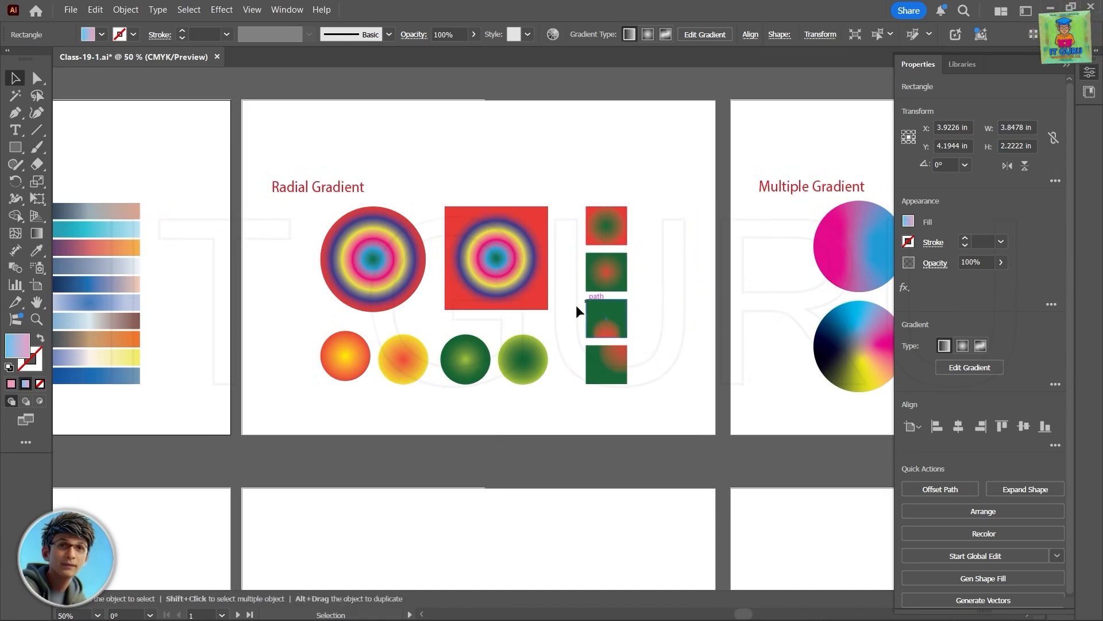
drag(793, 299, 240, 284)
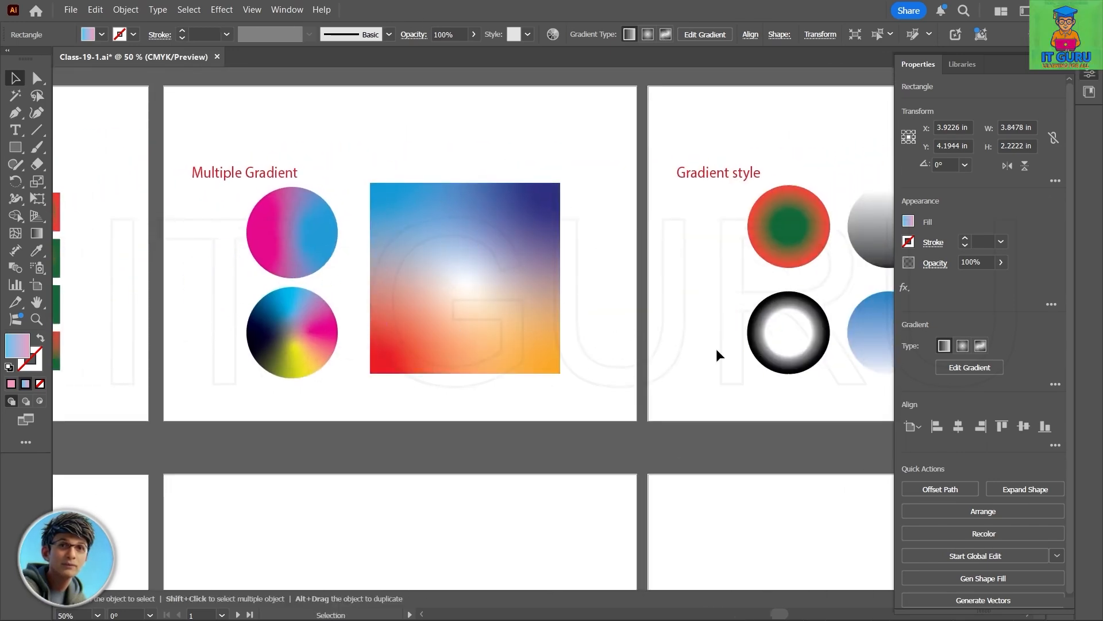
drag(833, 385, 343, 384)
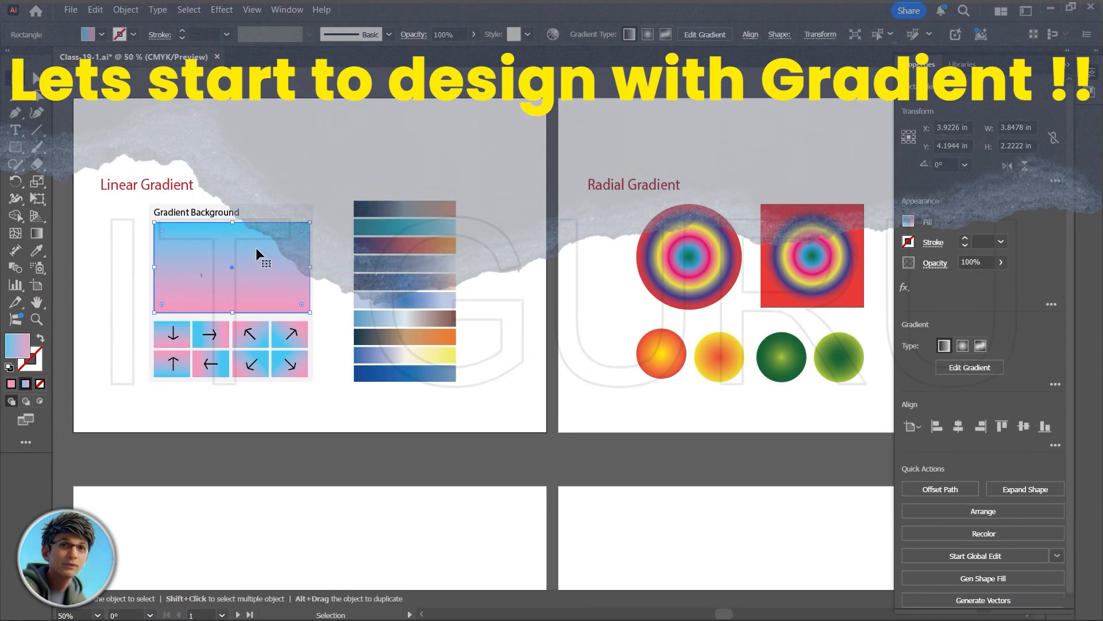
Draw a rectangle about 3.1 by 2.65 in on the empty artboard below the linear gradient samples
drag(443, 427, 518, 130)
key(m)
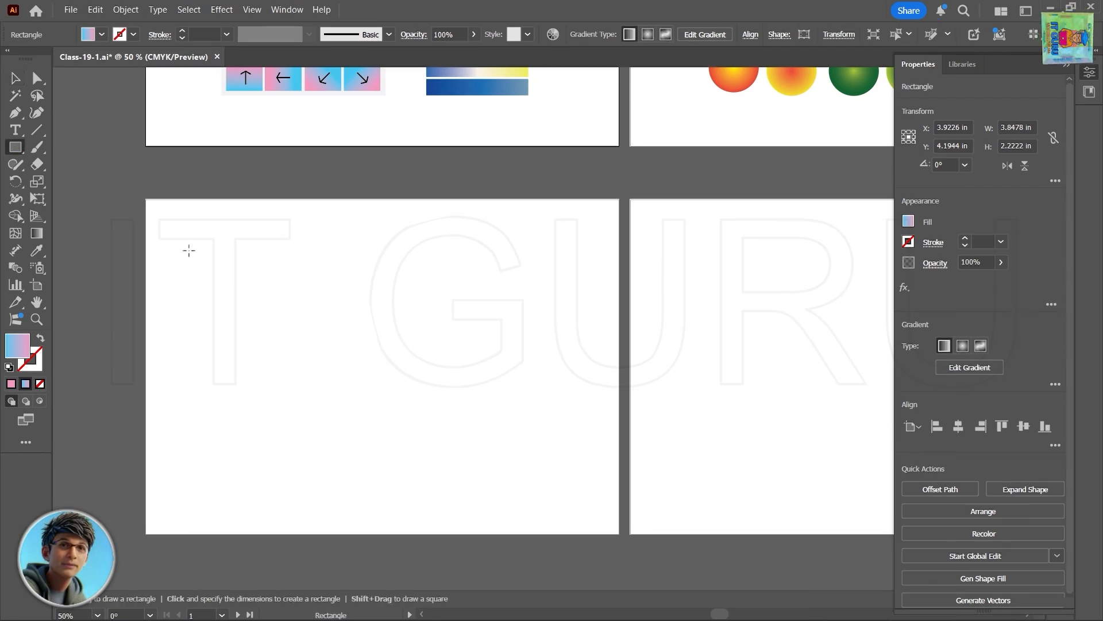
drag(204, 264, 330, 371)
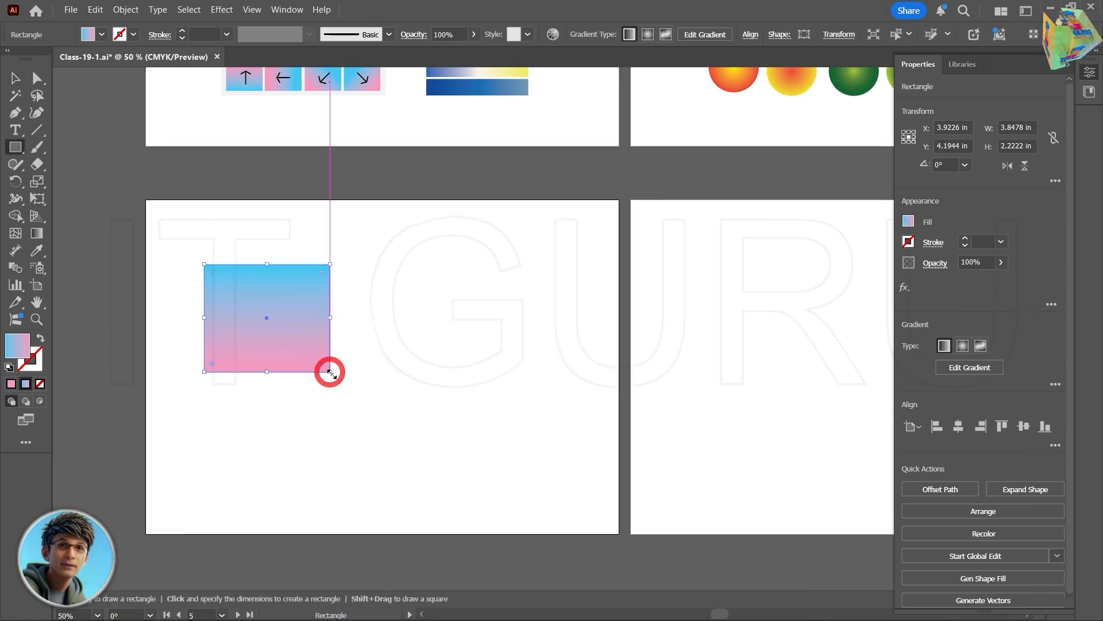
Fill the rectangle with the yellow-orange-red gradient swatch and close the Color panel
click(10, 384)
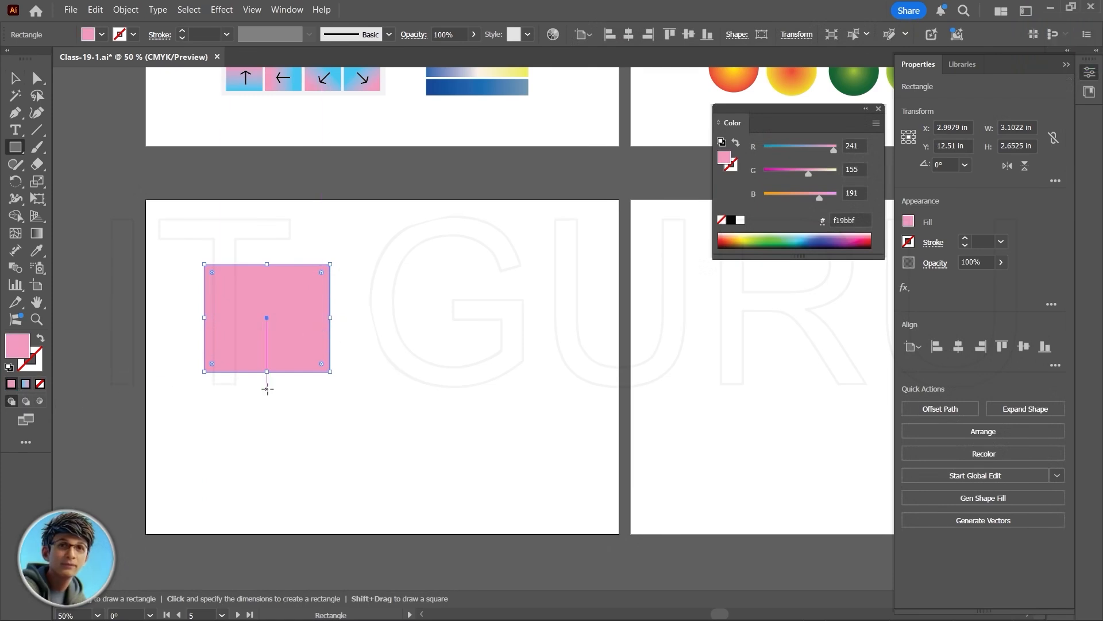
click(26, 384)
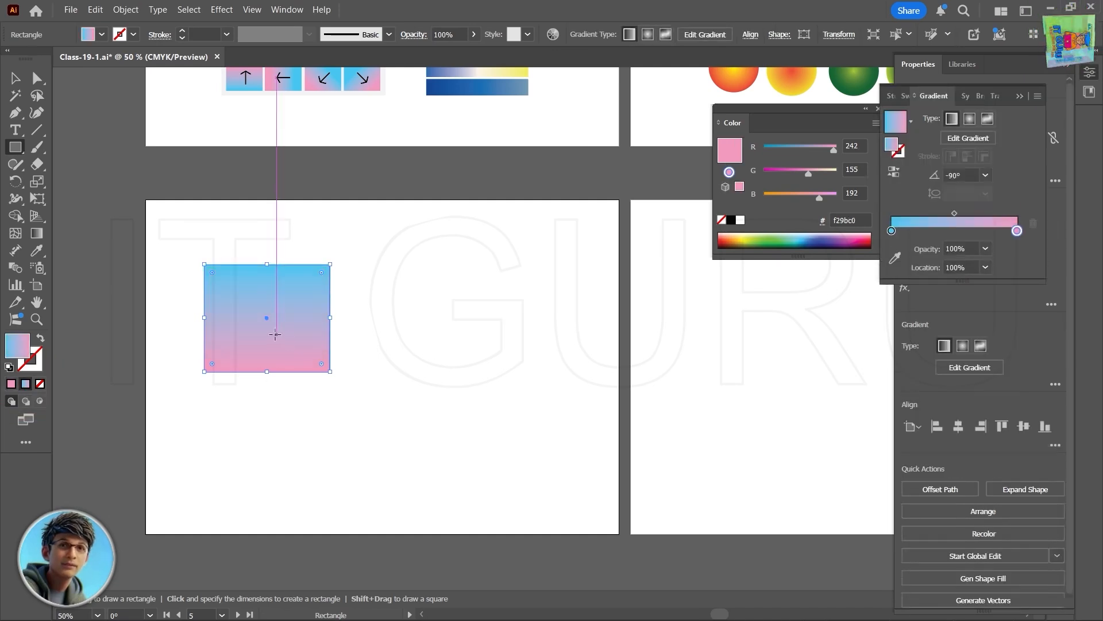
click(101, 36)
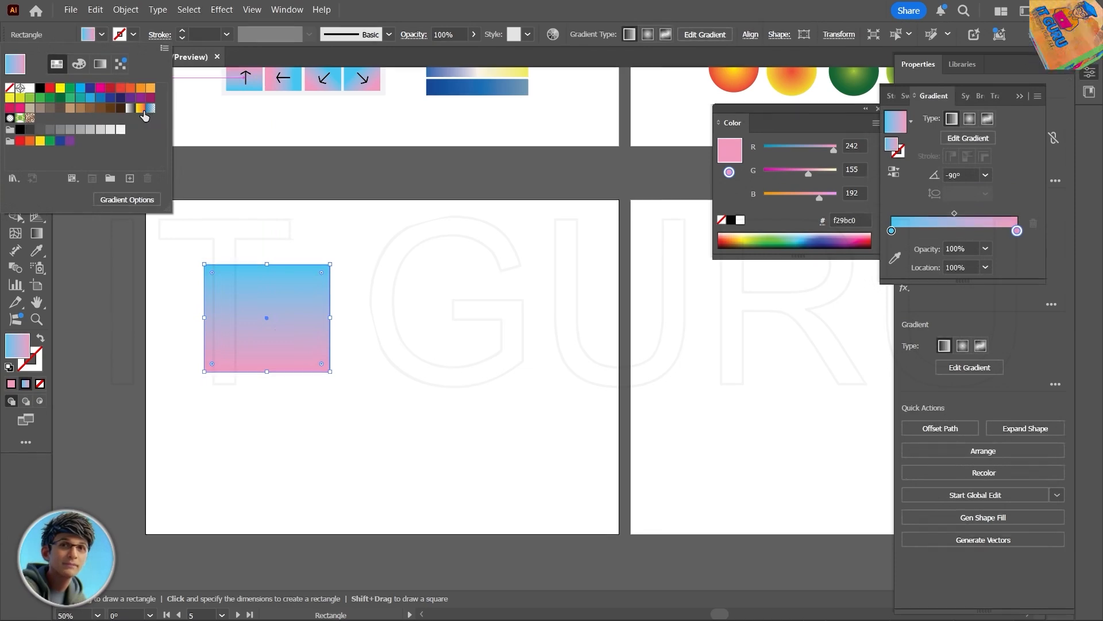
click(141, 108)
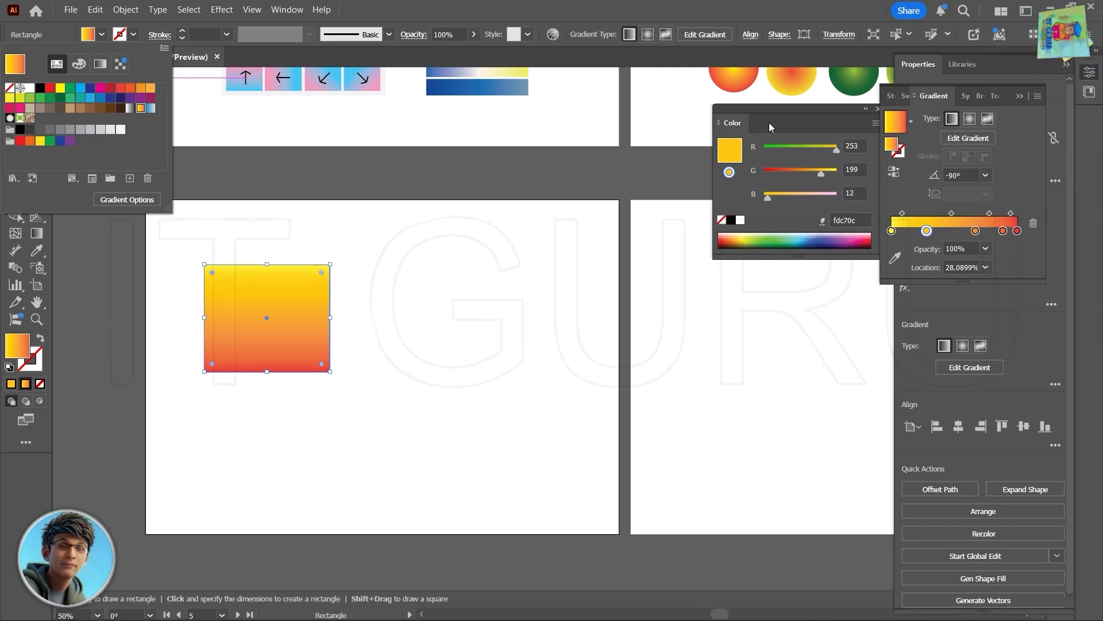
click(878, 111)
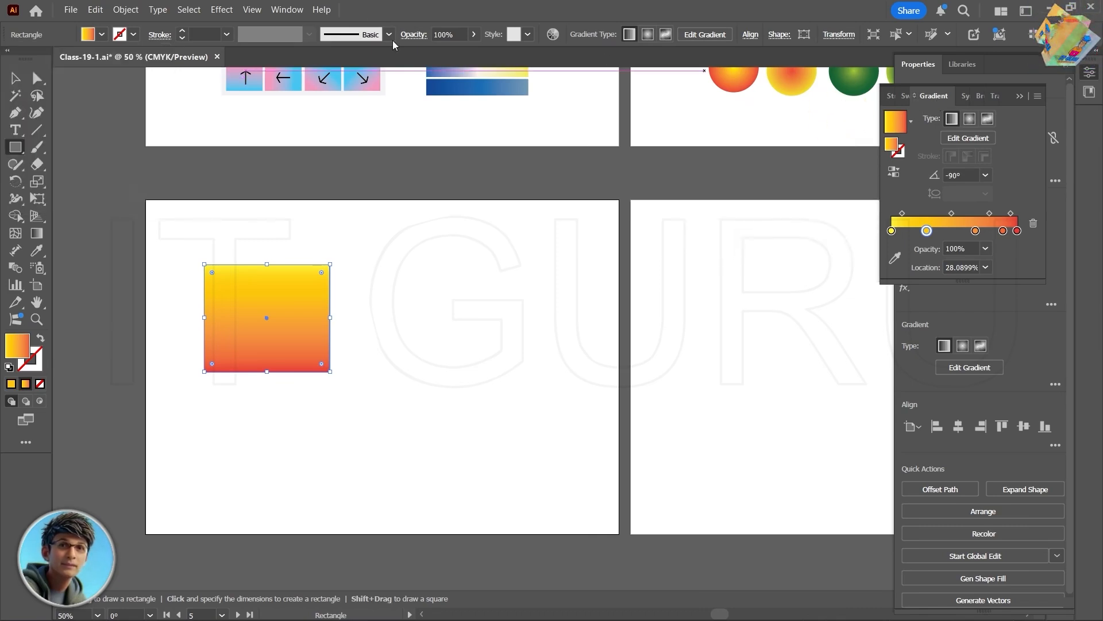
Hide the Gradient panel and show it again
click(287, 10)
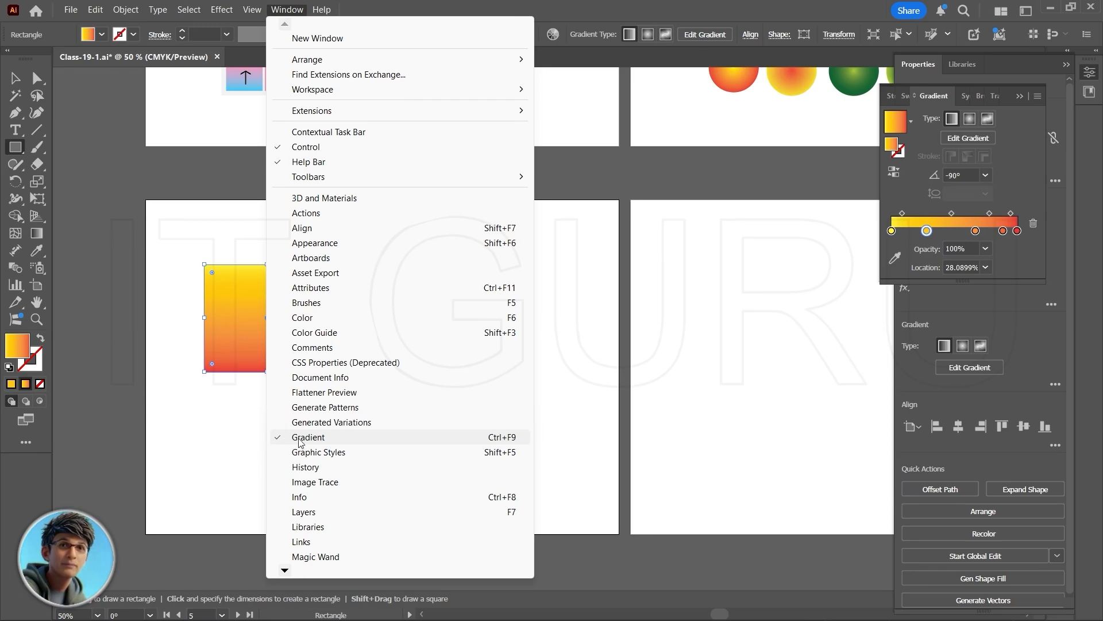
click(432, 439)
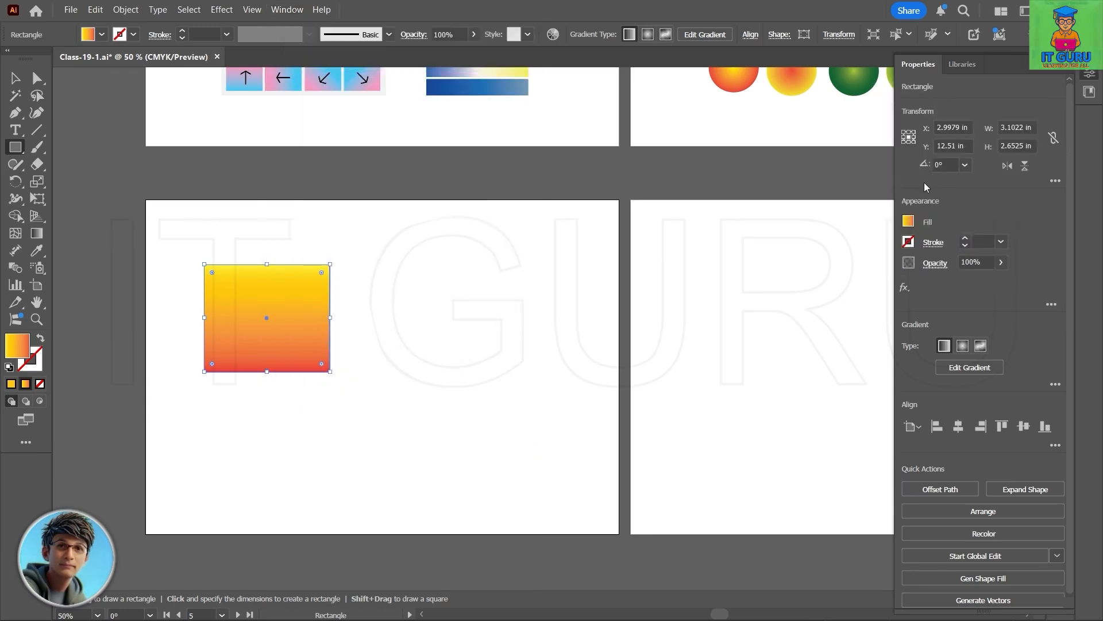
click(288, 9)
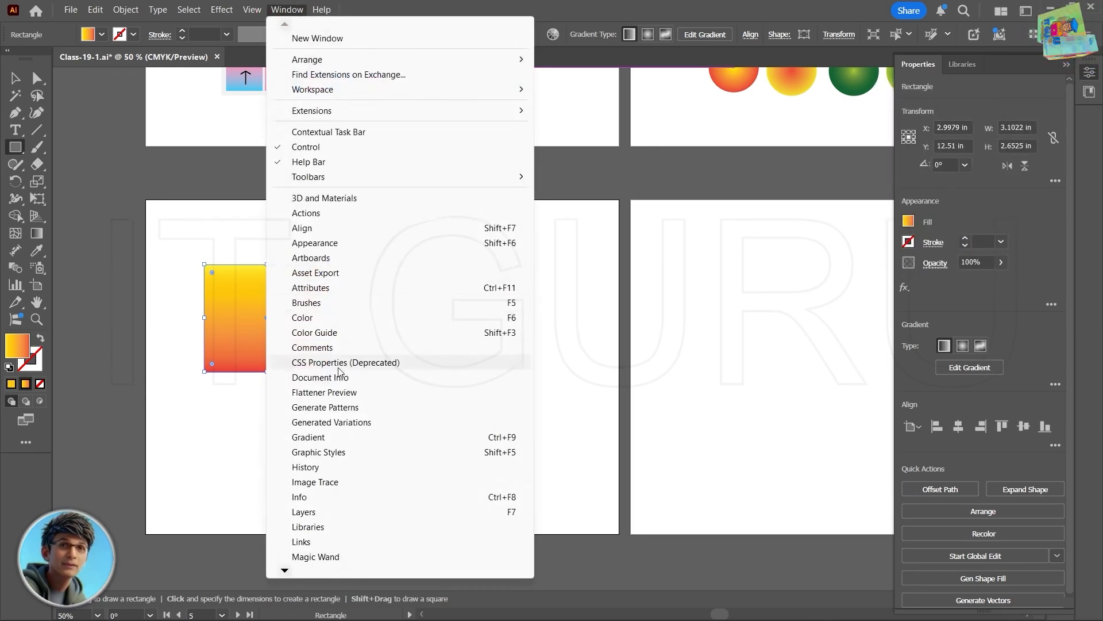
click(345, 437)
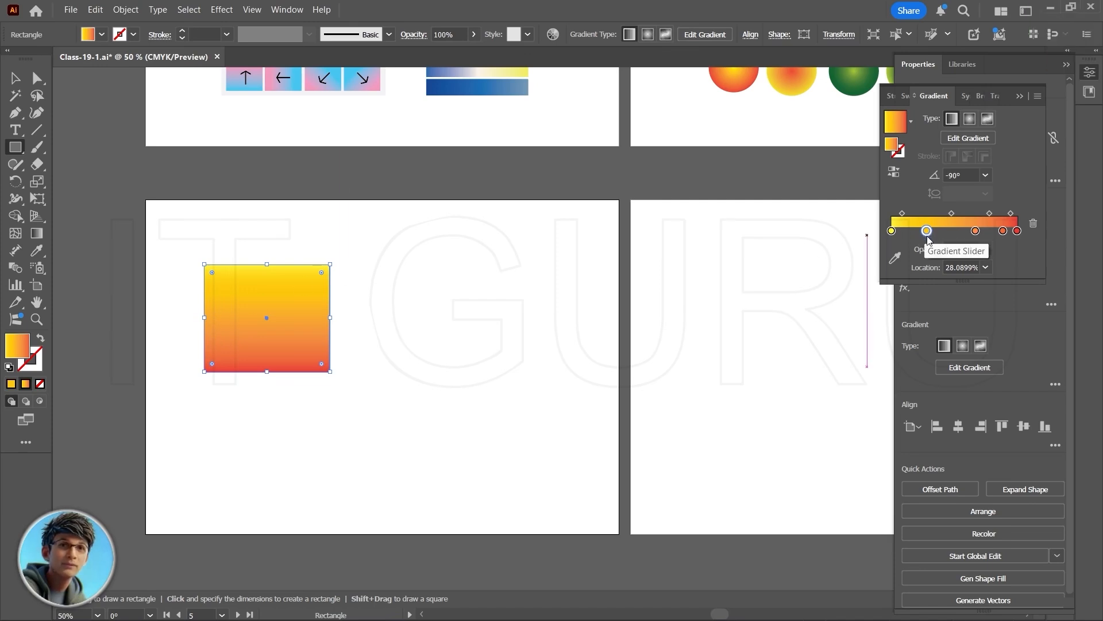
Remove the intermediate colour stops from the rectangle's gradient, keeping only the yellow and red end stops
drag(926, 231, 937, 287)
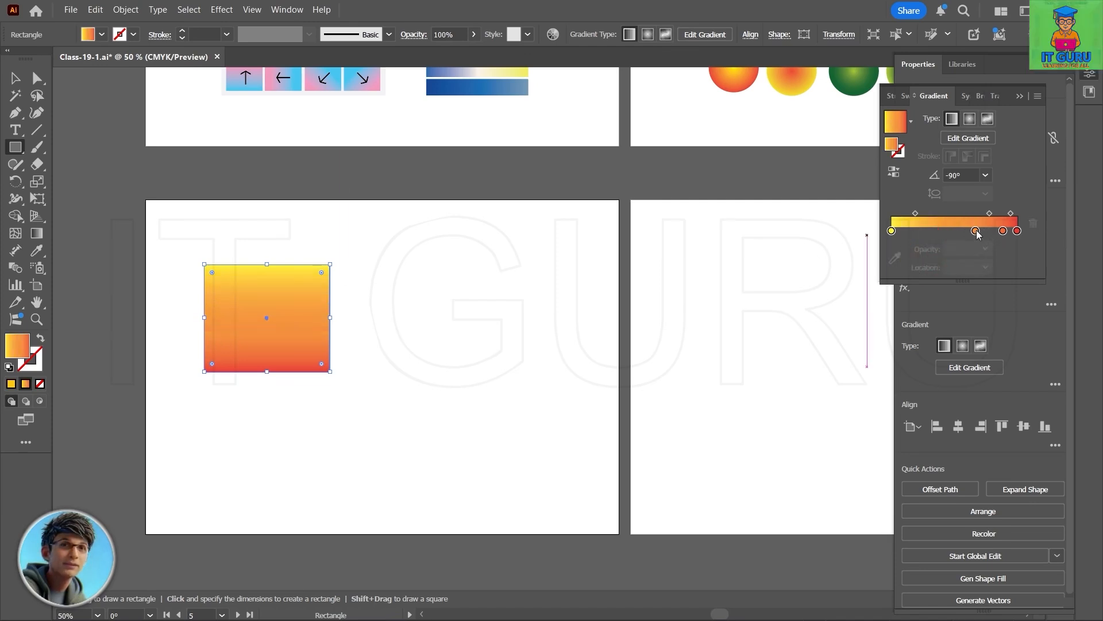
drag(976, 231, 988, 253)
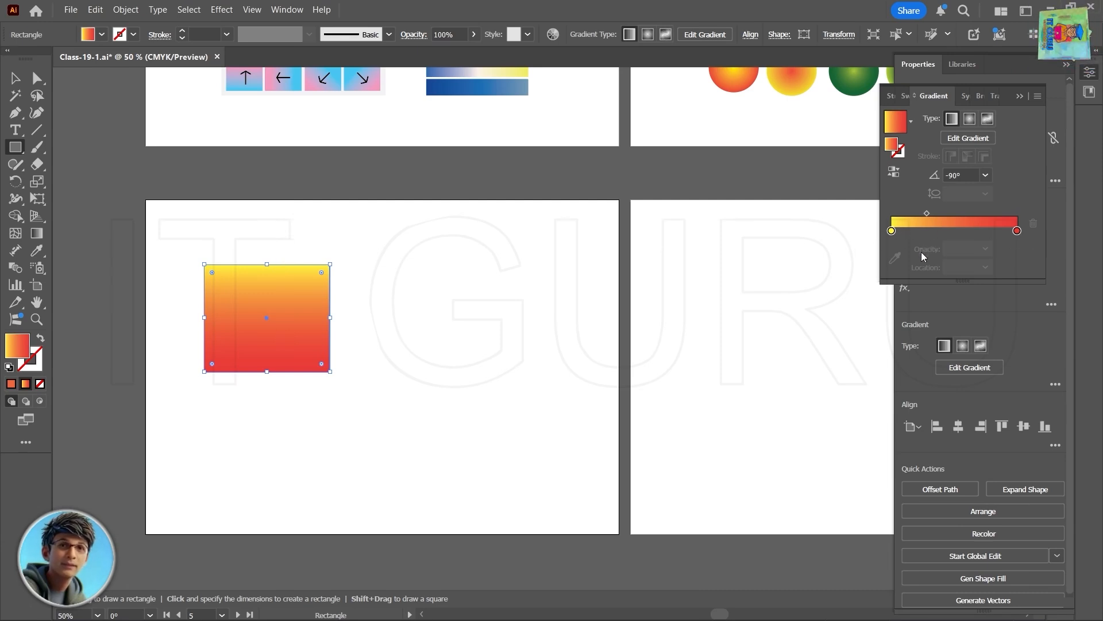
Open the yellow start stop's colour options and review its ways of choosing a colour
click(892, 232)
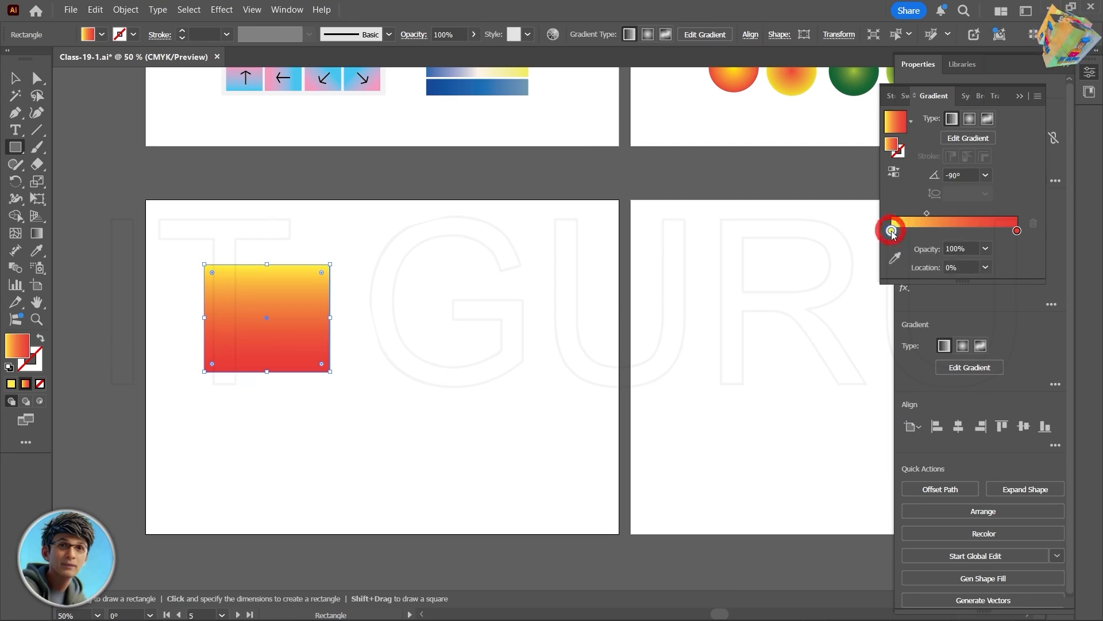
double_click(892, 232)
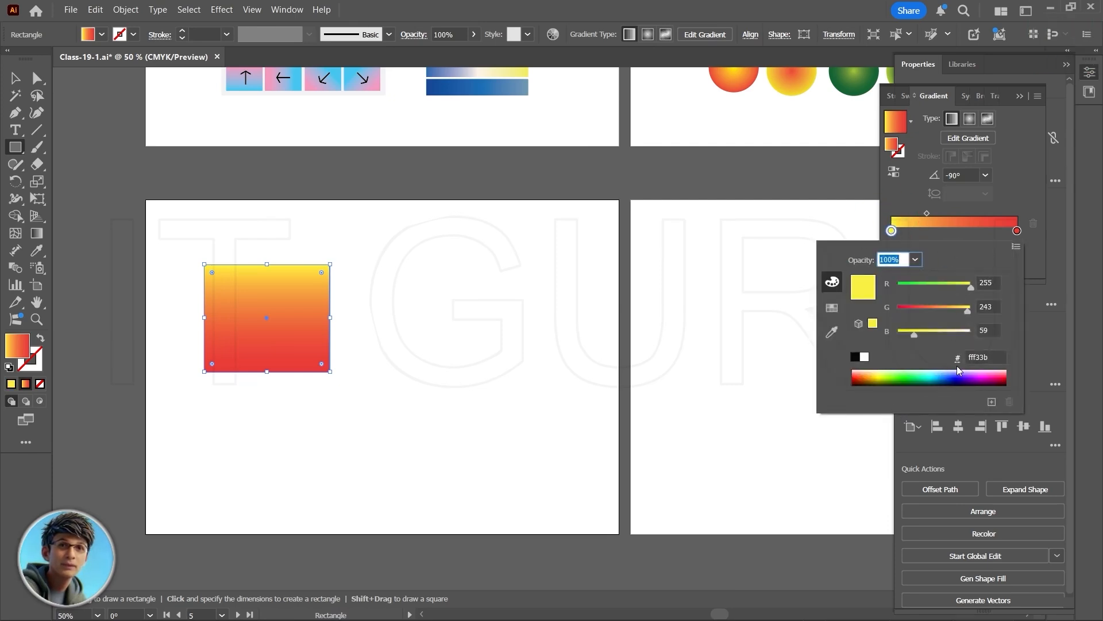
click(833, 284)
click(833, 308)
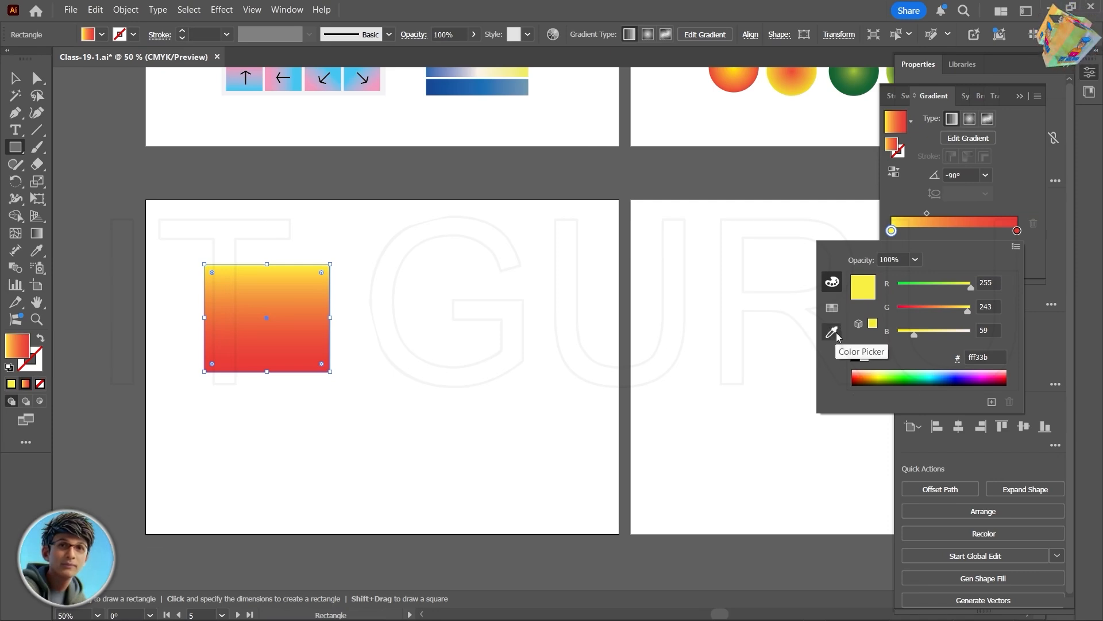
click(952, 237)
Move the gradient midpoint to about 78.5% and change the rectangle's gradient type to Radial
drag(927, 213, 991, 213)
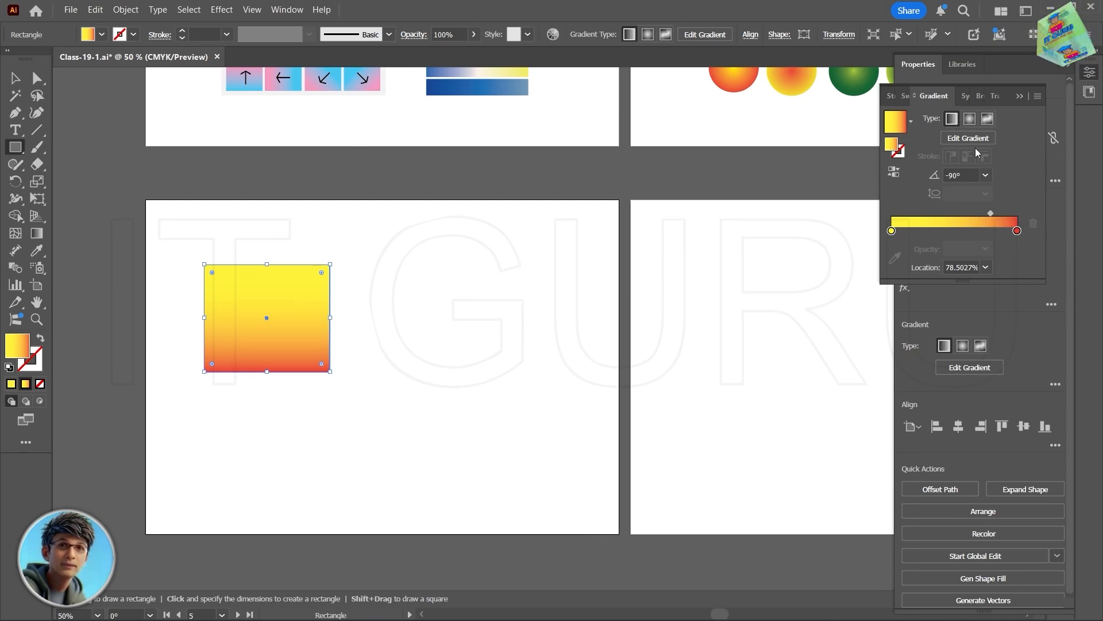
click(970, 119)
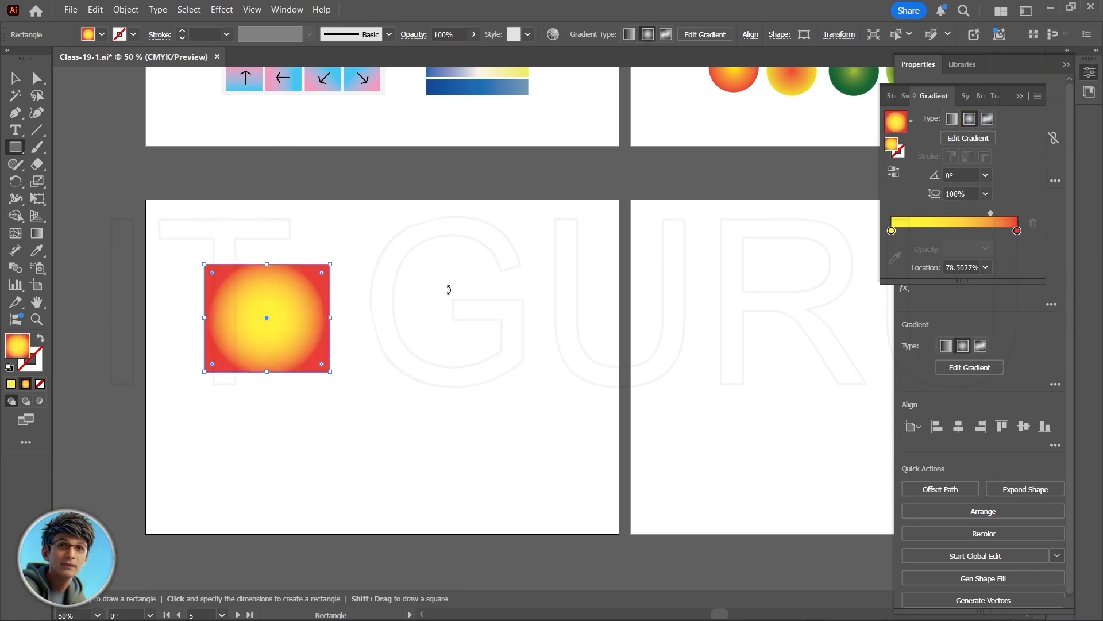
Try a freeform gradient on the rectangle, adding a point at its centre and recolouring the upper-right point green
click(987, 119)
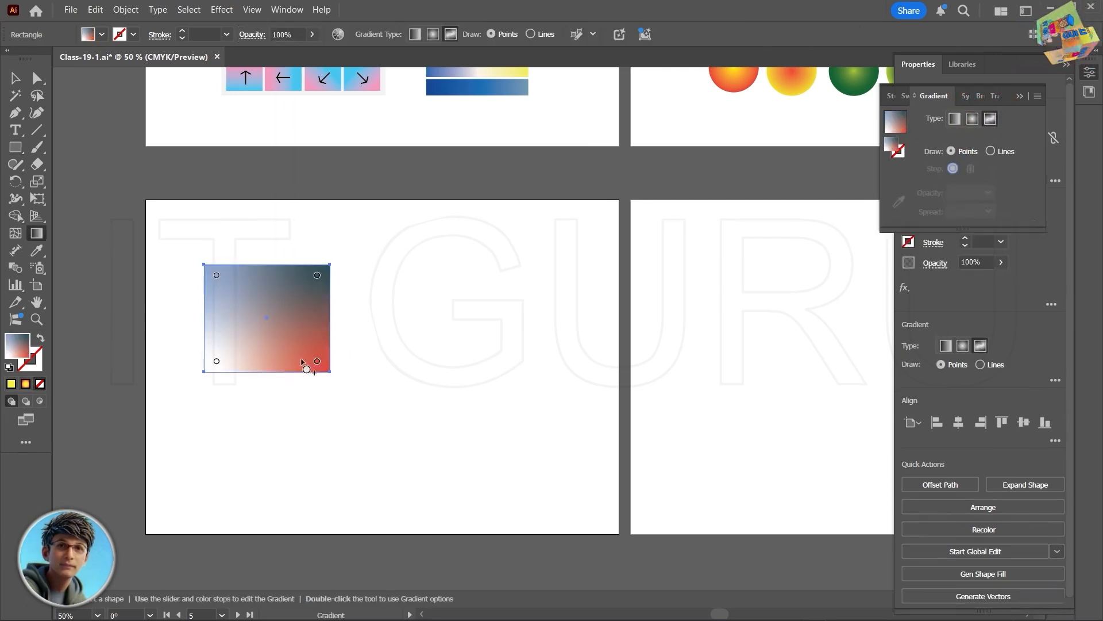
click(265, 317)
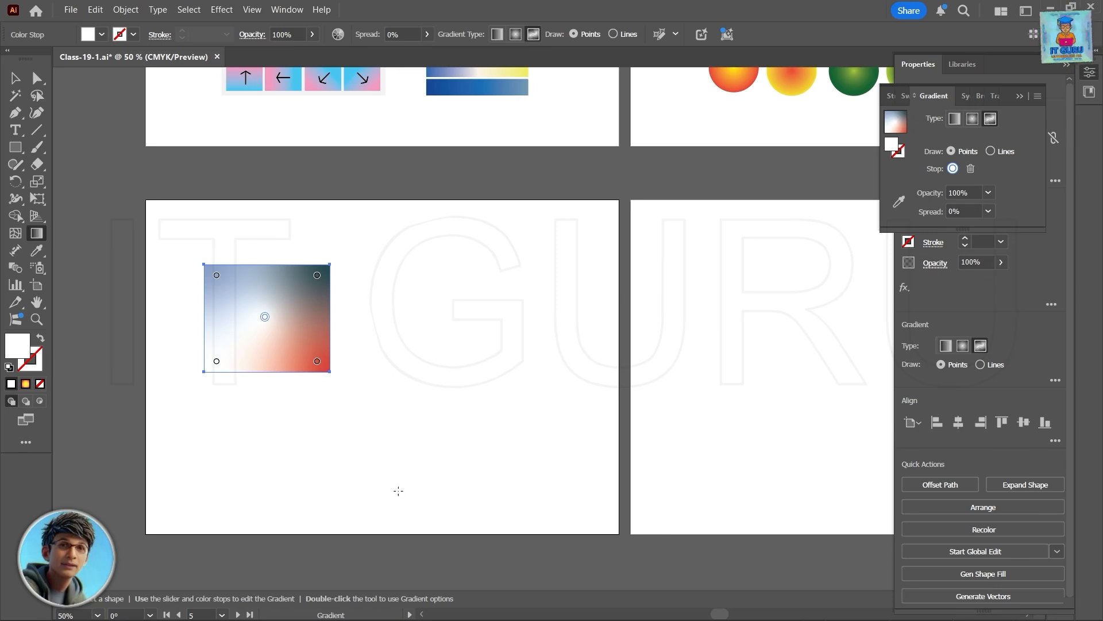
click(317, 276)
double_click(317, 276)
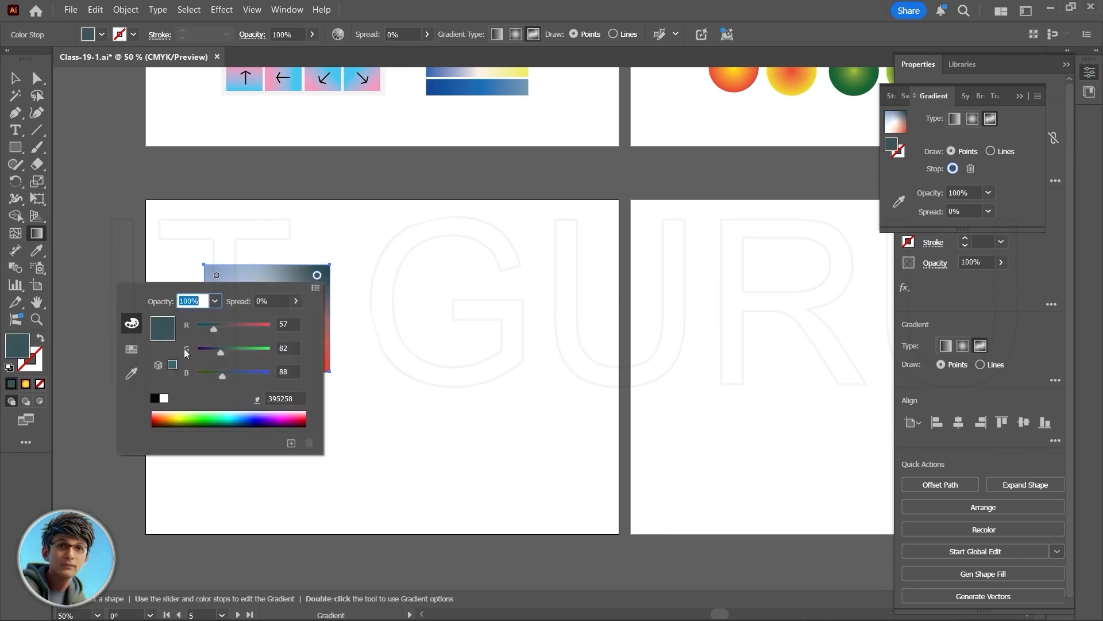
click(196, 415)
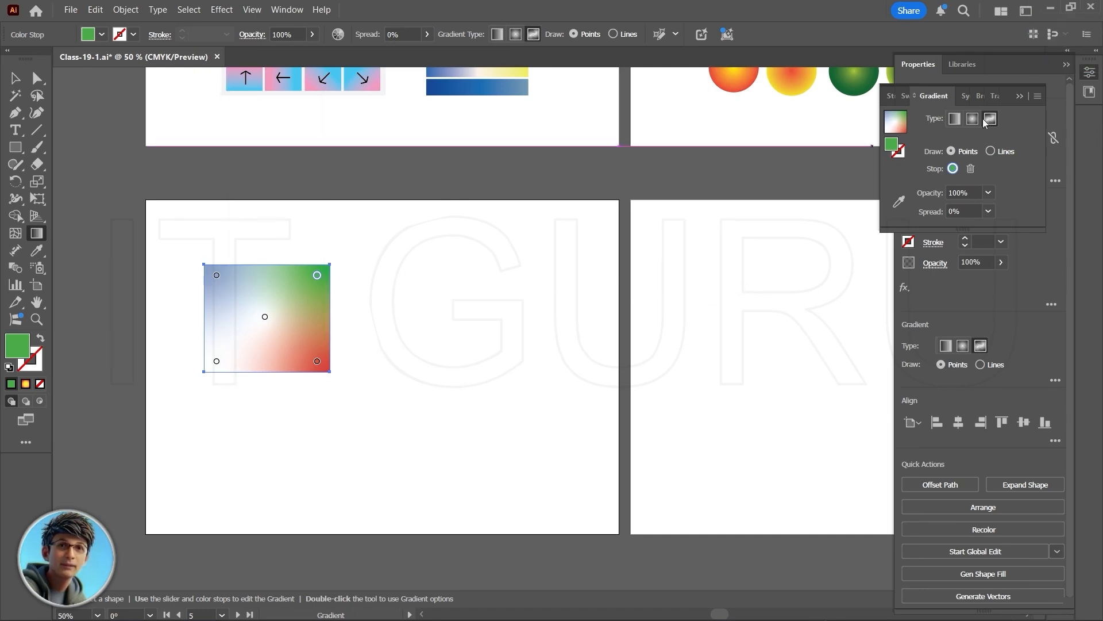
Return the rectangle to a linear gradient and set the midpoint location to about 42.7%
click(954, 119)
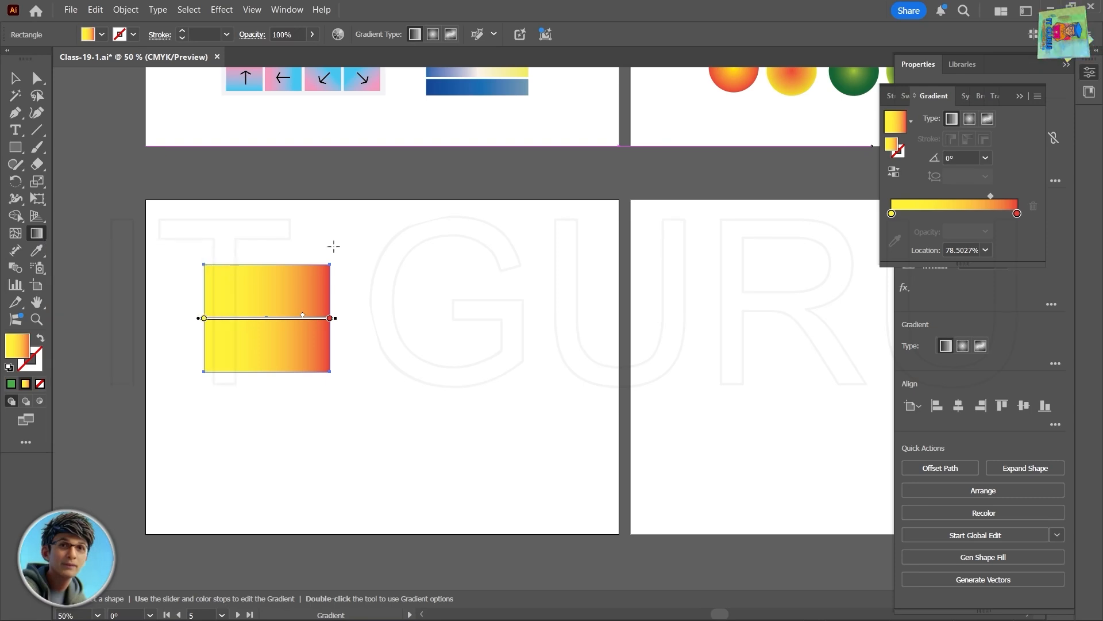
click(19, 84)
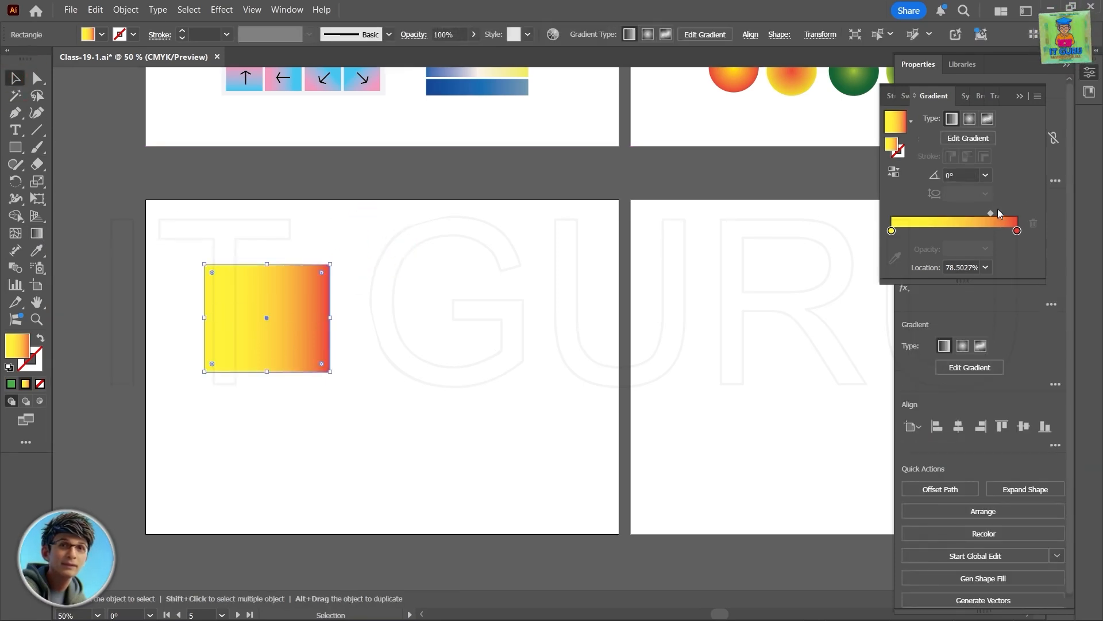
drag(991, 215, 945, 216)
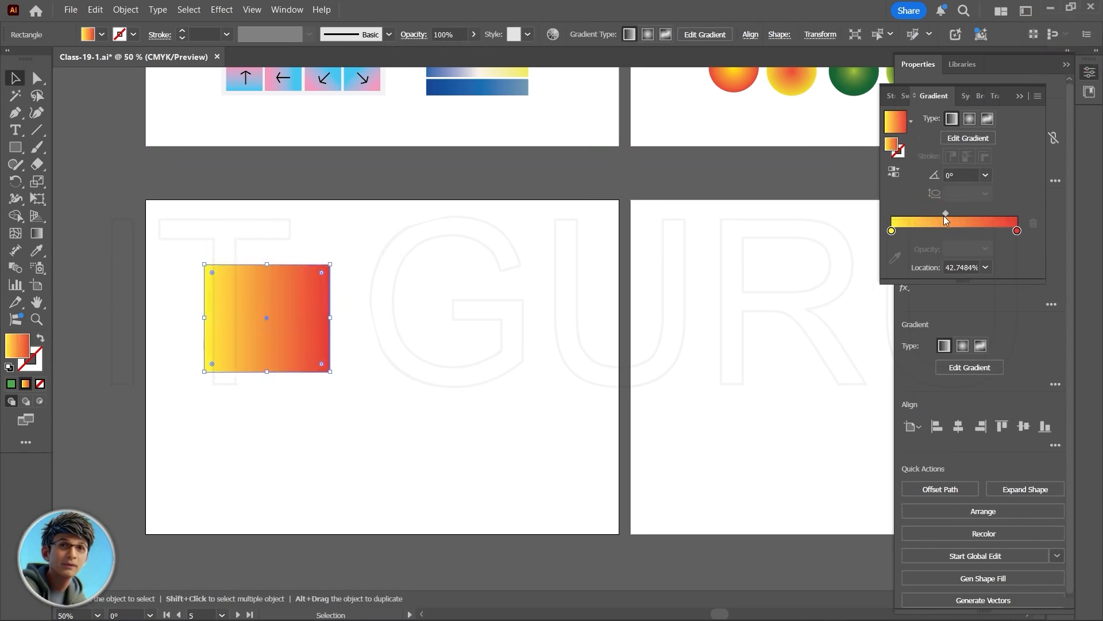
With the Gradient tool, shift the midpoint on the rectangle closer to the yellow end and view the yellow stop's colour options
click(36, 234)
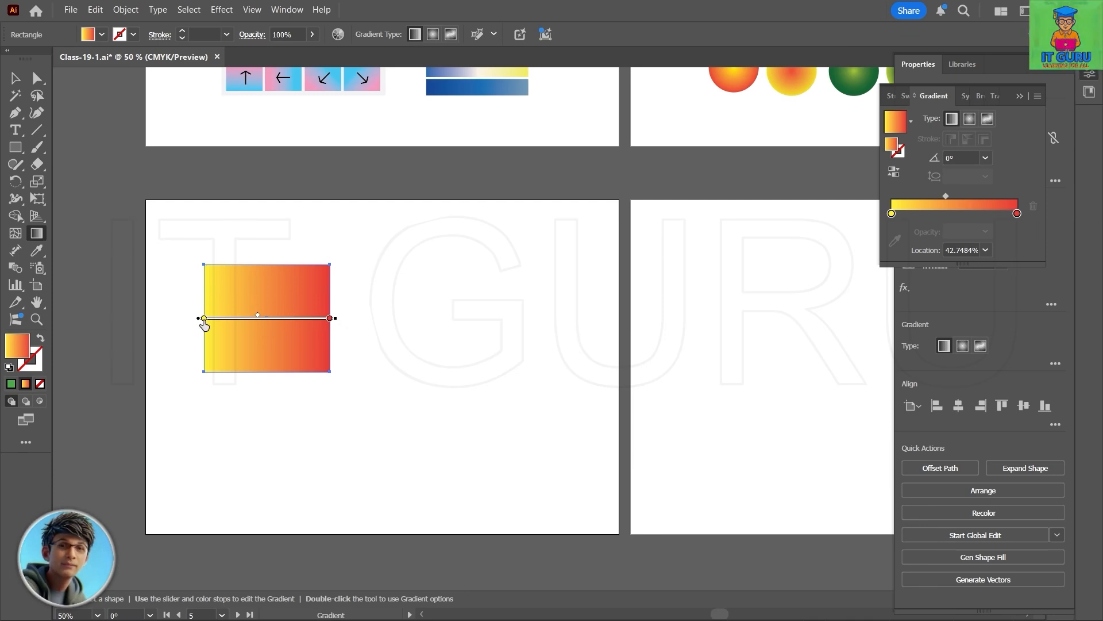
mouse_move(259, 320)
mouse_down()
mouse_move(299, 319)
mouse_move(242, 319)
mouse_up()
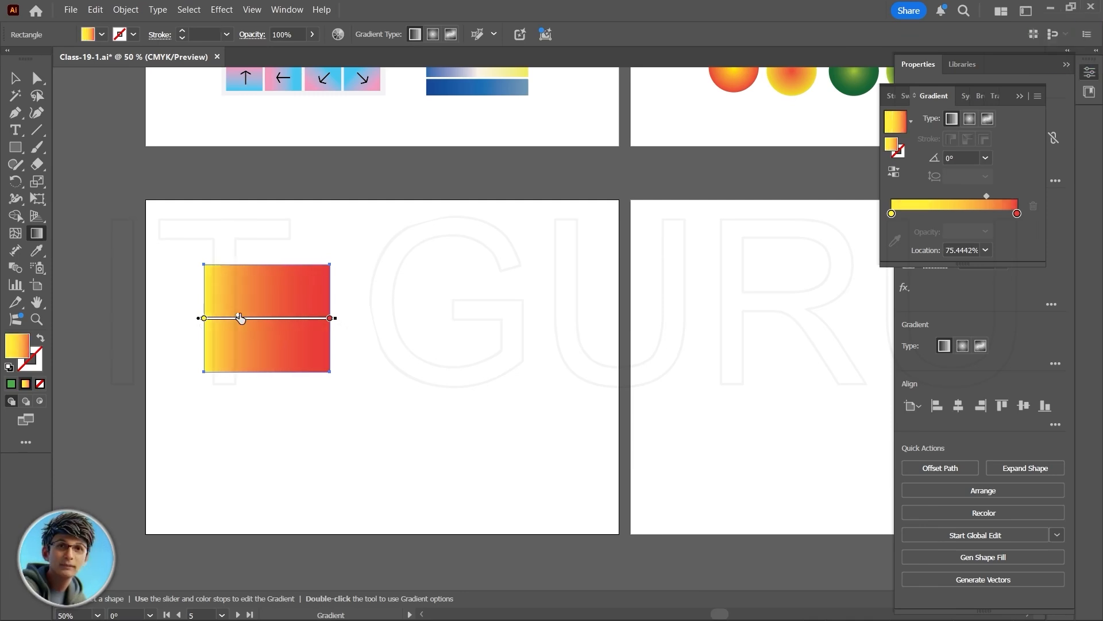
double_click(204, 319)
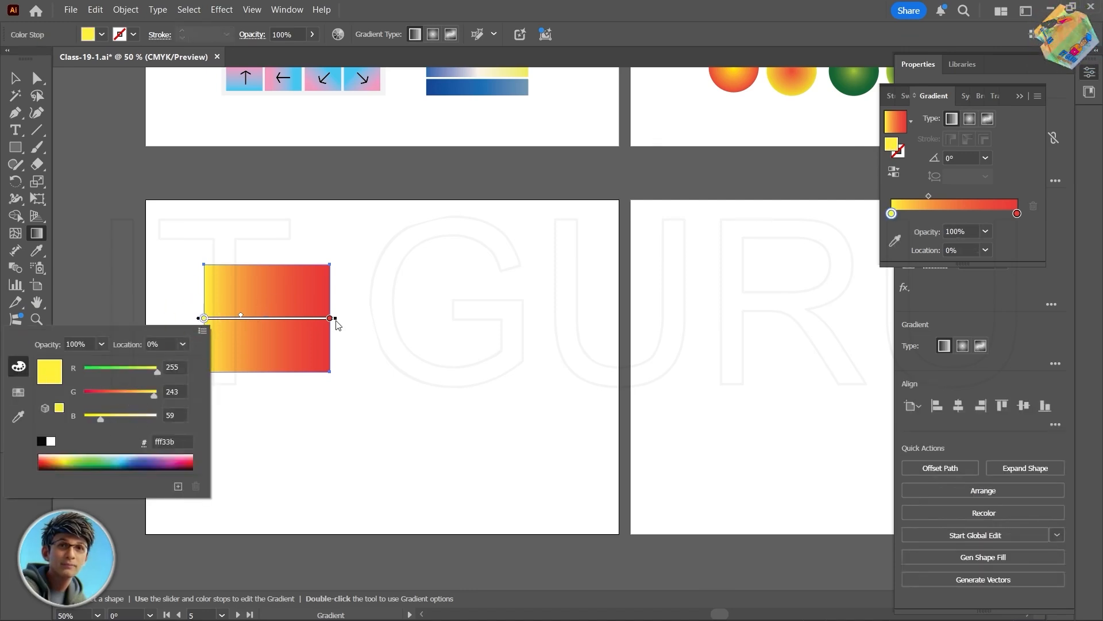
click(276, 297)
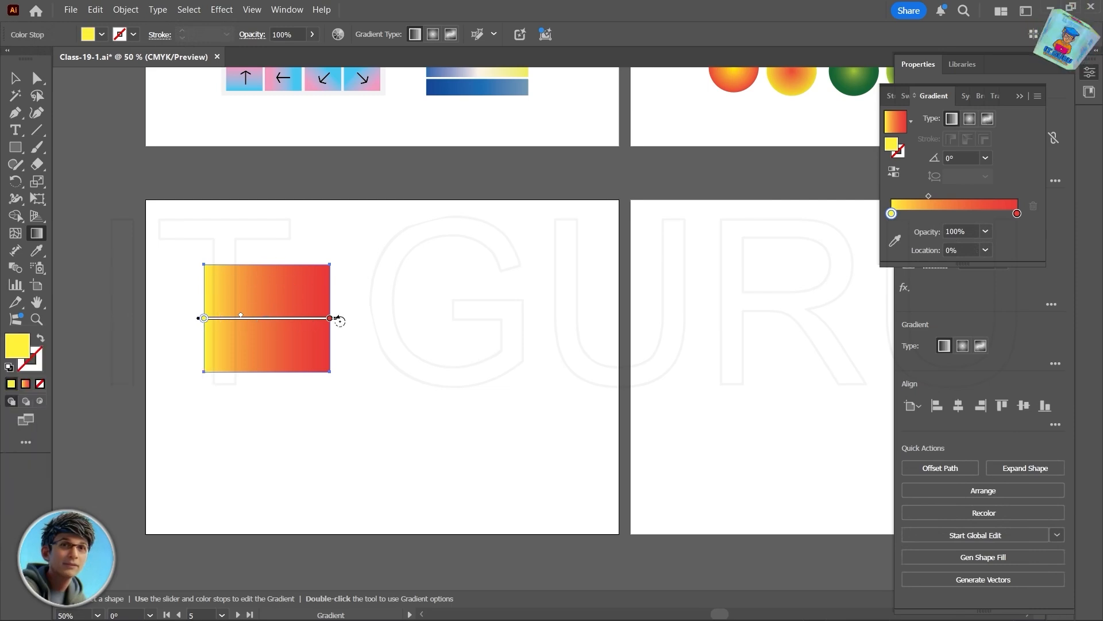
Redraw the rectangle's linear gradient along several diagonals, finishing from the upper-left to the lower-right corner at about -47.7°
mouse_move(339, 319)
mouse_down()
mouse_move(321, 265)
mouse_move(275, 259)
mouse_up()
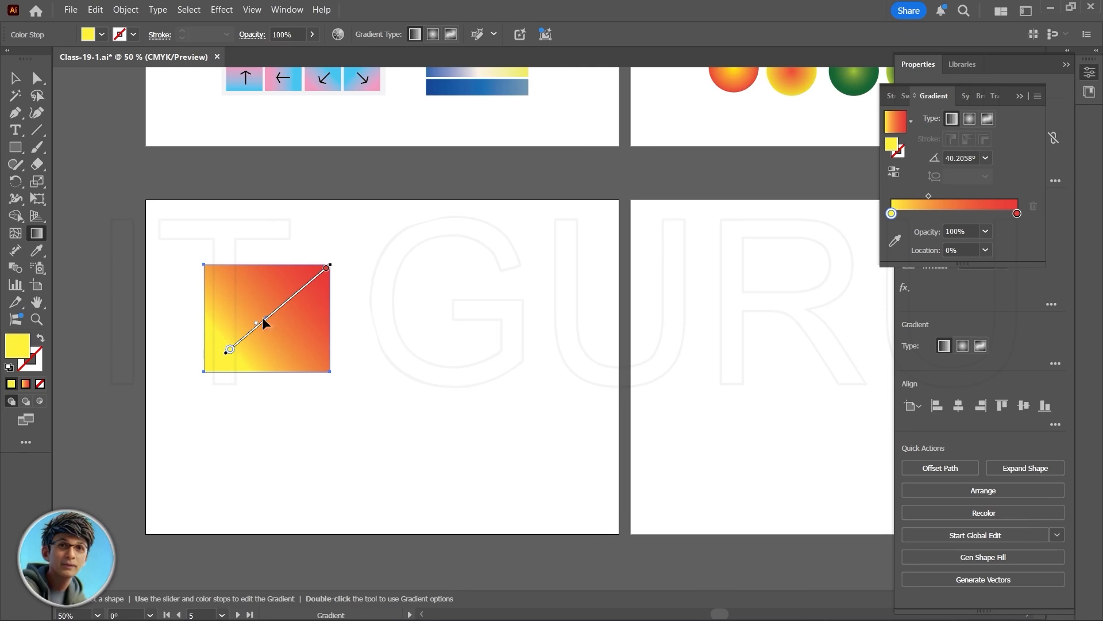
drag(219, 279, 329, 372)
drag(319, 283, 231, 351)
drag(230, 286, 306, 361)
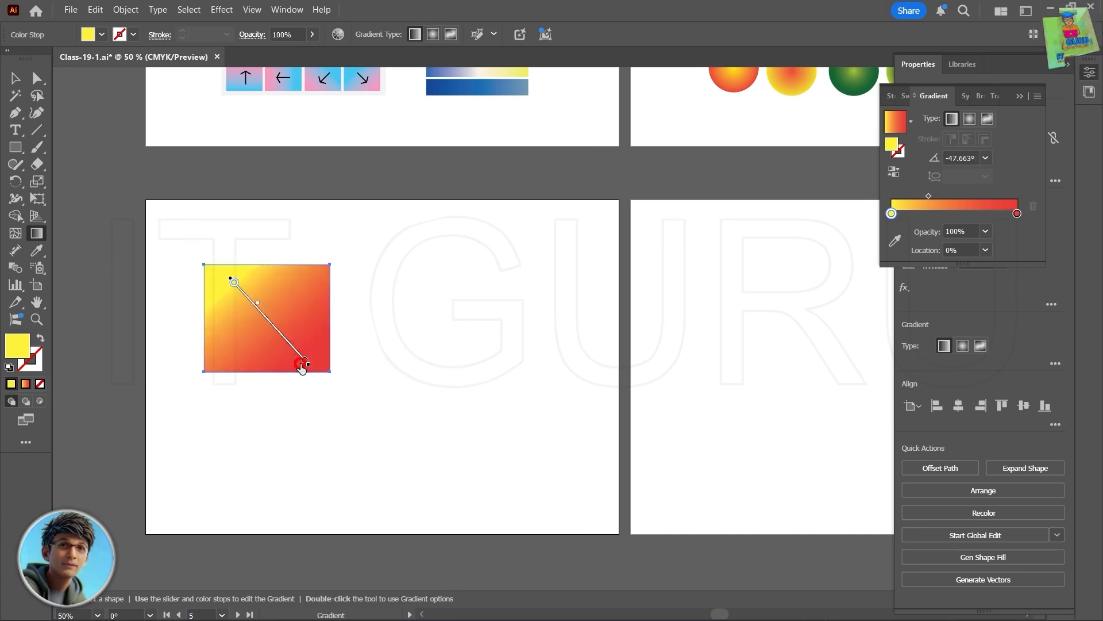
Redraw the rectangle's gradient vertically downward, horizontally and along both diagonals, finishing vertically upward at about 91.8°
drag(450, 288, 470, 463)
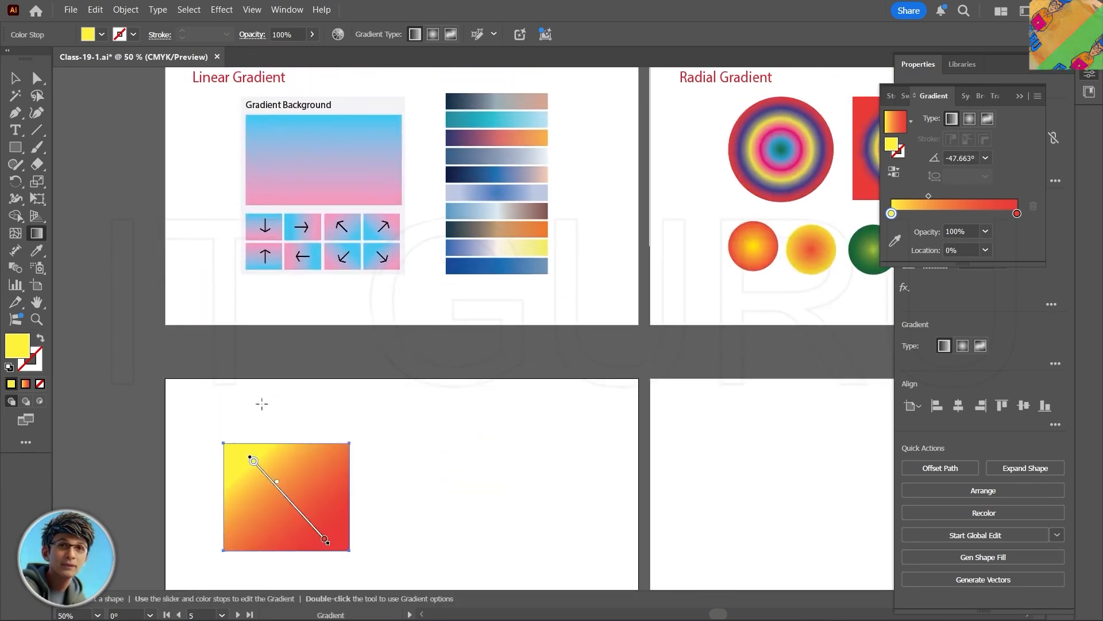
drag(284, 446, 288, 543)
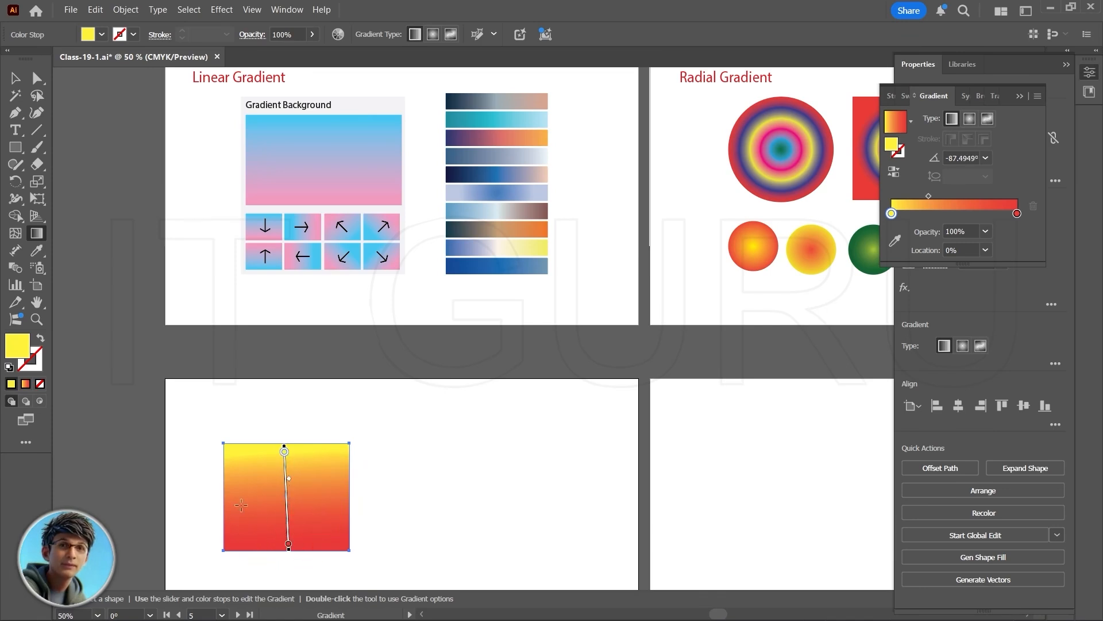
drag(229, 498, 334, 497)
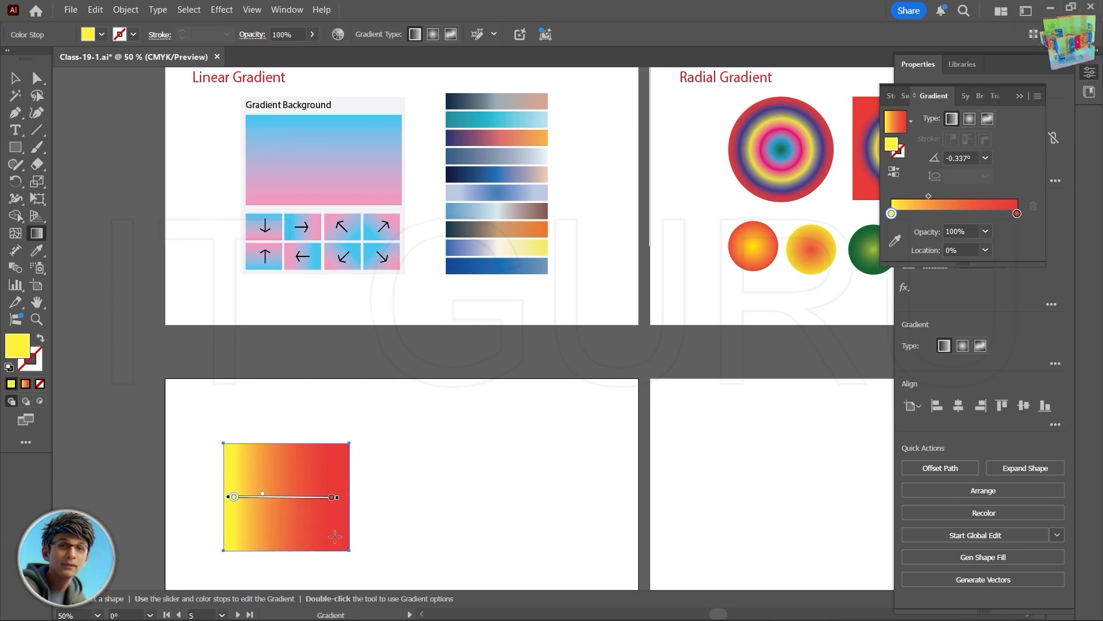
drag(335, 536, 238, 457)
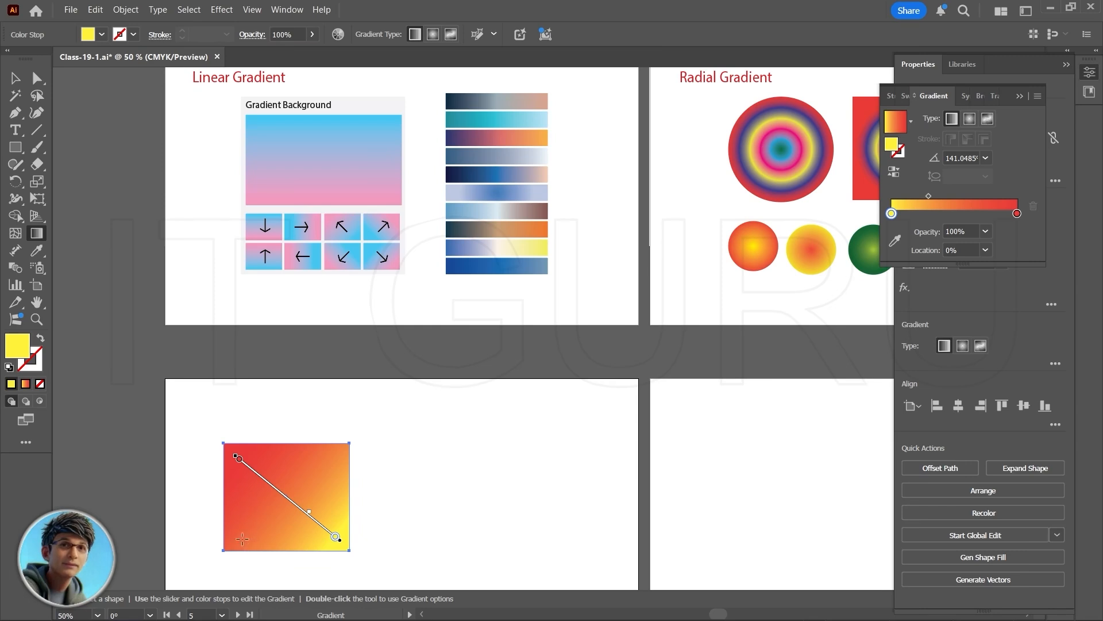
drag(242, 538, 326, 459)
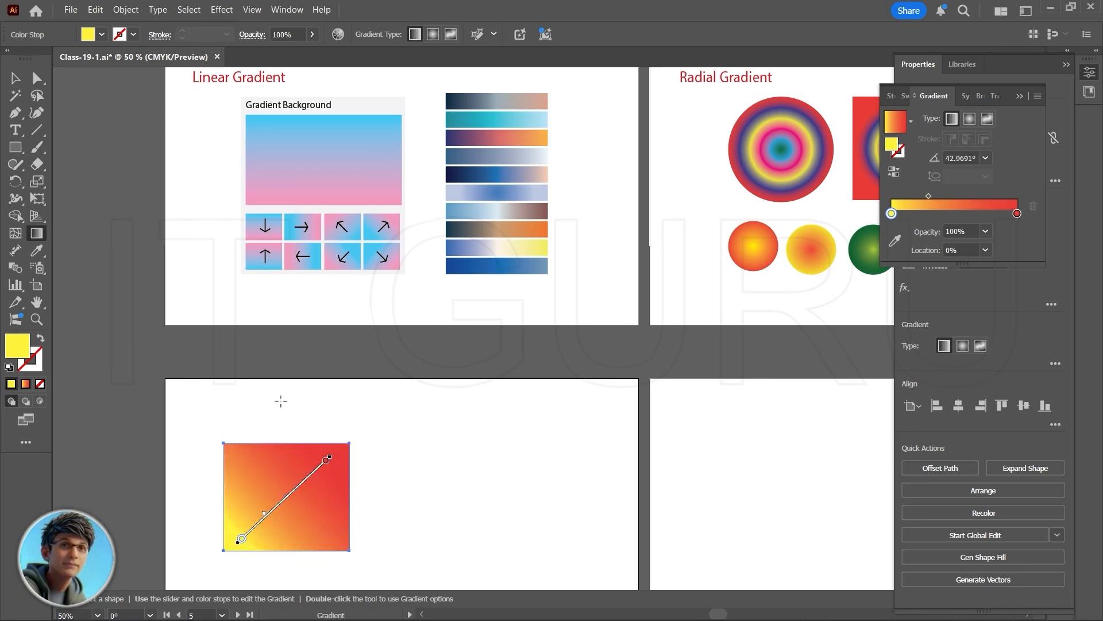
drag(288, 546, 285, 455)
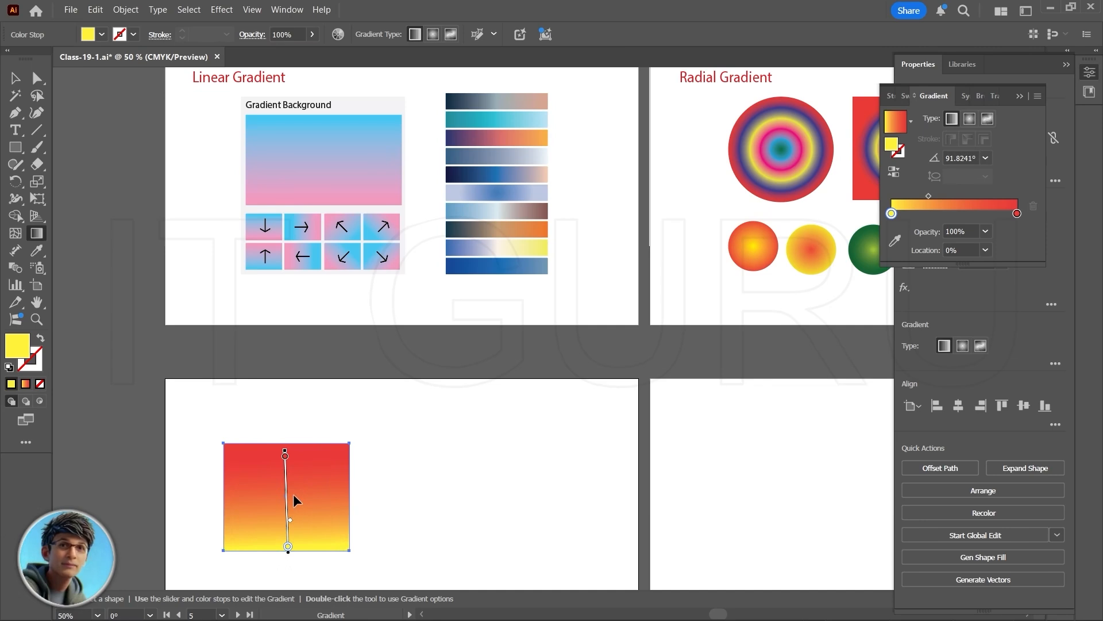
Try gradient angles of 135° and 120° on the rectangle, and set the angle to -120°
scroll(402, 454, down, 5)
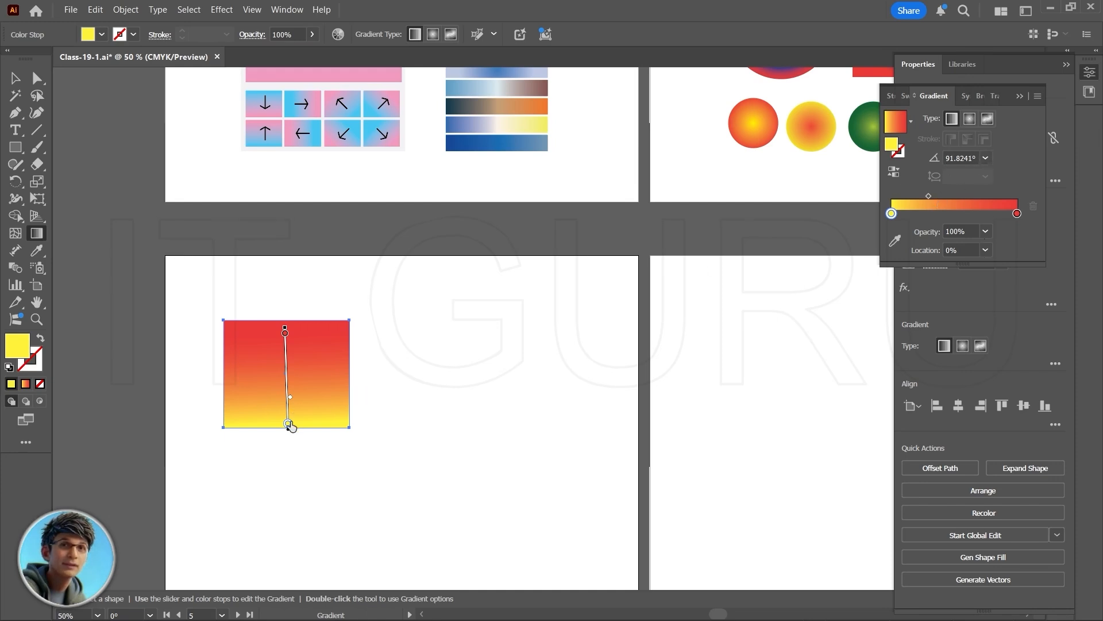
click(985, 158)
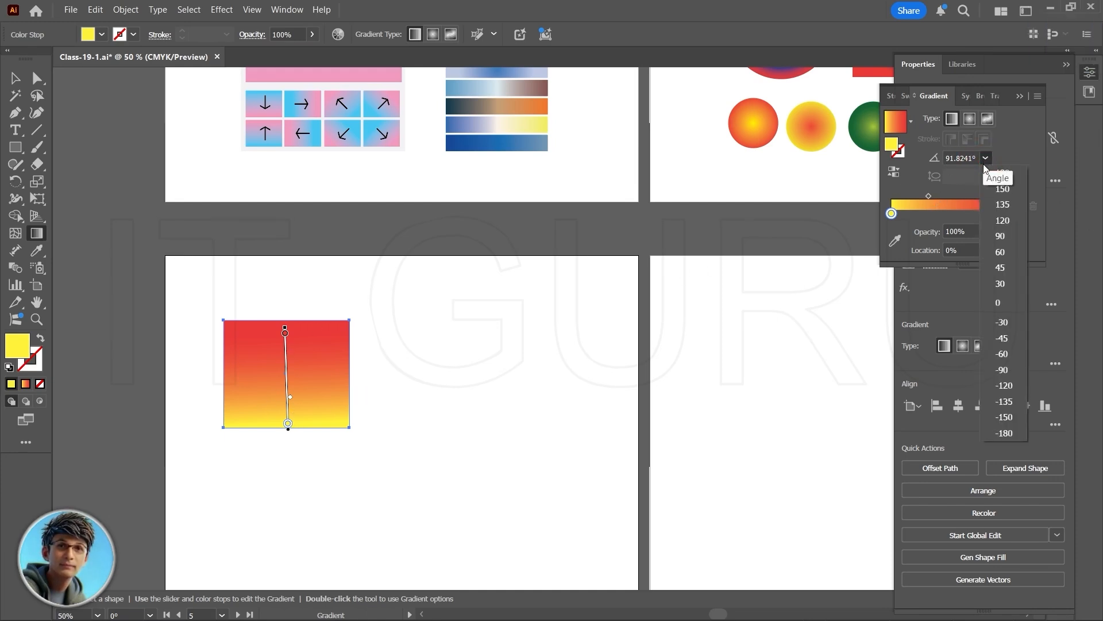
click(1003, 204)
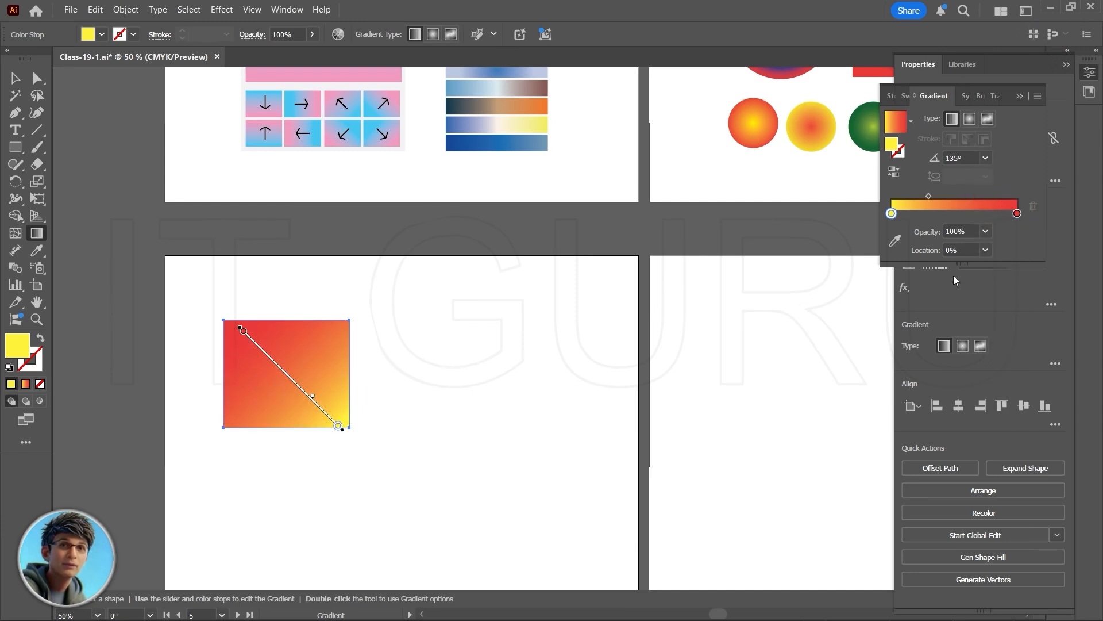
click(985, 158)
click(1003, 223)
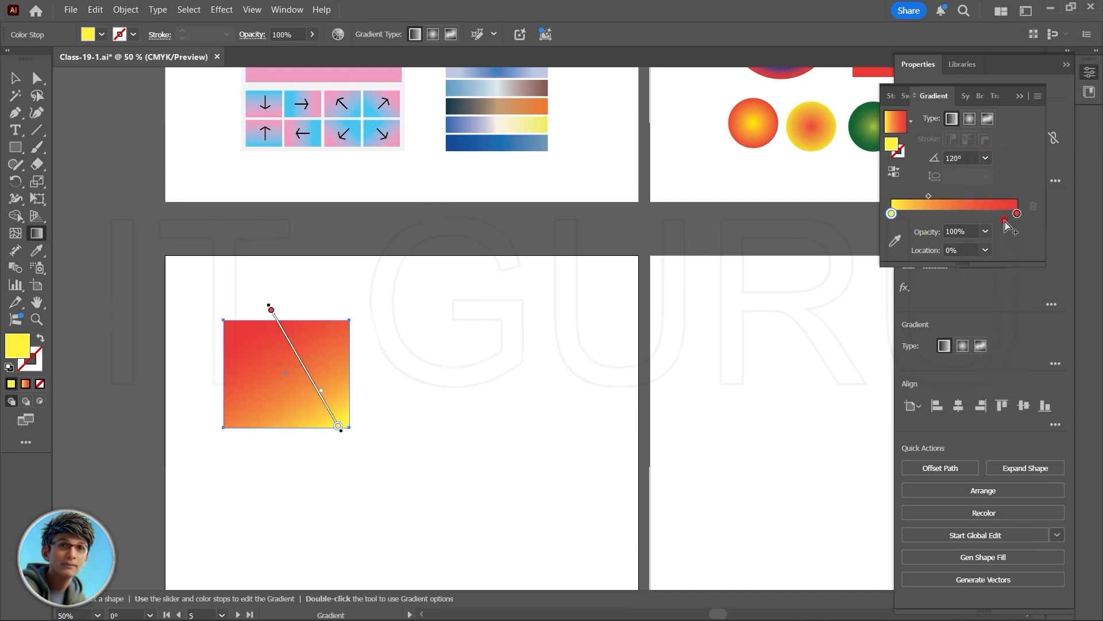
click(946, 157)
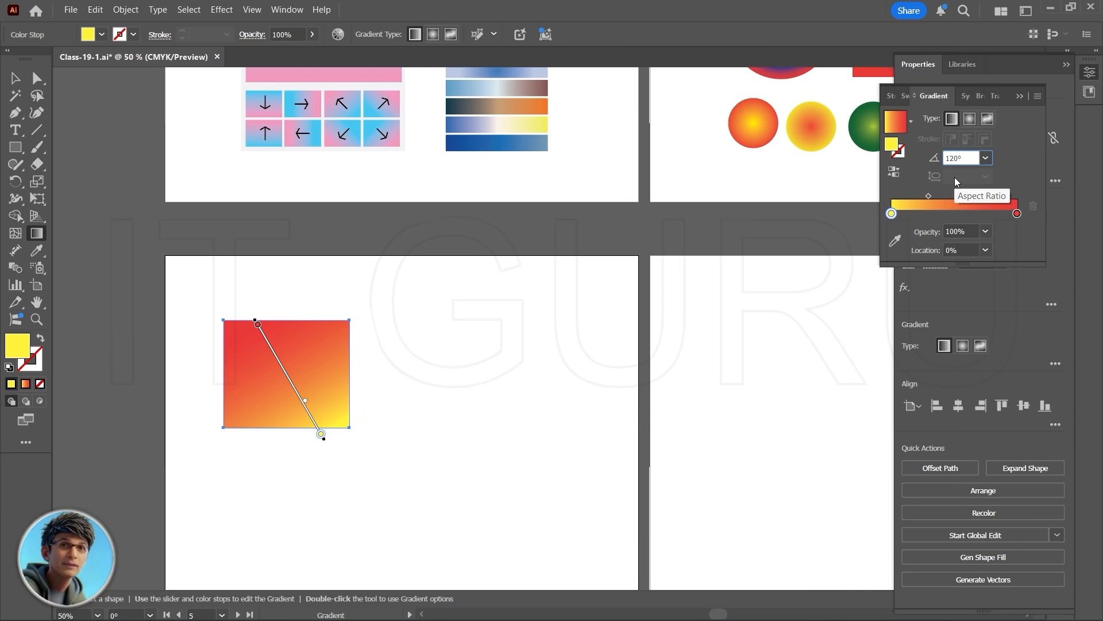
text(-)
key(Return)
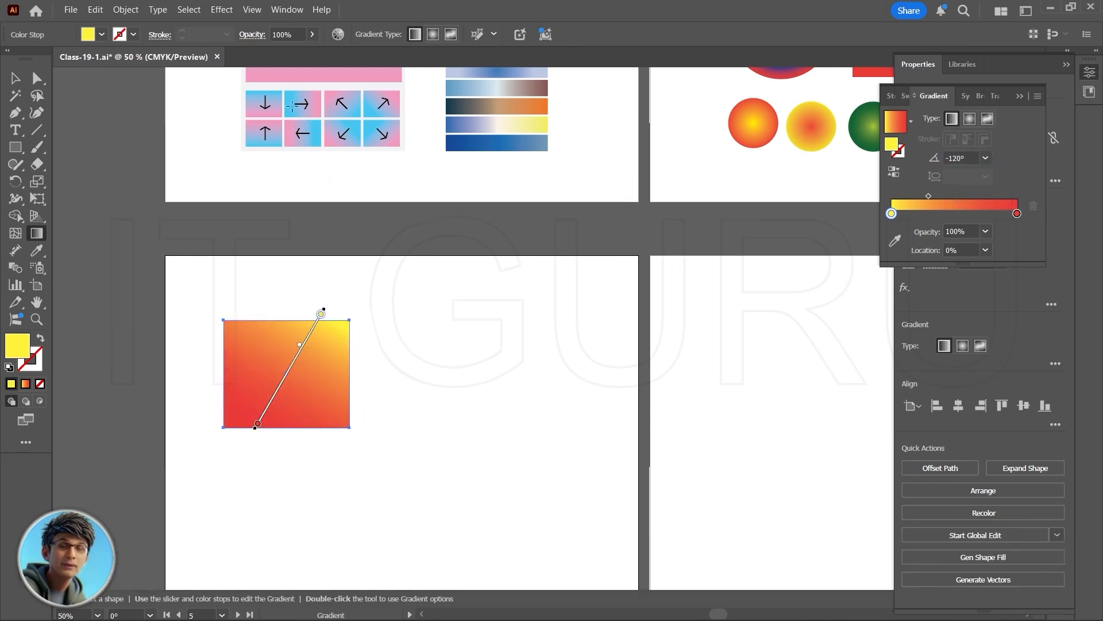
Examine the linear gradient samples, checking the colour stops of the first three bars in the Linear Gradient example
scroll(293, 104, up, 5)
alt+scroll(364, 313, up, 1)
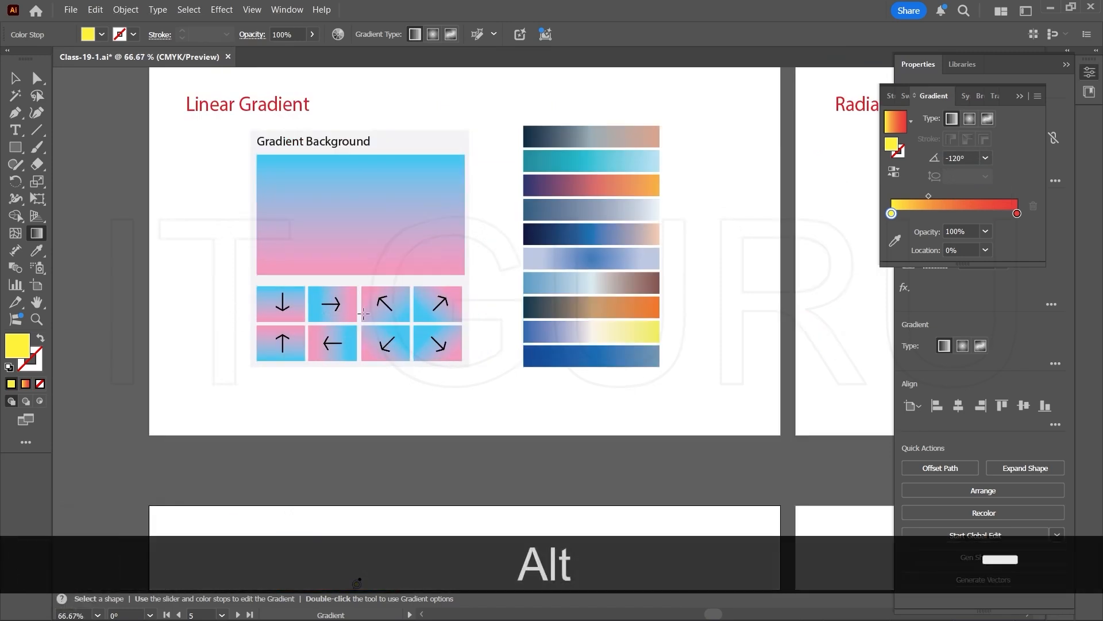
scroll(364, 313, down, 5)
drag(476, 313, 411, 584)
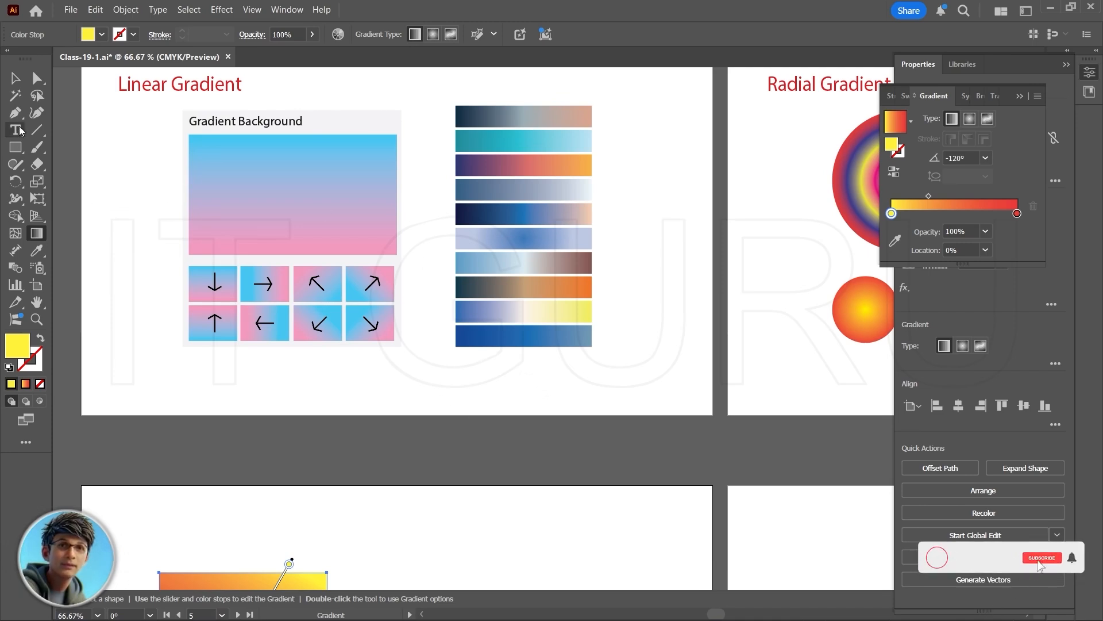
click(17, 80)
click(531, 117)
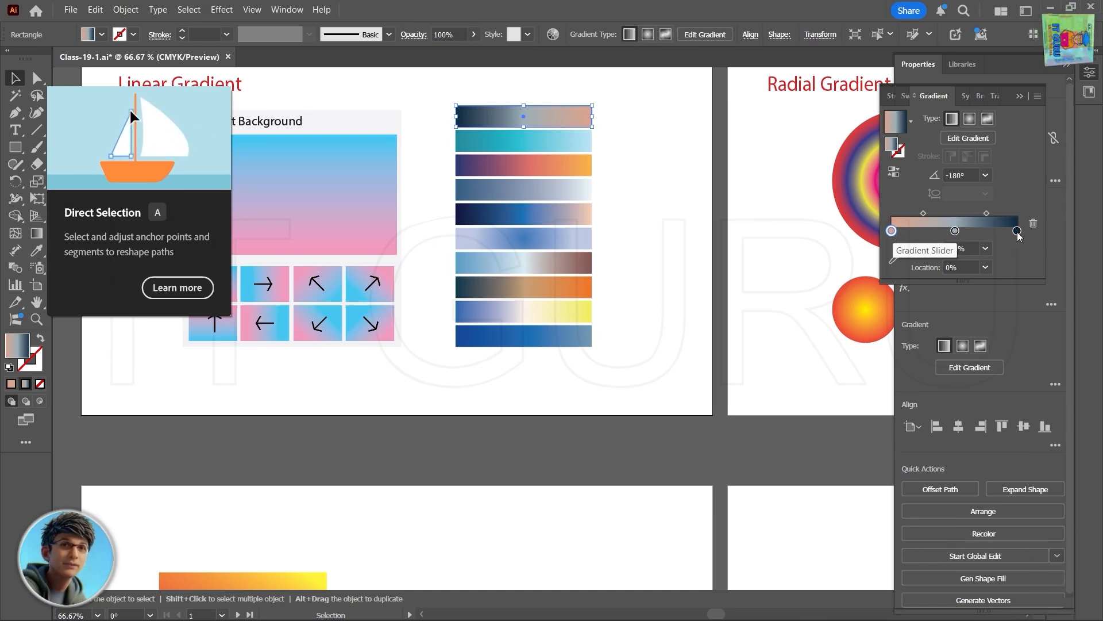
click(572, 147)
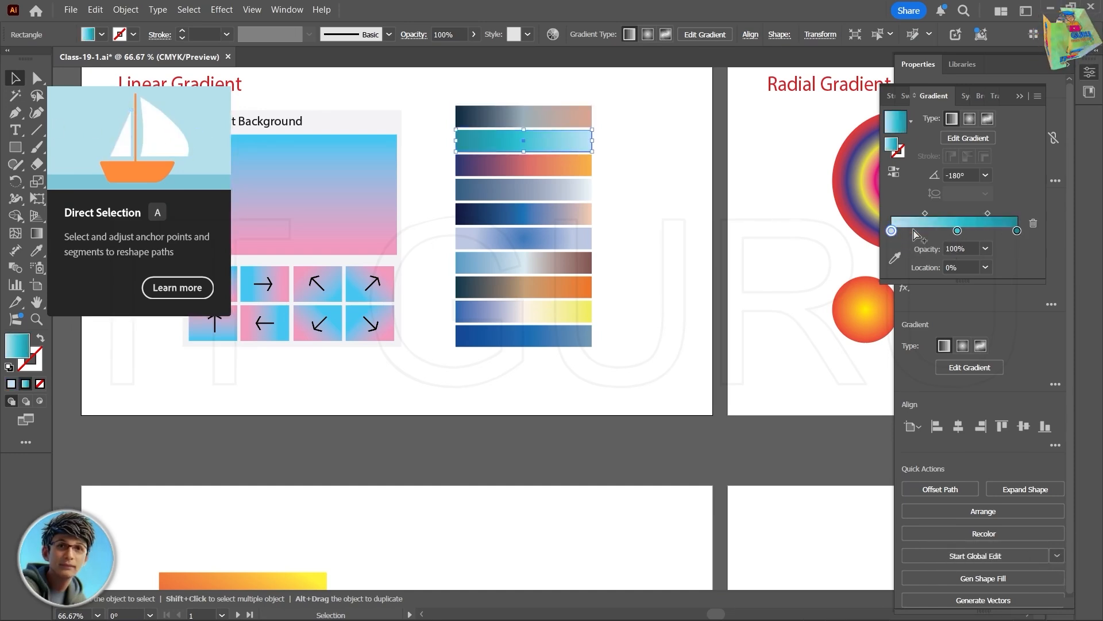
click(527, 167)
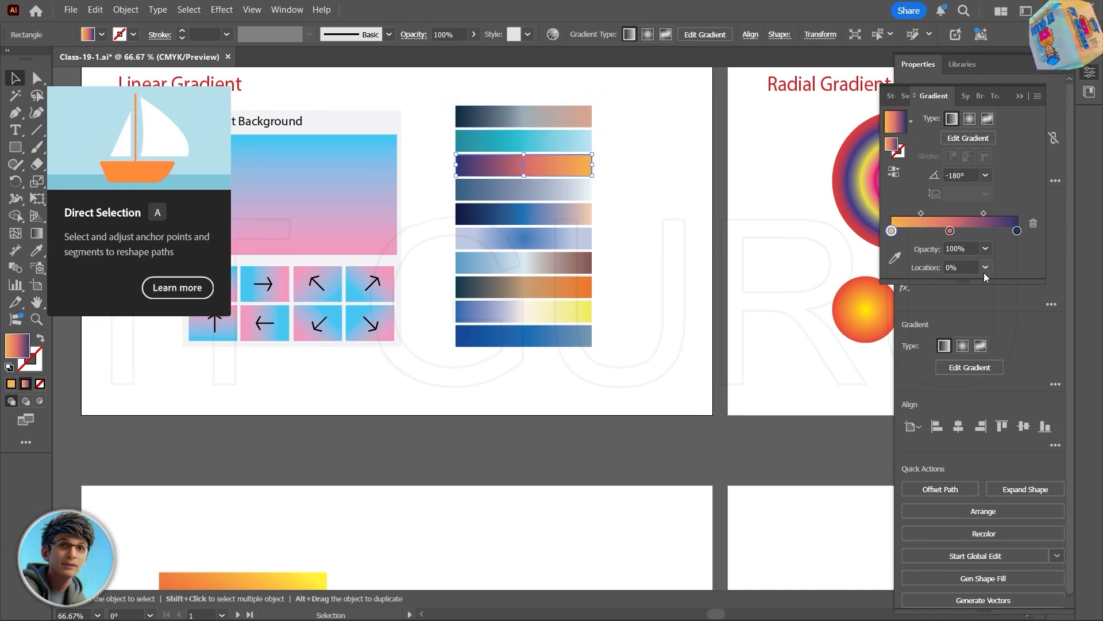
Move the gradient-filled rectangle slightly up and to the right on its artboard
scroll(558, 431, down, 5)
click(247, 413)
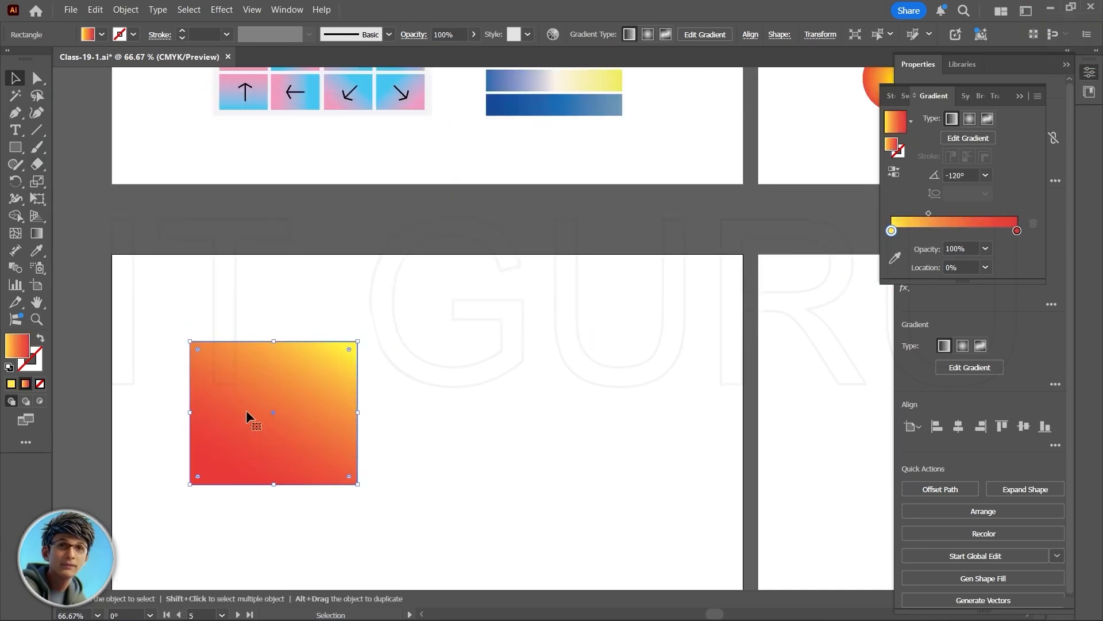
drag(283, 389, 302, 335)
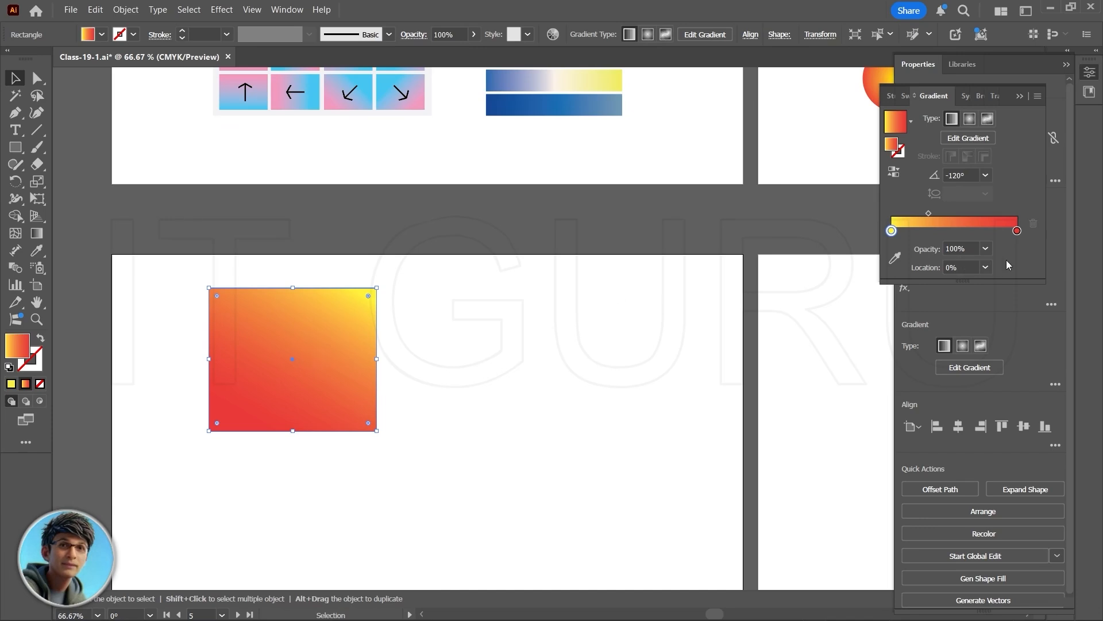
Add gradient stops at about 28.2% and 56.8%, and recolour them green (4b9e40) and golden yellow (edbb3c)
click(927, 231)
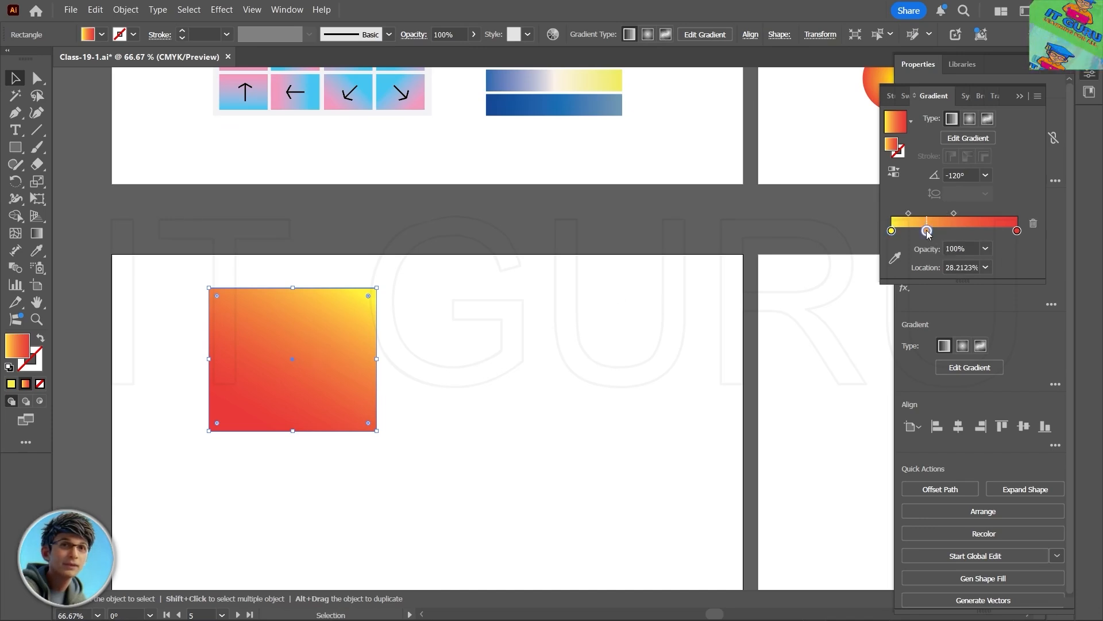
click(963, 231)
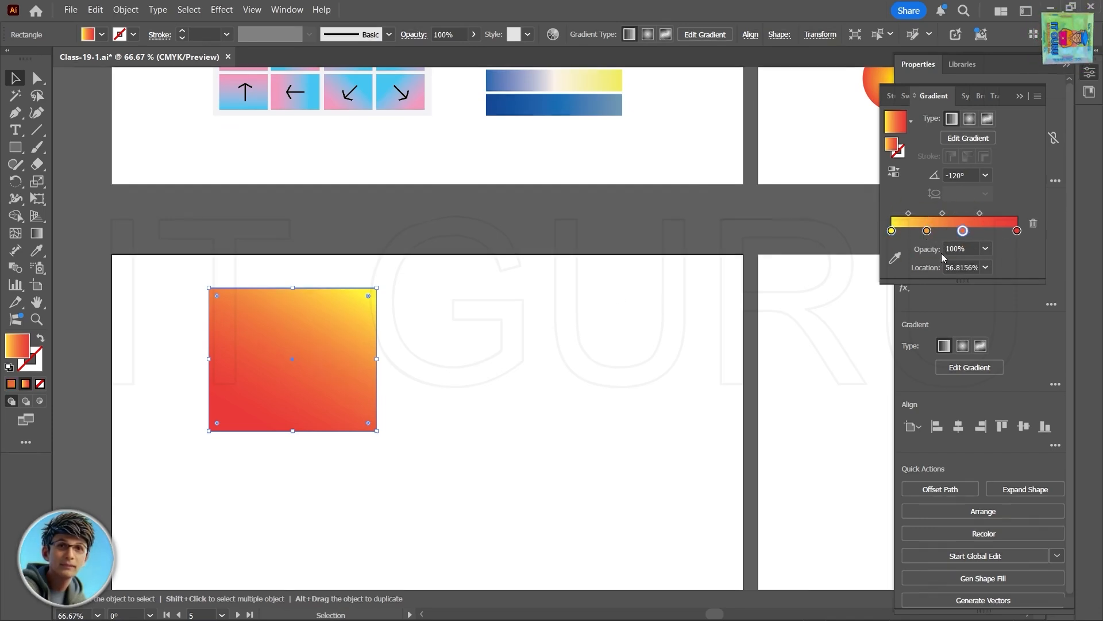
double_click(926, 232)
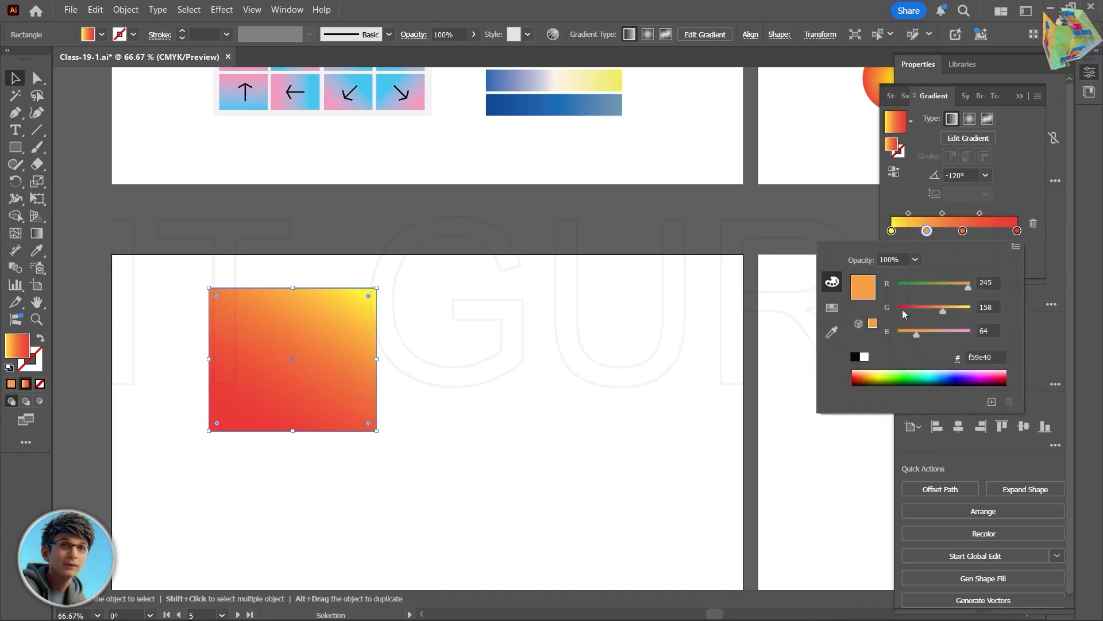
click(920, 284)
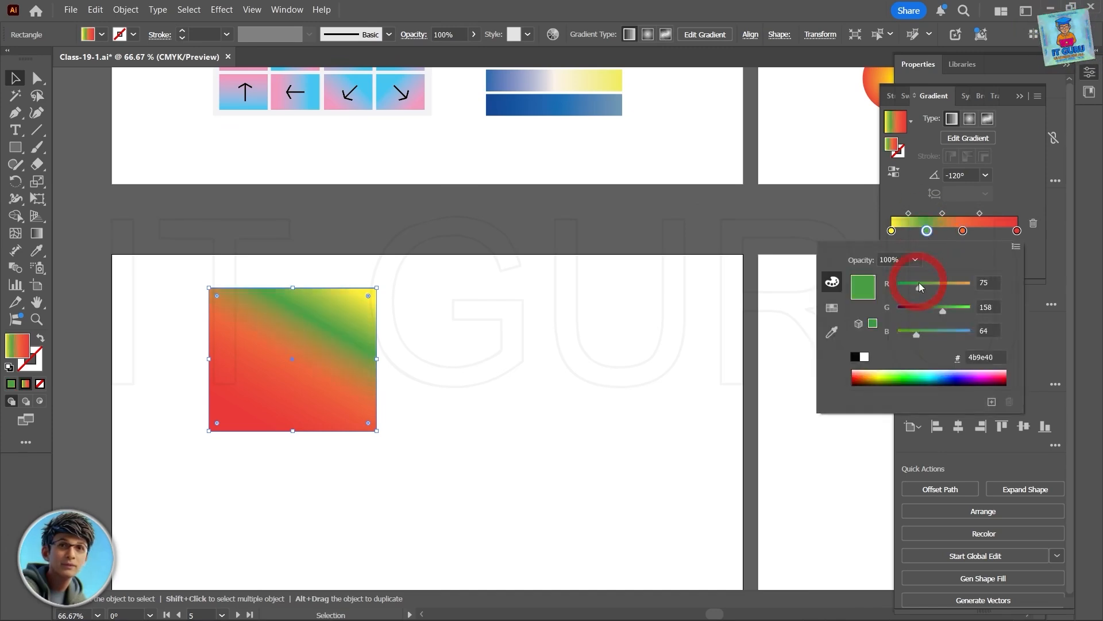
double_click(964, 230)
drag(928, 311, 952, 311)
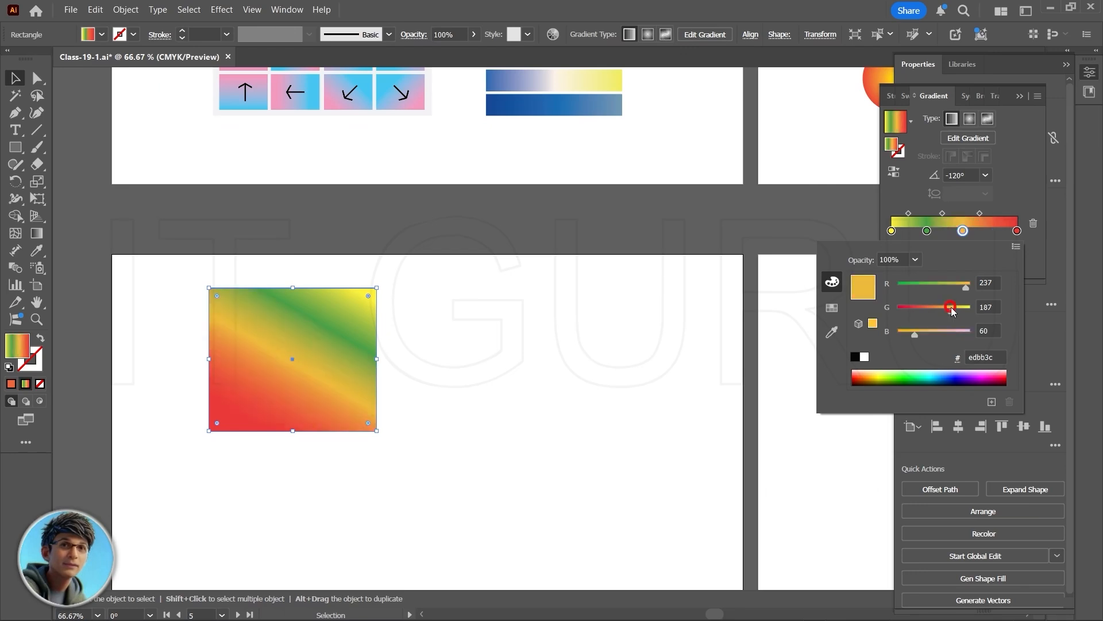
Add a gradient stop at about 78.7% and change the rectangle's gradient type to Radial
click(990, 232)
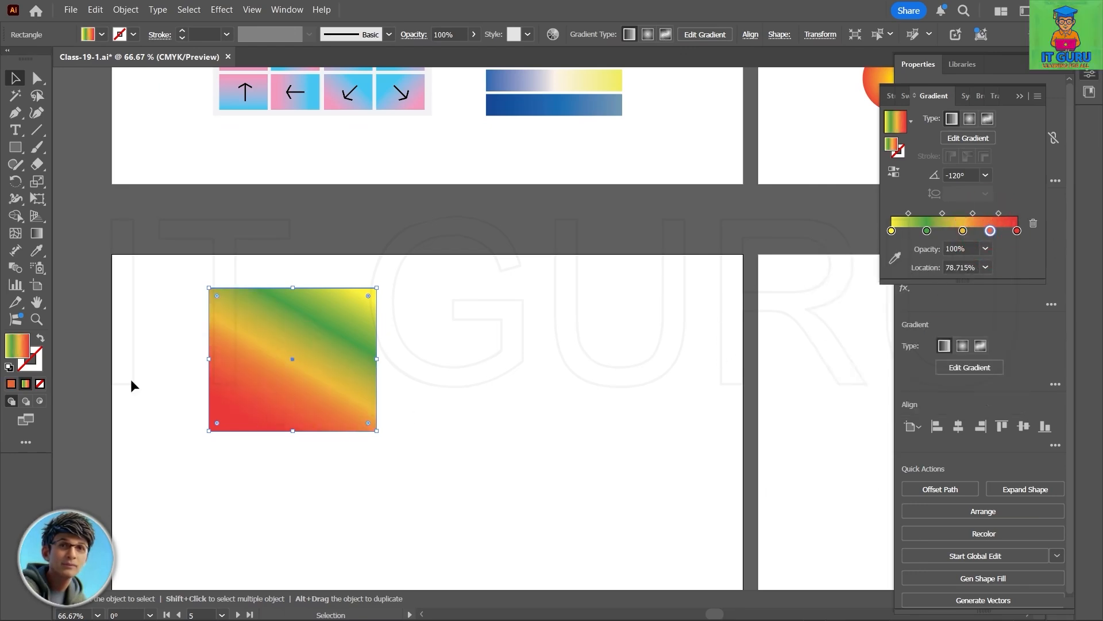
click(969, 118)
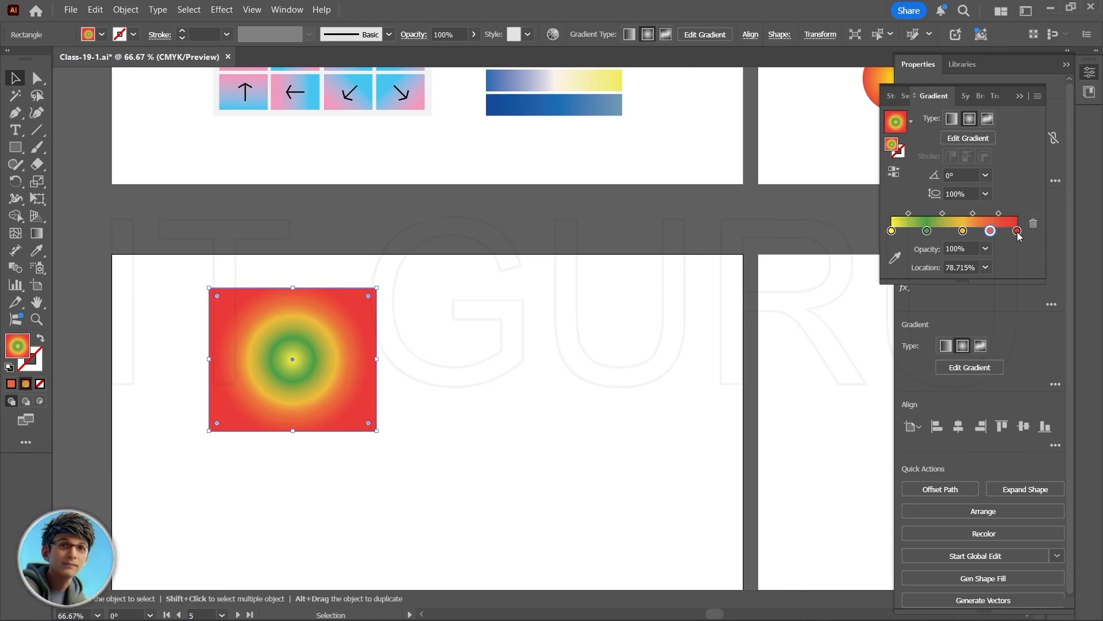
Remove the orange stop and the golden-yellow stop from the radial gradient
drag(990, 231, 1003, 323)
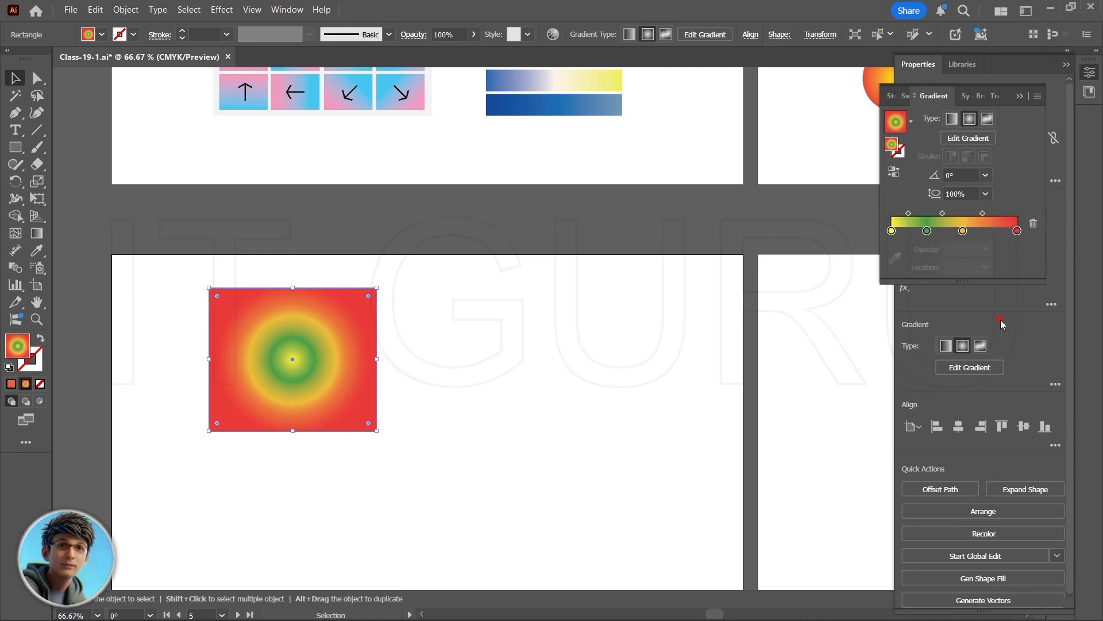
click(963, 231)
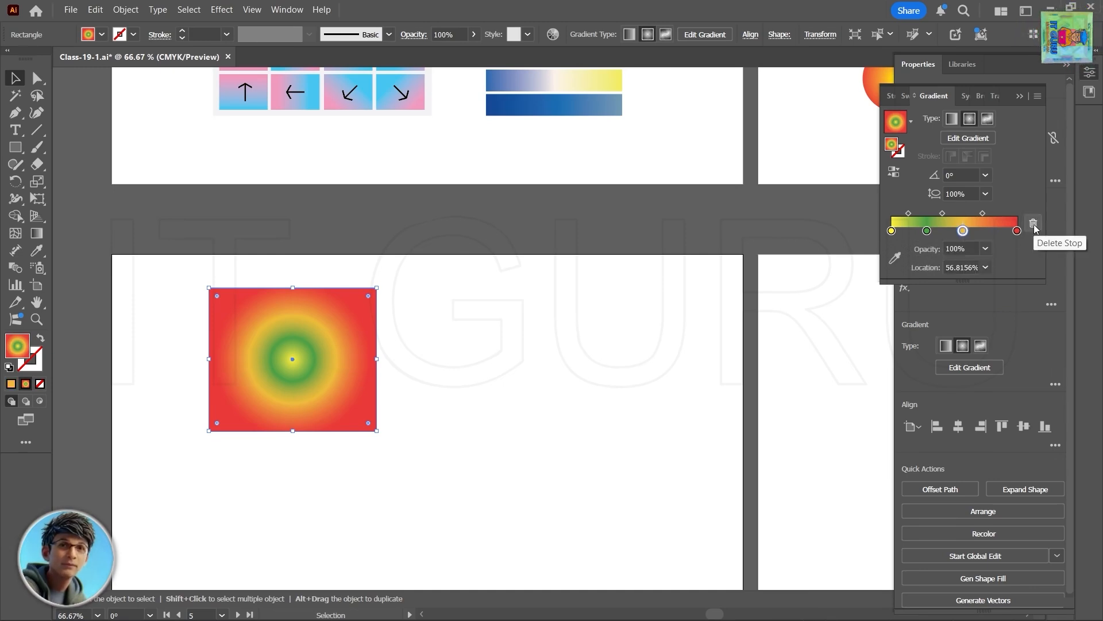
click(1035, 225)
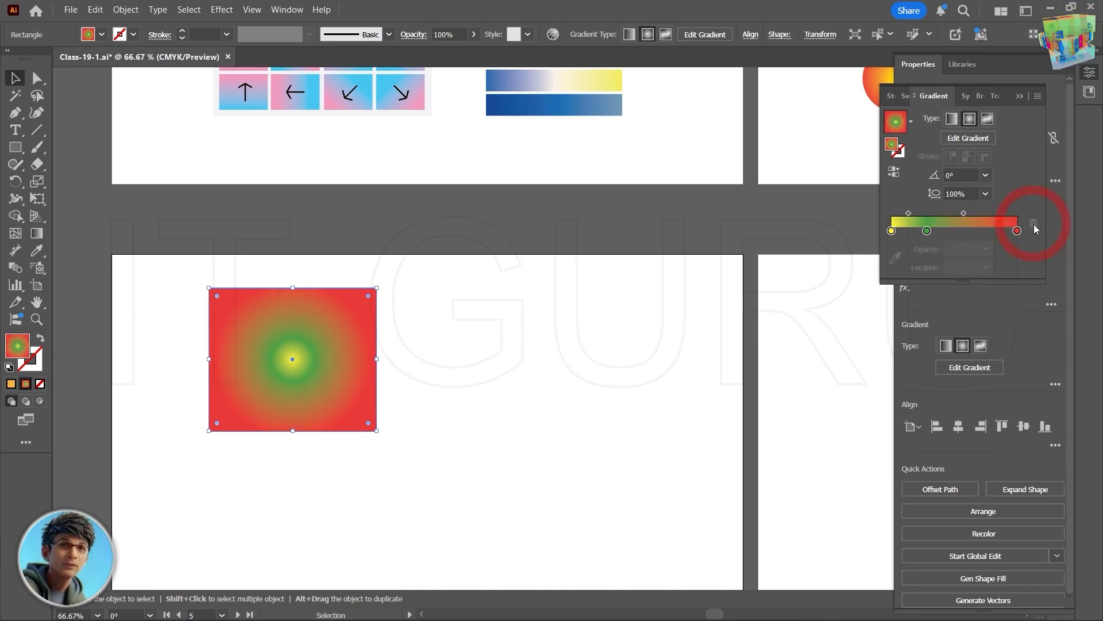
Return the rectangle to a linear gradient, shift the green stop to about 53.7% and remove it
click(952, 119)
drag(927, 231, 959, 231)
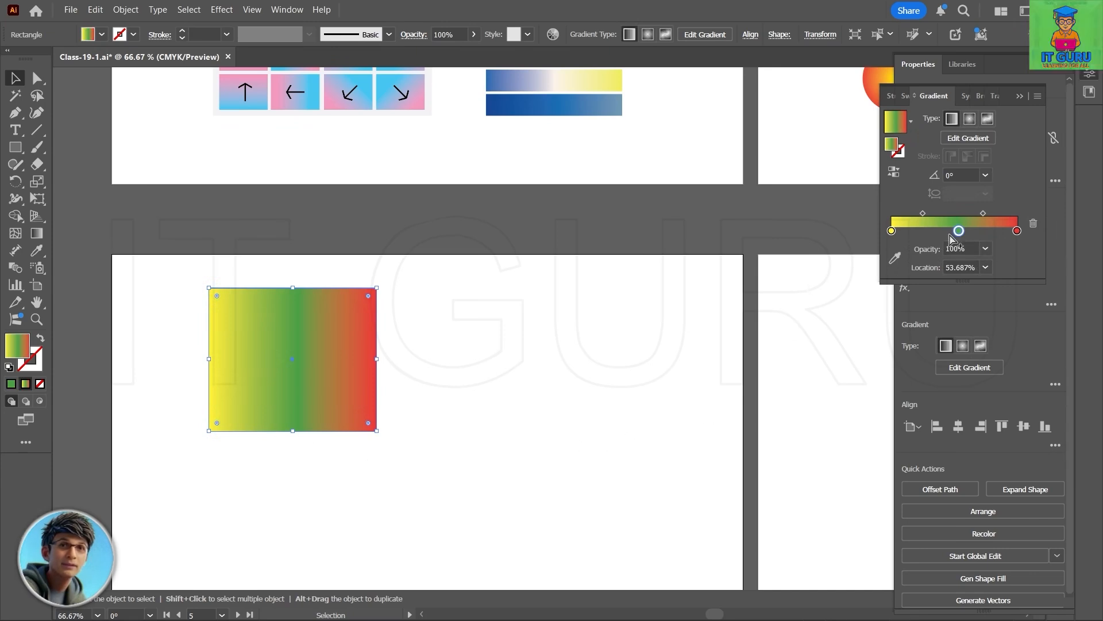
drag(959, 230, 957, 264)
Move the rectangle to the right half of its artboard and set the yellow stop's opacity to 0%
drag(328, 353, 591, 357)
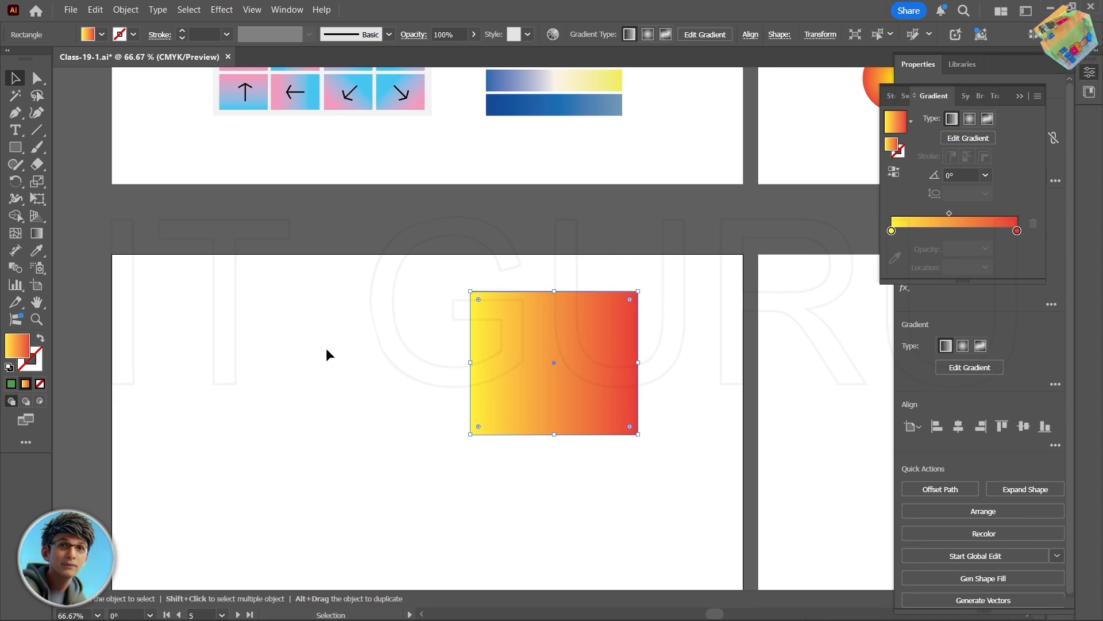
click(892, 231)
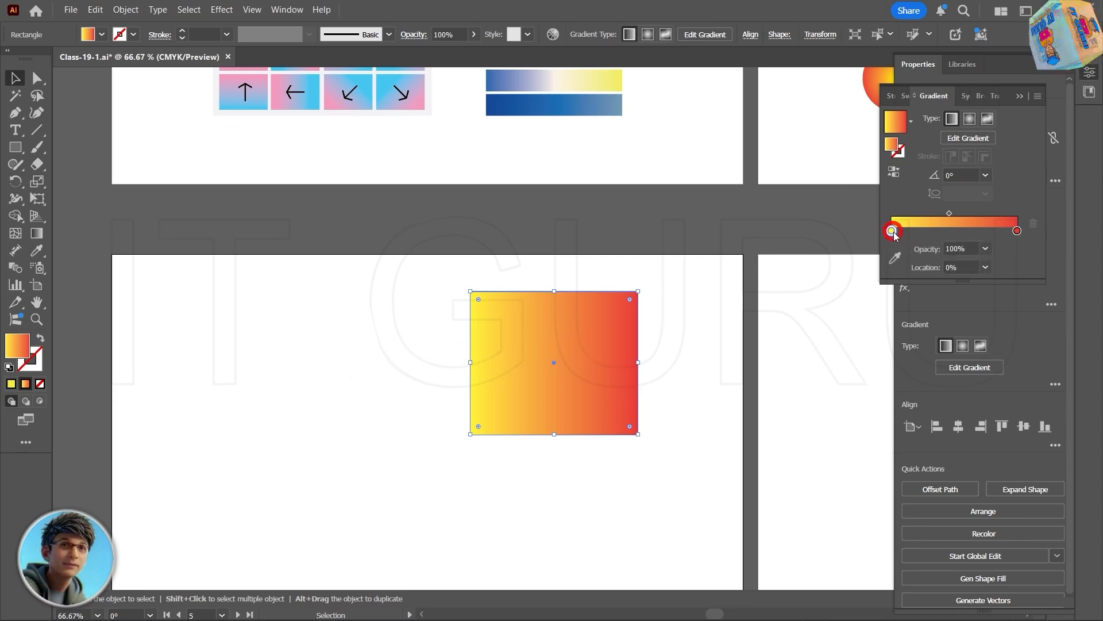
click(990, 253)
click(1006, 266)
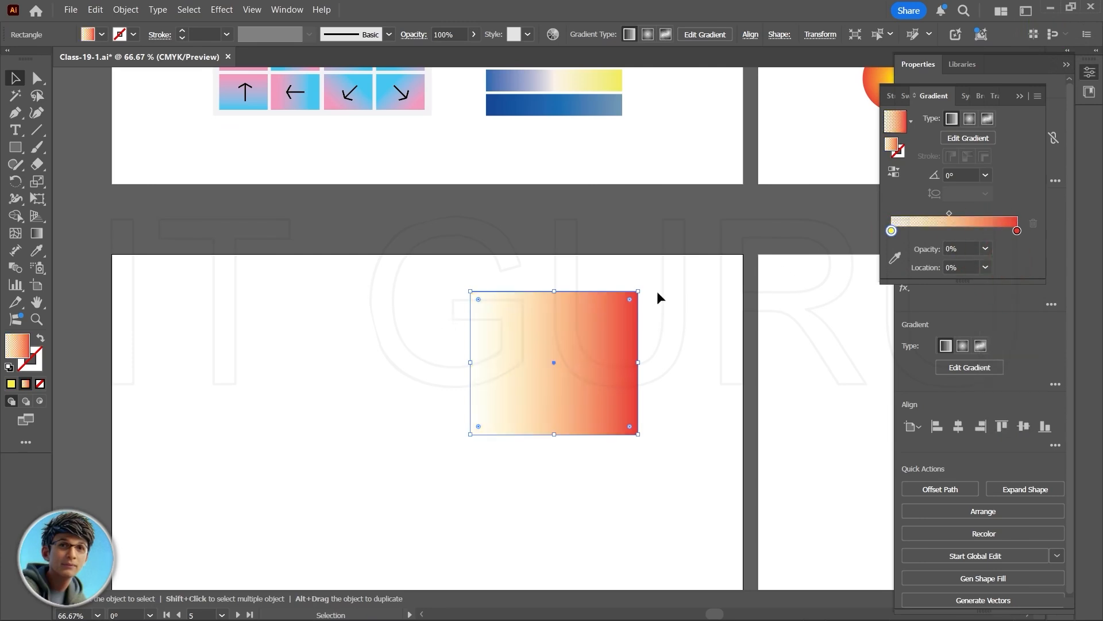
Draw a second rectangle overlapping the left part of the gradient rectangle and fill it with solid yellow
click(391, 348)
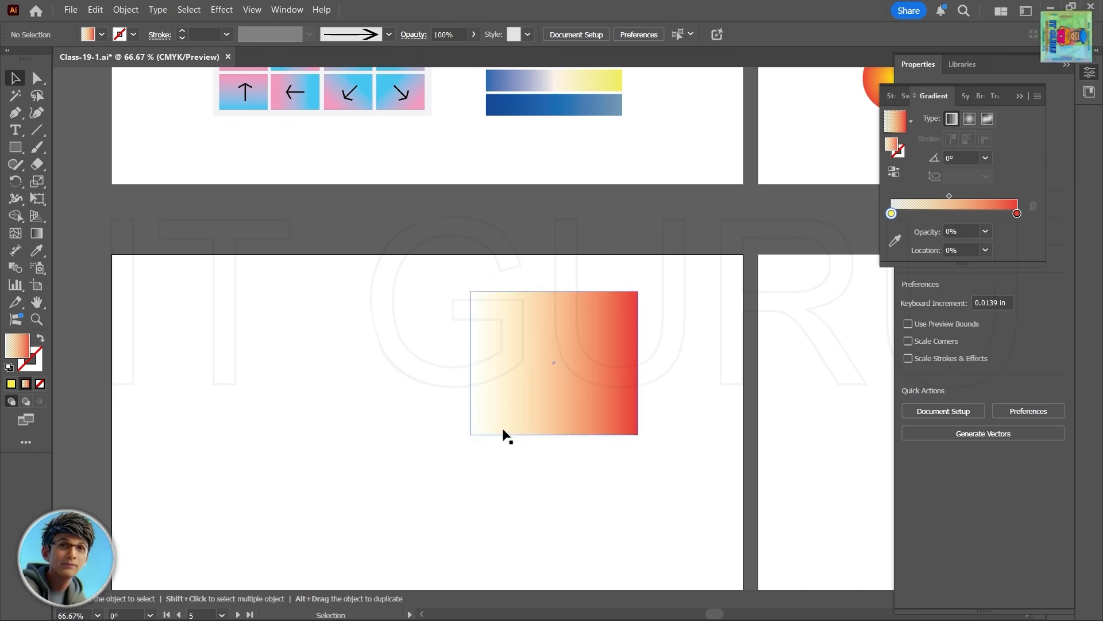
click(15, 147)
drag(411, 280, 570, 443)
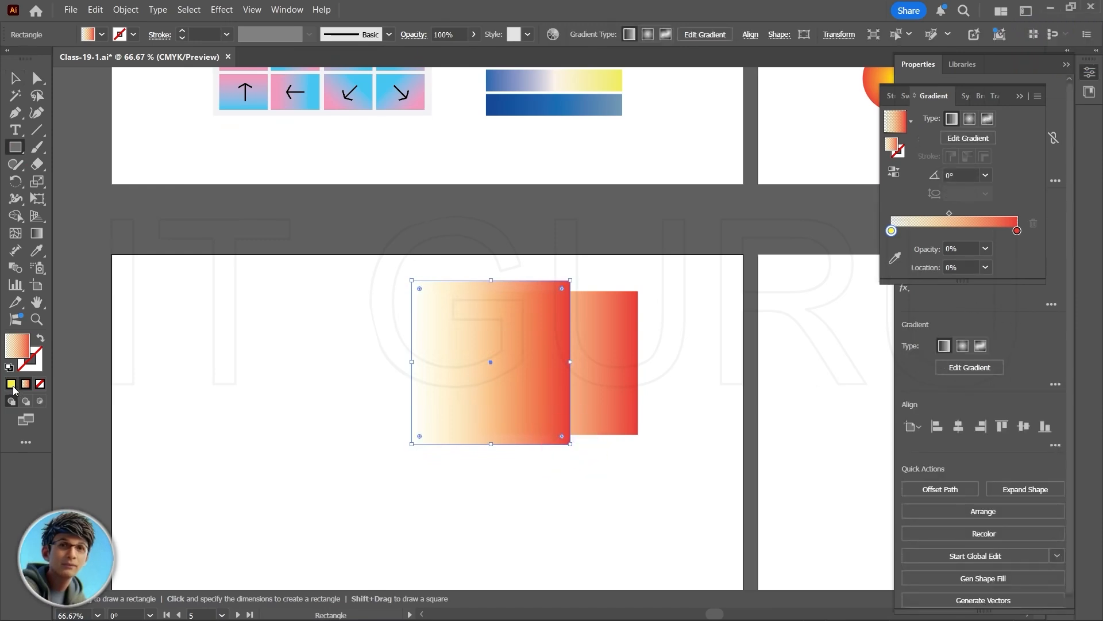
click(12, 386)
click(15, 78)
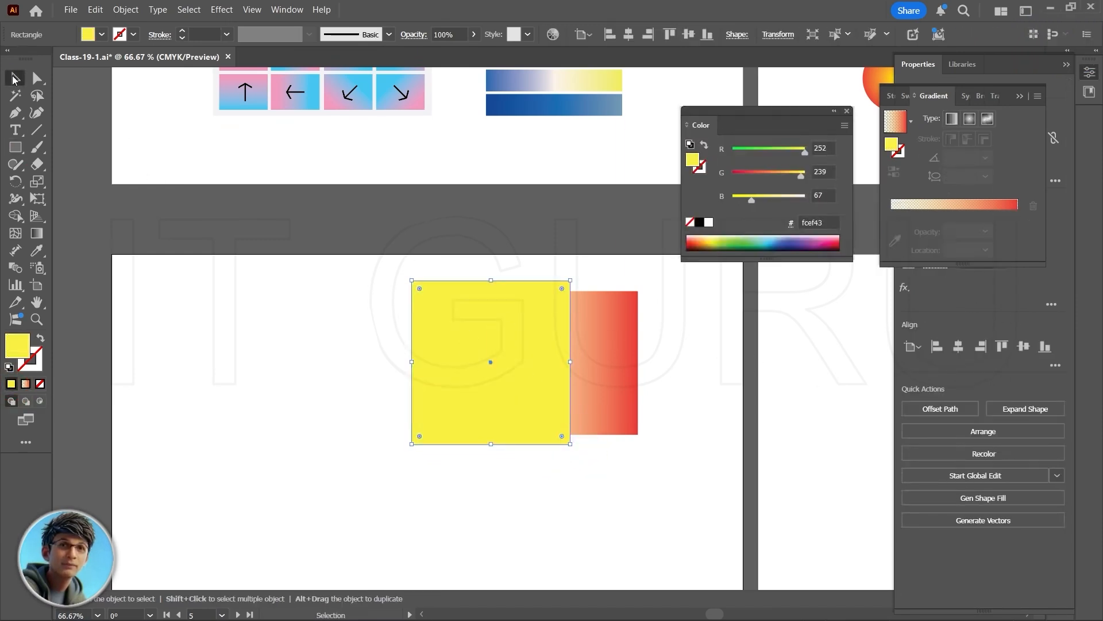
Bring the gradient rectangle to the front and move it diagonally down and right, clear of the yellow rectangle
click(603, 341)
right_click(604, 341)
click(813, 480)
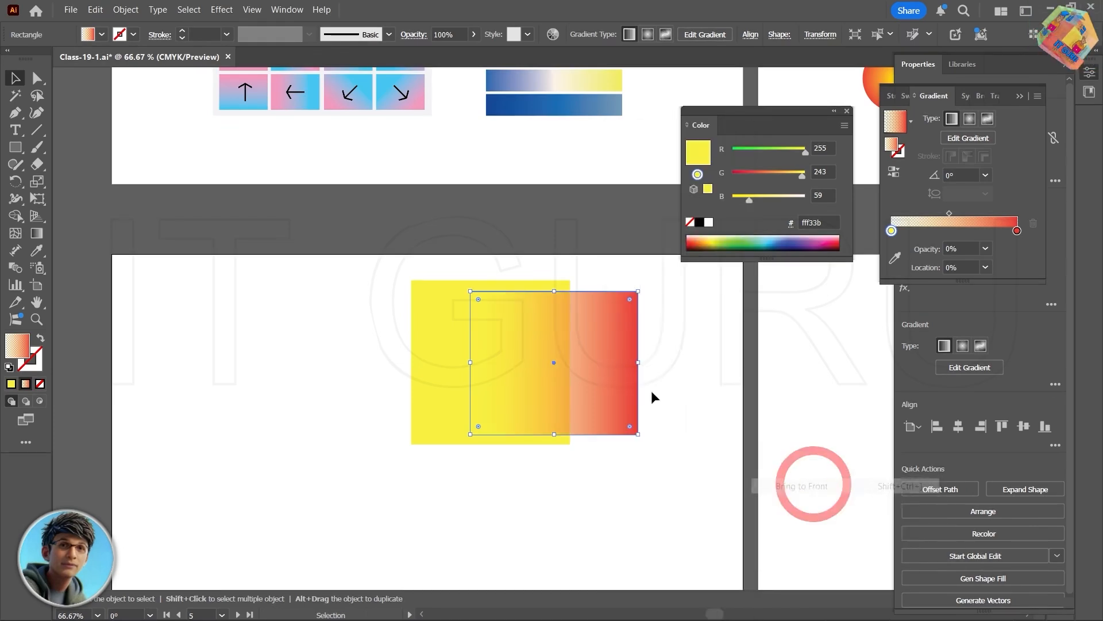
click(692, 371)
drag(603, 370, 701, 447)
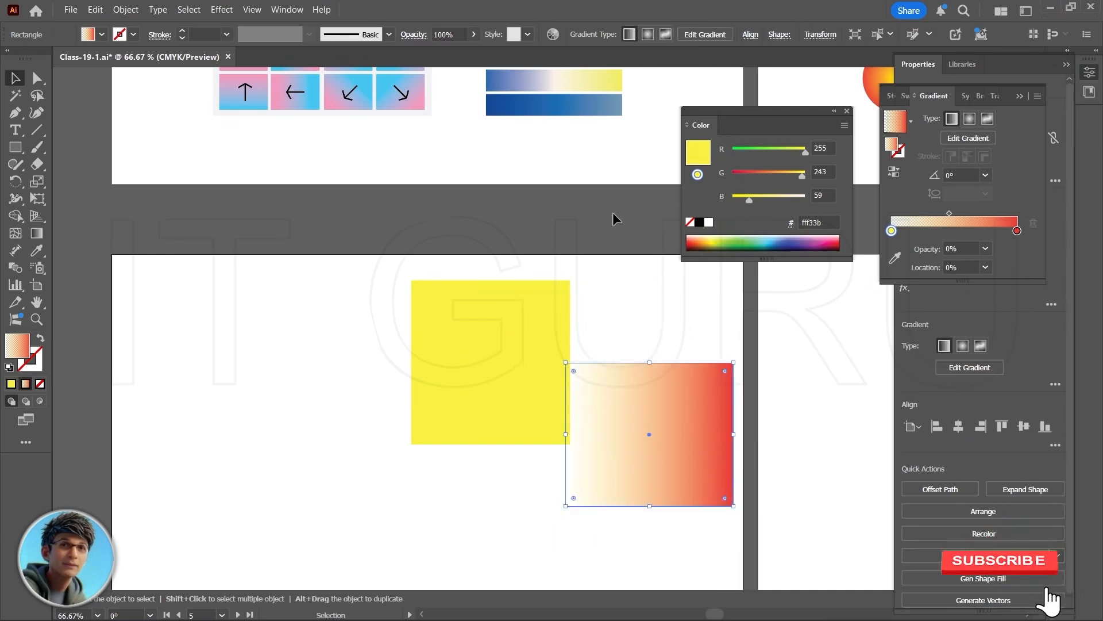
Move the gradient rectangle into the empty area below the yellow rectangle
scroll(611, 217, up, 5)
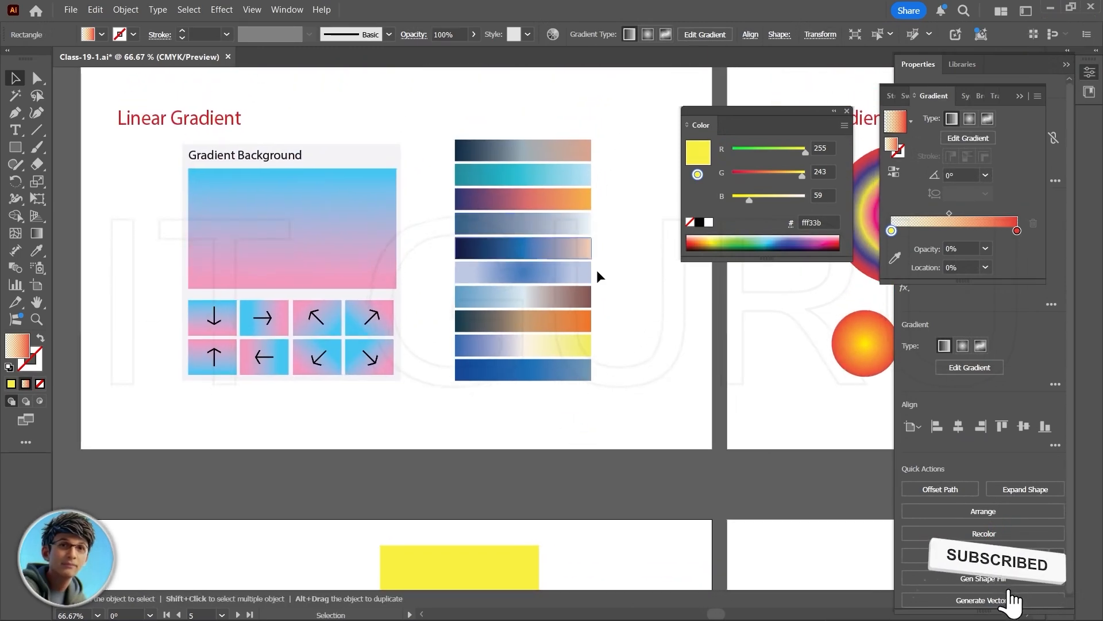
scroll(596, 270, down, 7)
drag(620, 335, 513, 478)
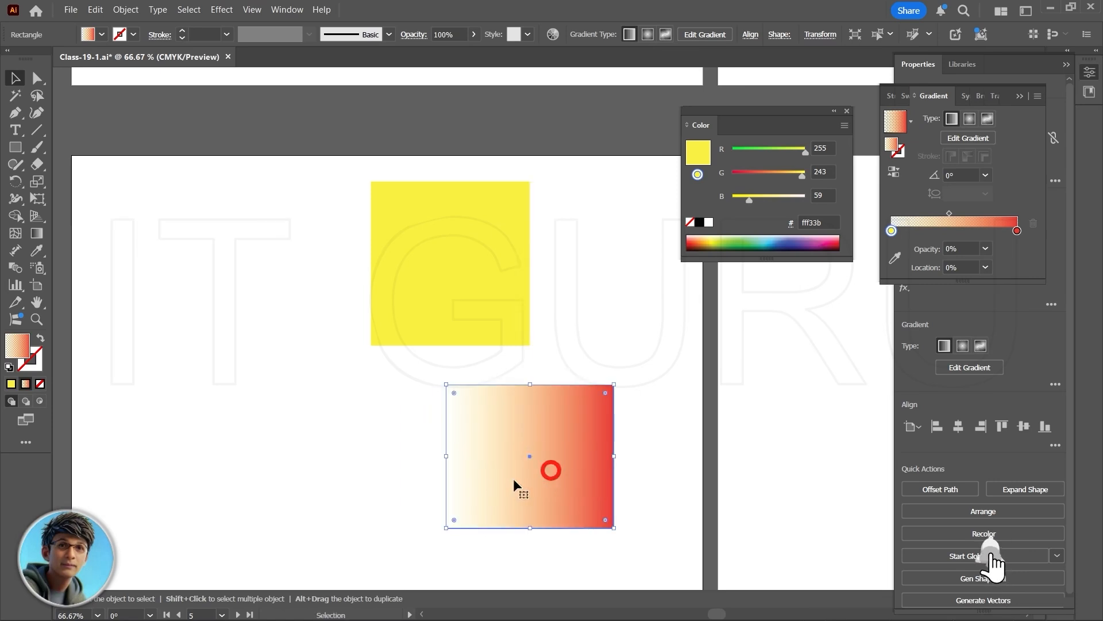
click(406, 463)
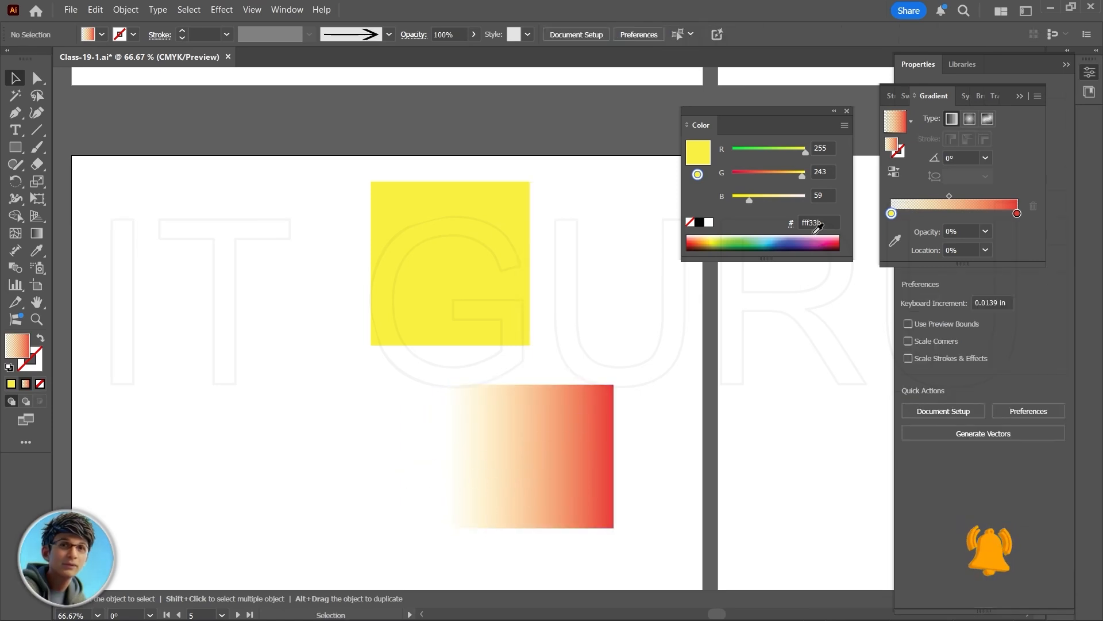
mouse_move(564, 459)
mouse_down()
mouse_move(562, 444)
mouse_move(551, 462)
mouse_up()
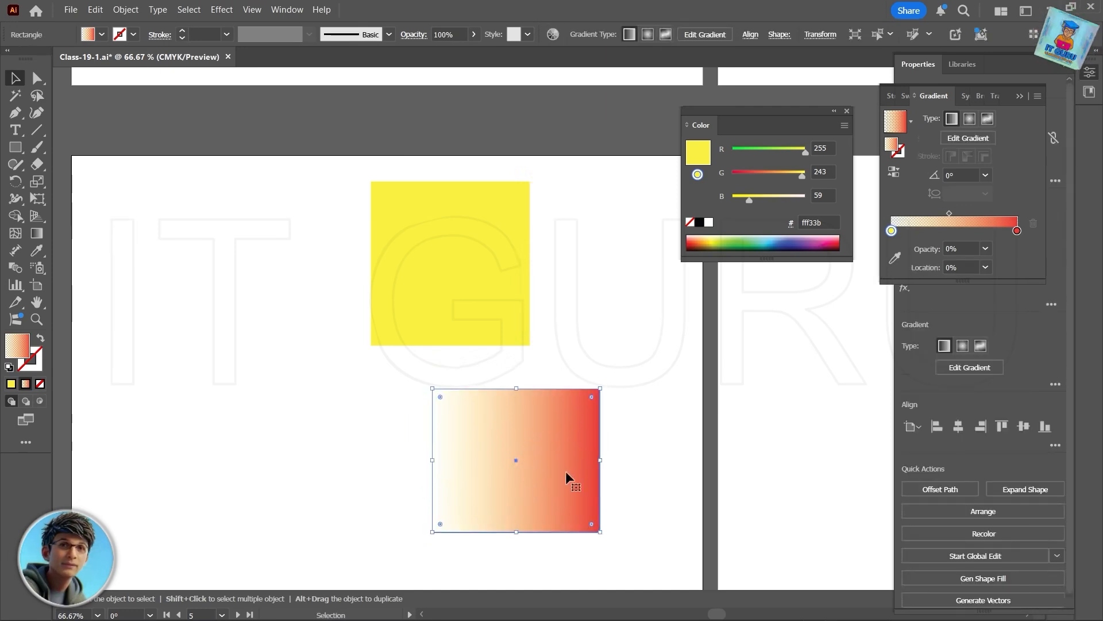
Move the gradient's red stop to the middle and add a matching yellow stop with 0% opacity at 100%
drag(1018, 230, 909, 231)
click(892, 230)
drag(1005, 243, 1024, 243)
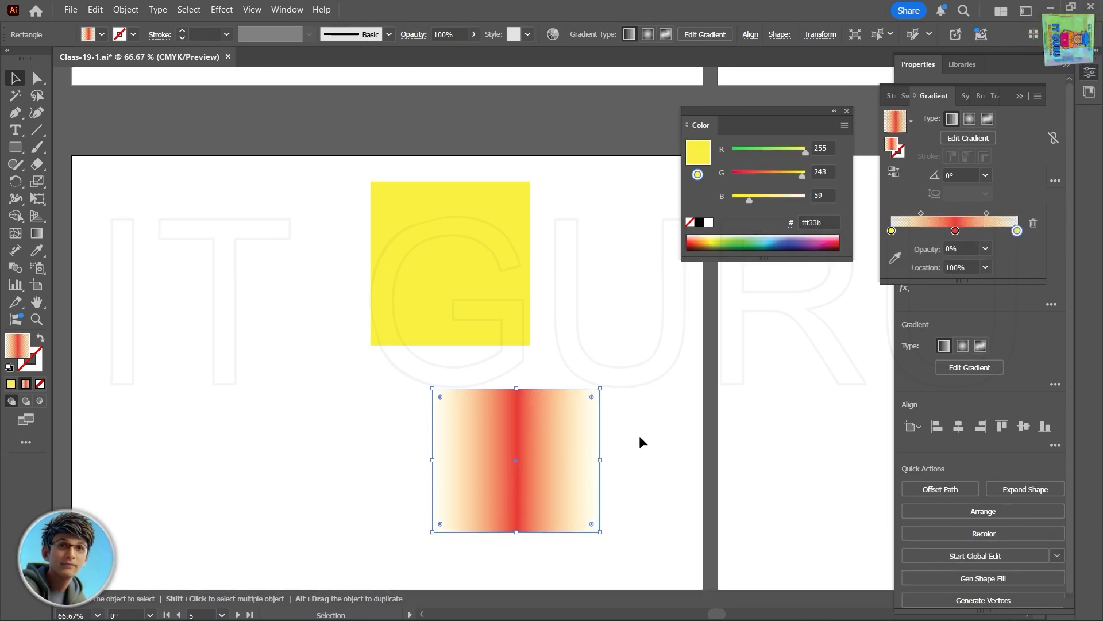
click(642, 441)
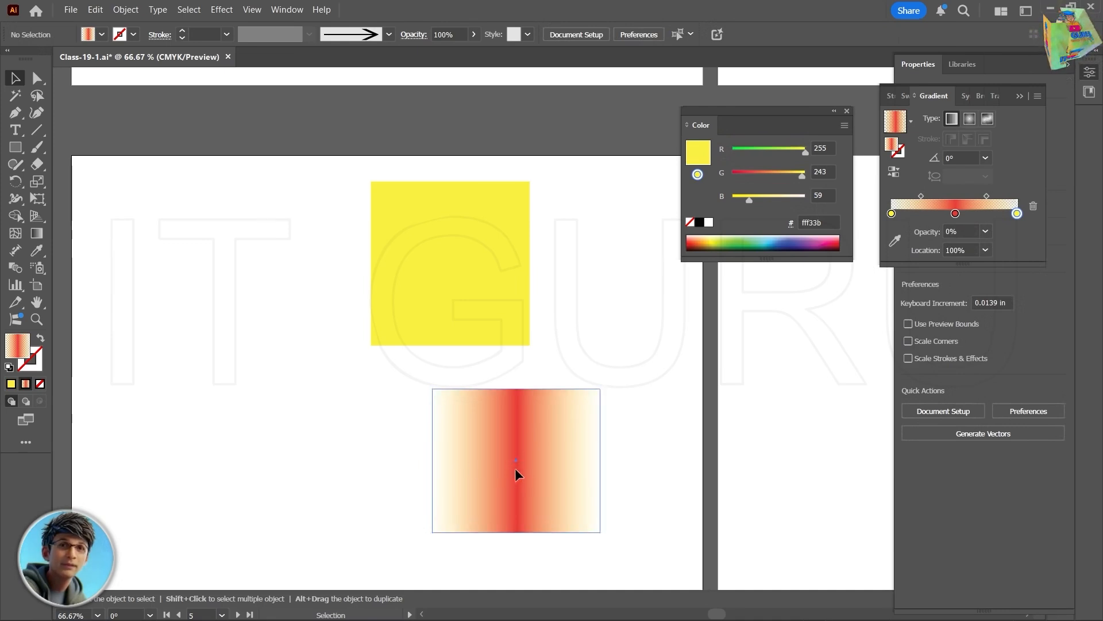
Place the gradient rectangle over the yellow rectangle and reduce its height to form a band across it
drag(515, 468, 458, 308)
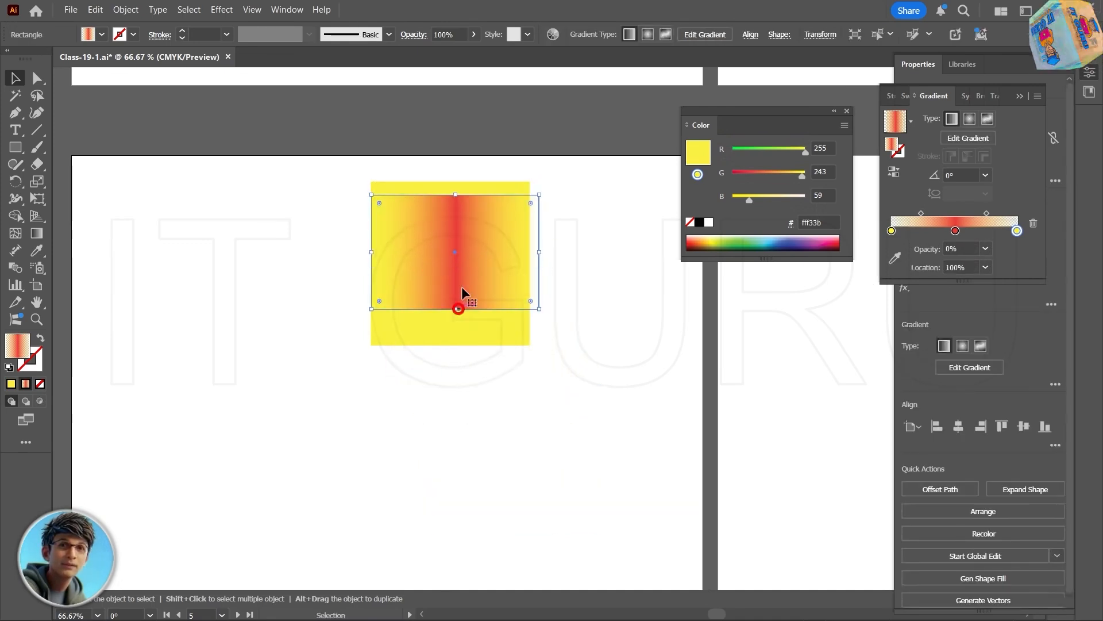
drag(456, 197, 457, 239)
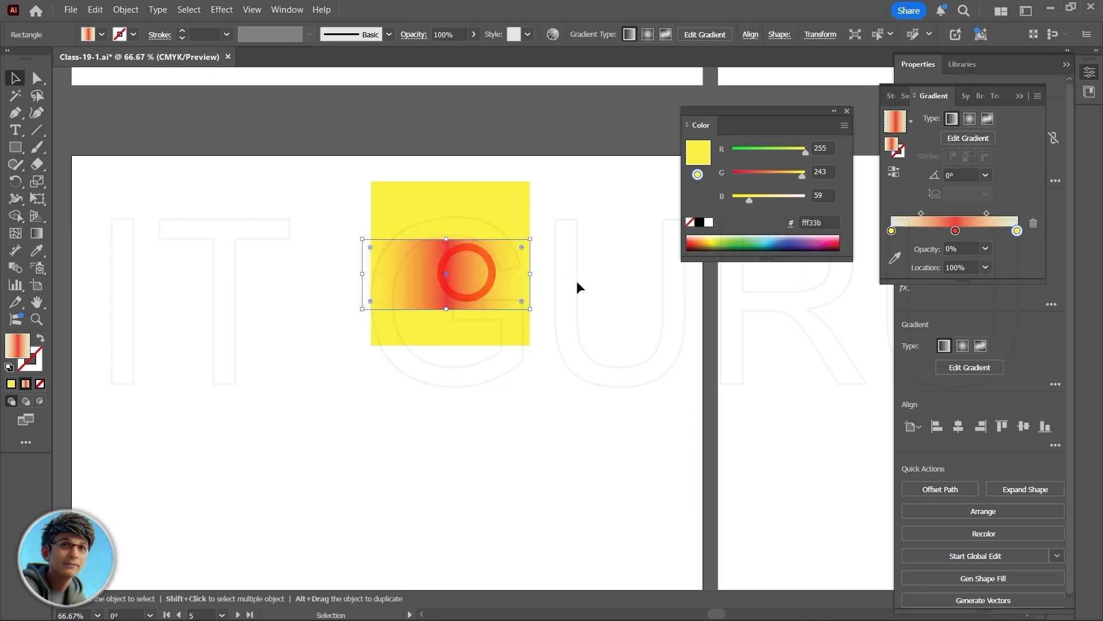
click(340, 306)
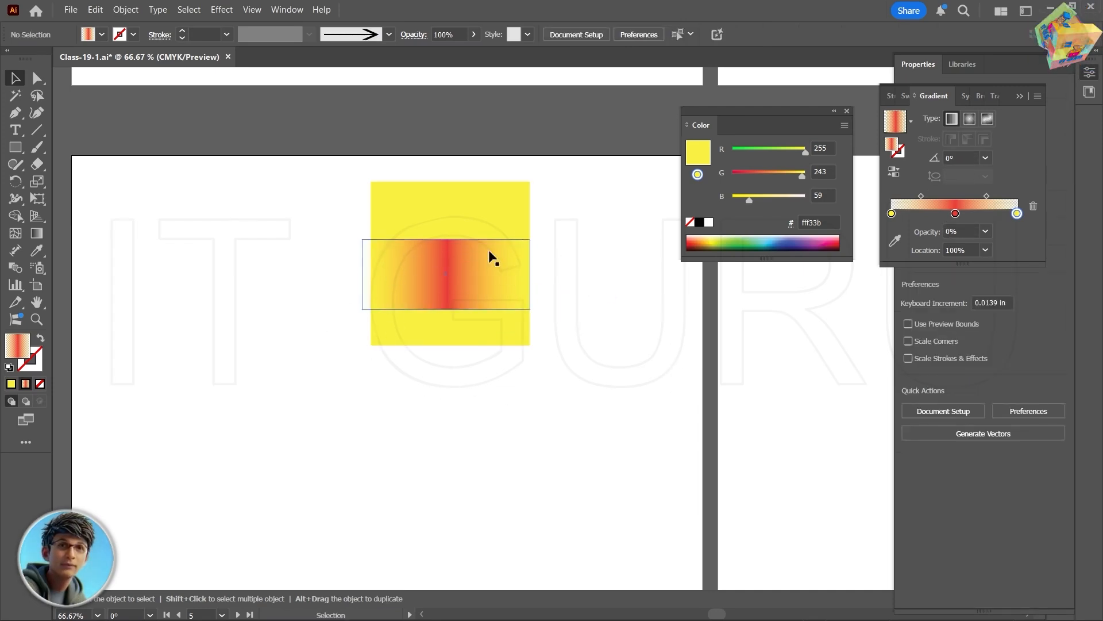
click(456, 262)
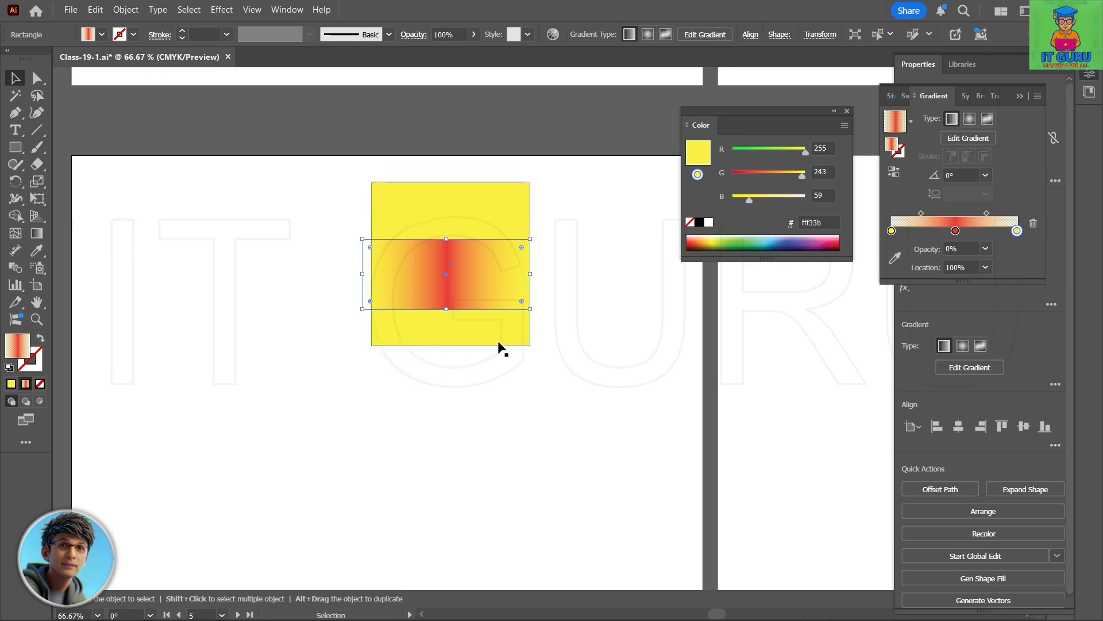
Duplicate the yellow rectangle below the original and reduce the copy's height to about half
click(453, 341)
drag(456, 340, 458, 510)
scroll(458, 510, down, 3)
drag(463, 432, 468, 339)
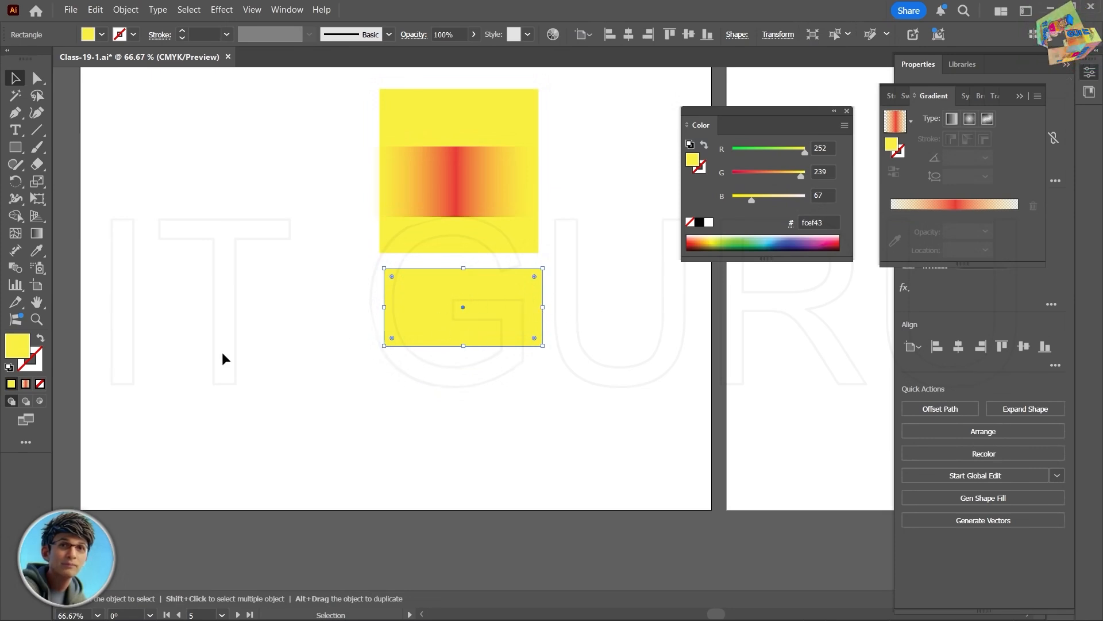
Apply the last gradient to the yellow copy and reduce it to two red stops at 0% and 100%
click(25, 384)
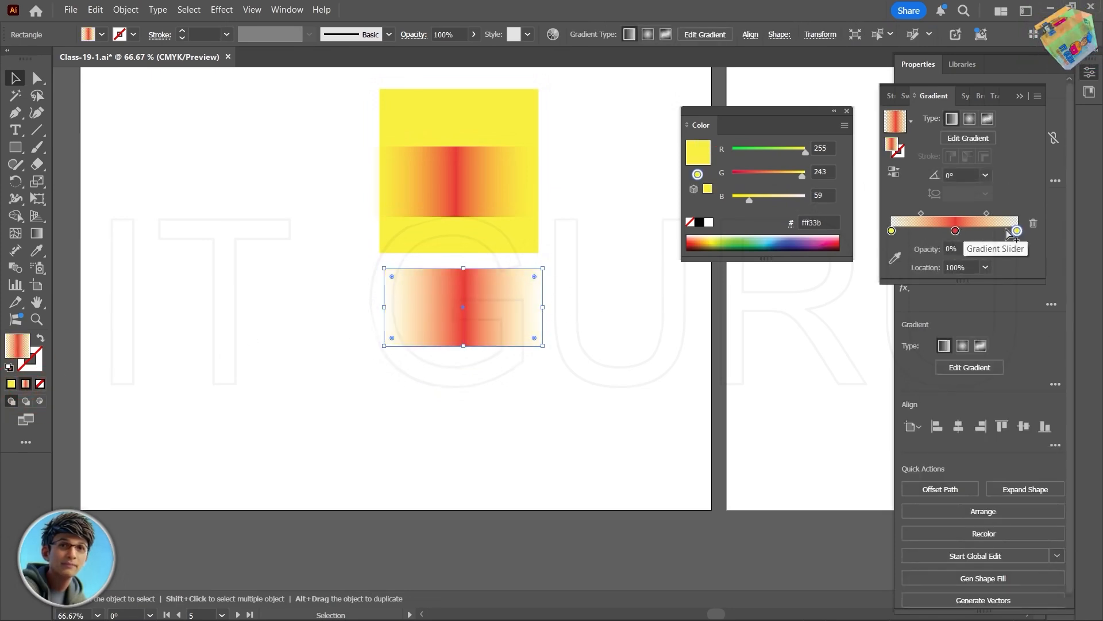
drag(1018, 231, 1019, 255)
drag(955, 230, 806, 204)
click(892, 231)
click(891, 231)
drag(912, 231, 891, 231)
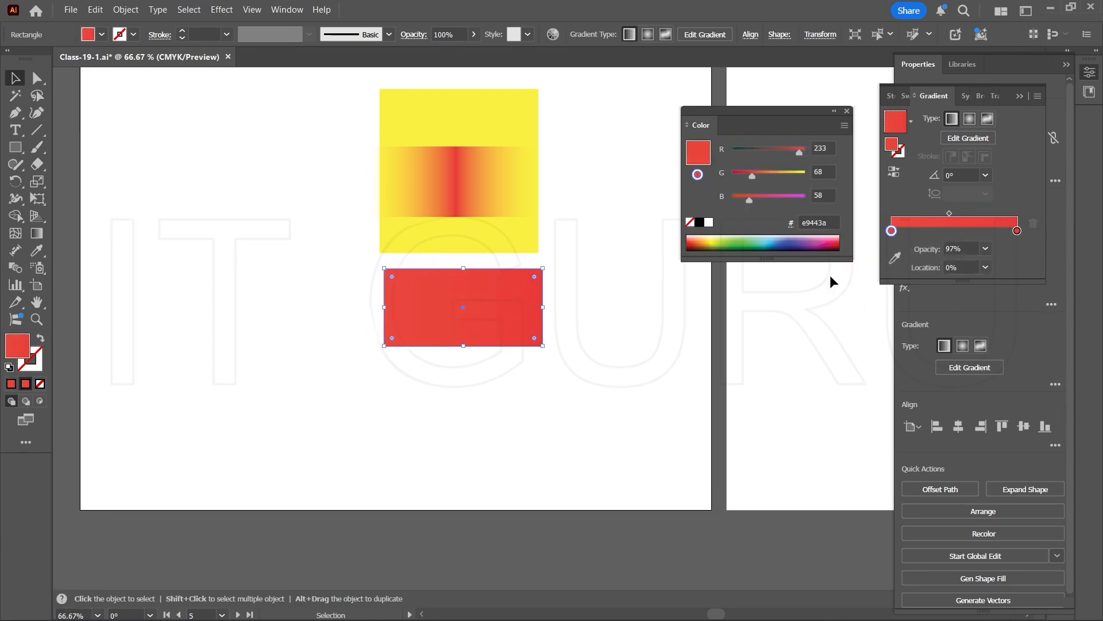
Set the red gradient's starting stop to 0% opacity and move the rectangle slightly down and right
click(986, 249)
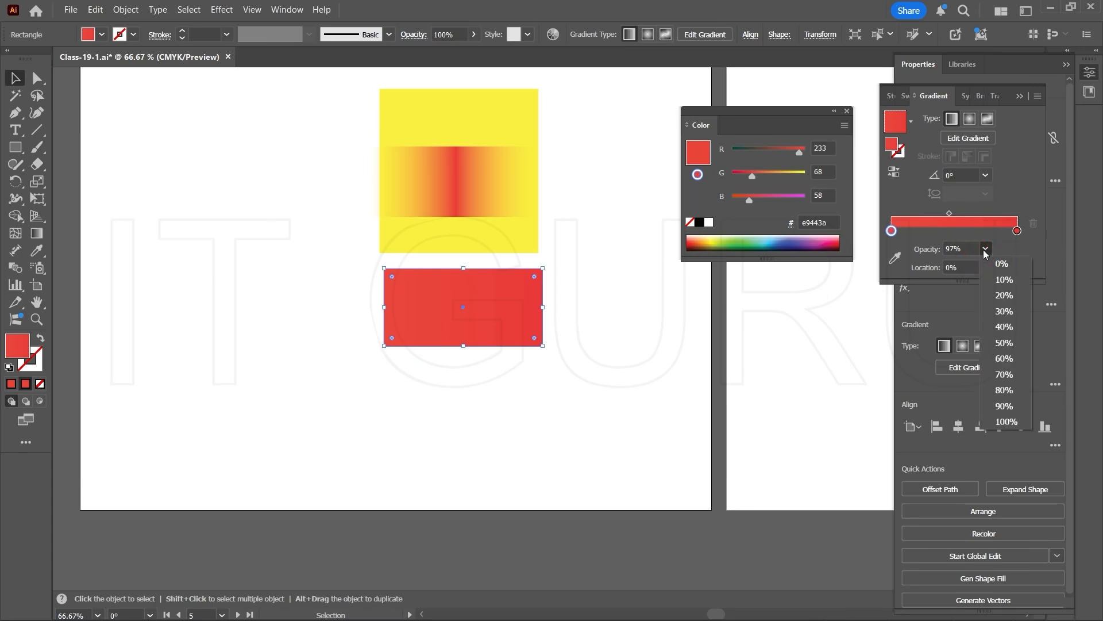
click(999, 265)
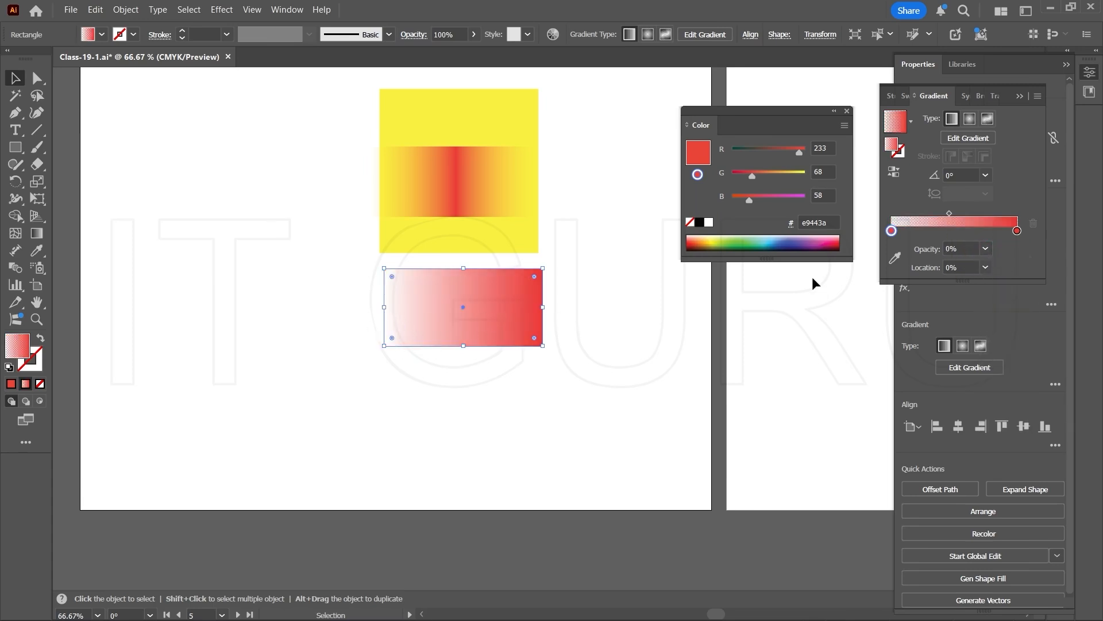
click(492, 377)
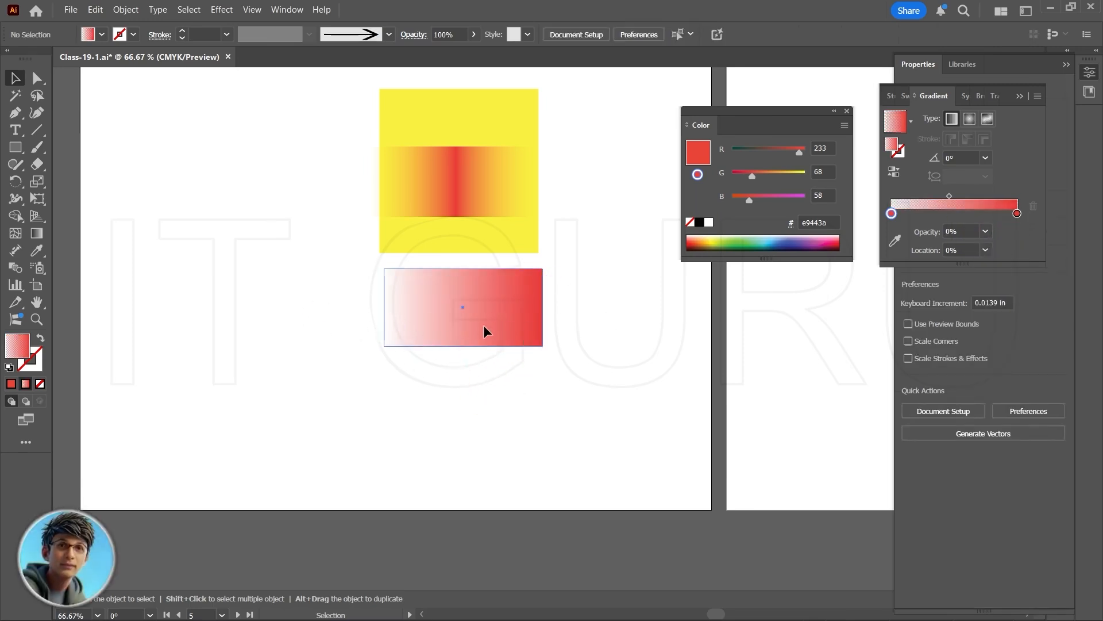
drag(484, 331, 529, 368)
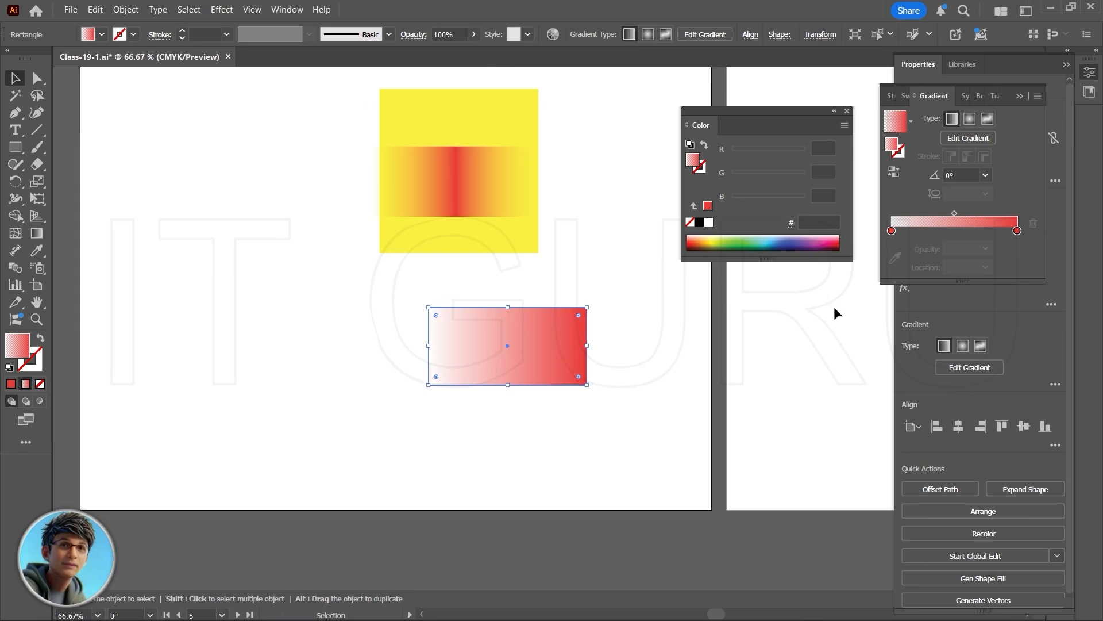
click(891, 228)
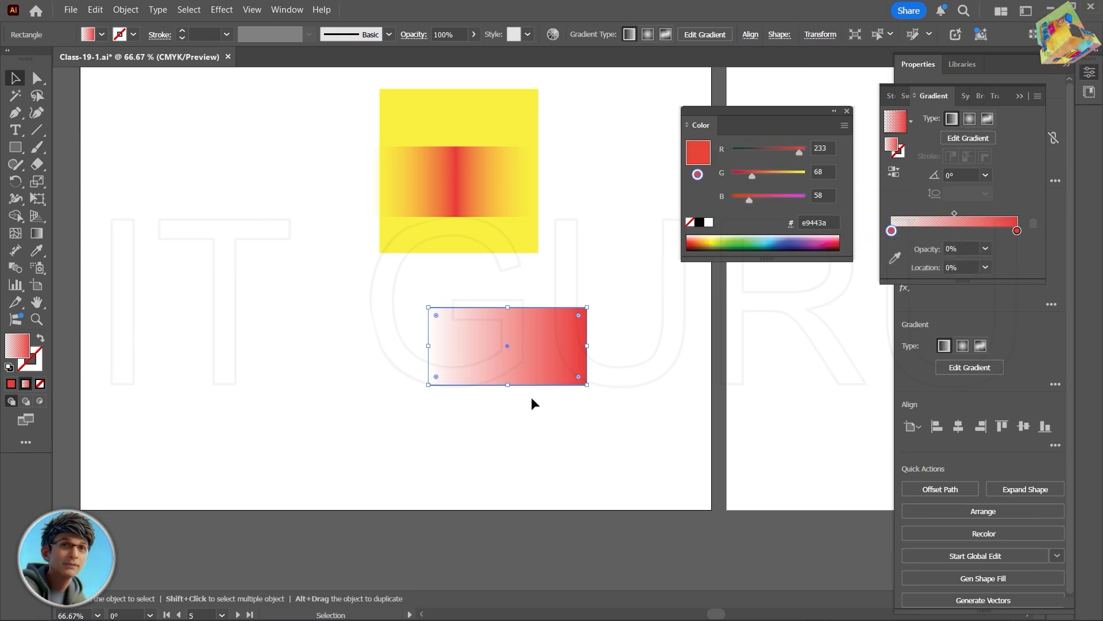
Copy the large multicoloured circle from the Radial Gradient artboard onto the empty artboard below it
drag(516, 356, 517, 130)
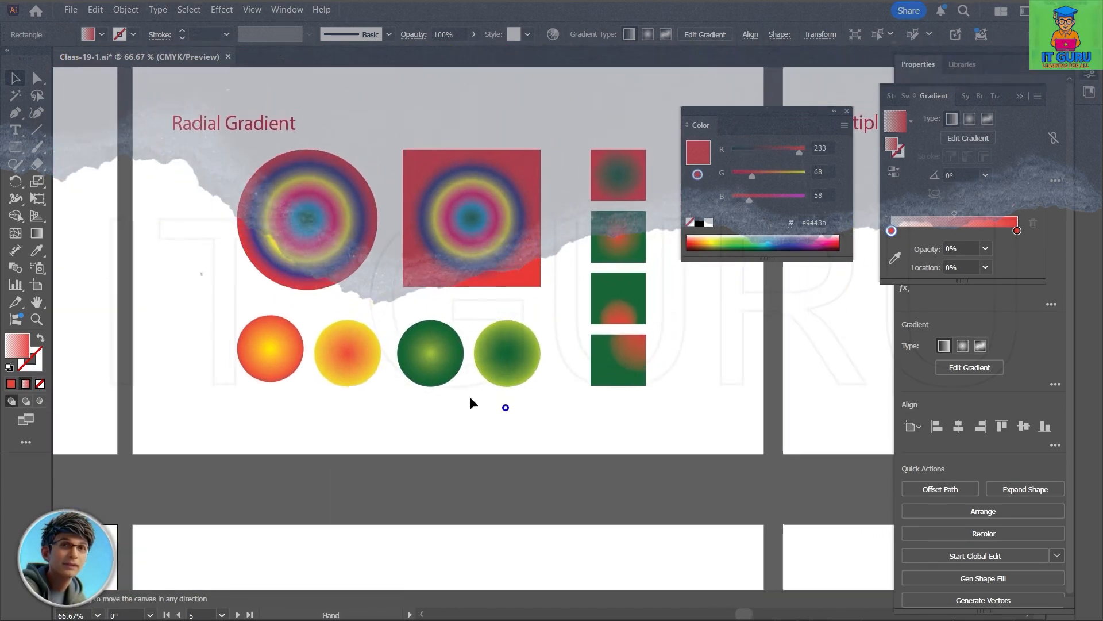
click(297, 230)
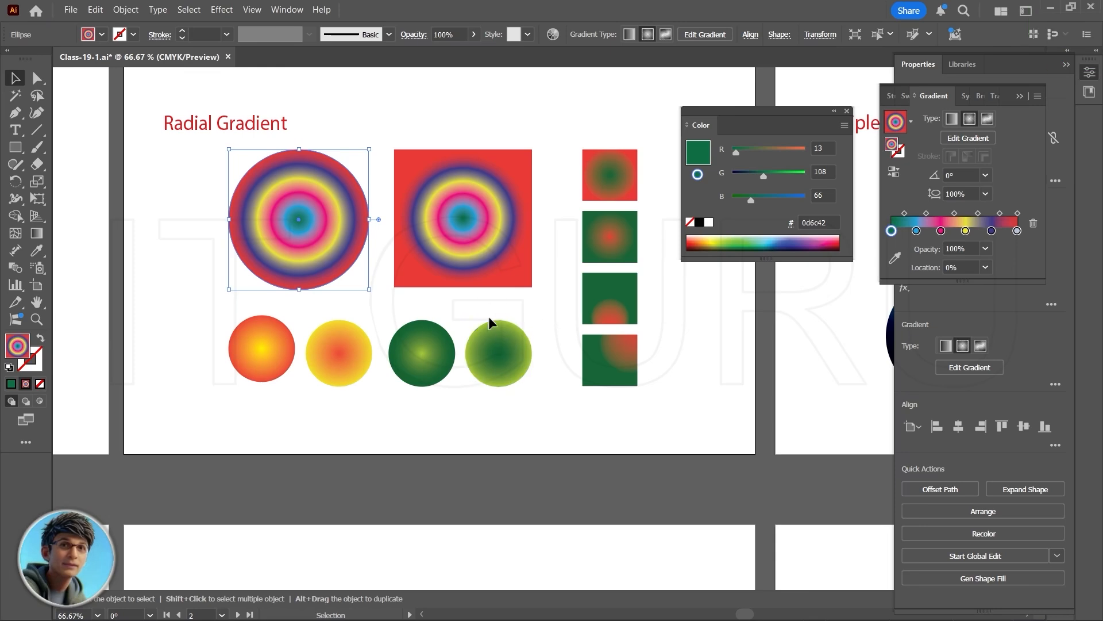
drag(545, 390, 633, 213)
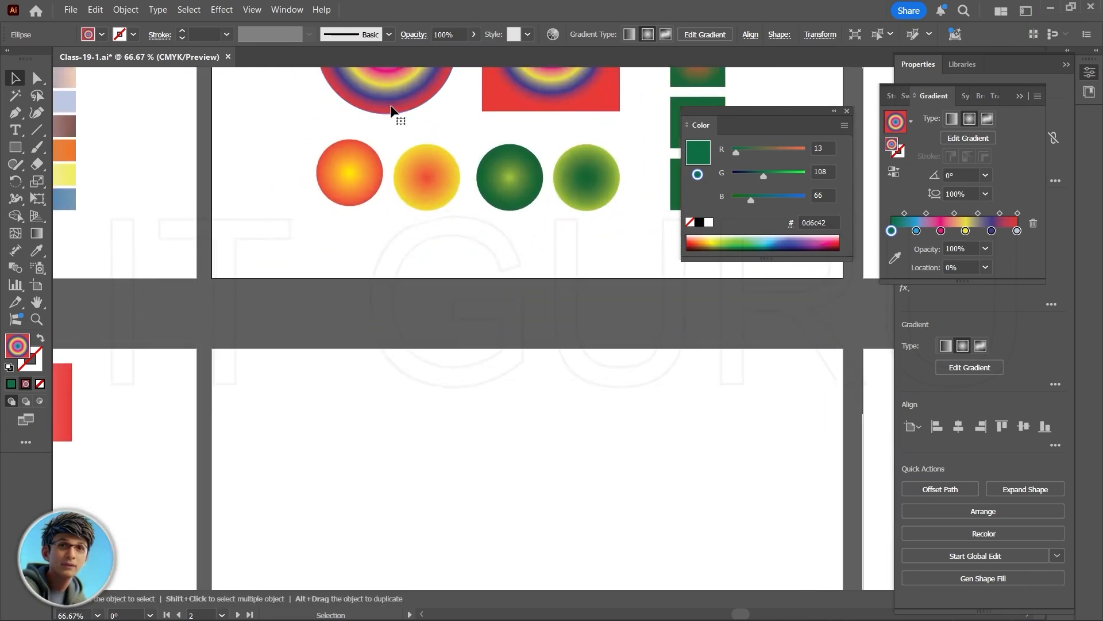
drag(395, 106, 447, 496)
drag(567, 478, 469, 363)
Draw a circle with the same radial gradient, duplicate it up and to the left, and enlarge the copy slightly
key(l)
mouse_move(551, 379)
mouse_down()
mouse_move(603, 448)
mouse_move(694, 527)
mouse_up()
key(v)
mouse_move(621, 459)
mouse_down()
mouse_move(584, 313)
mouse_move(463, 308)
mouse_move(464, 296)
mouse_move(515, 321)
mouse_up()
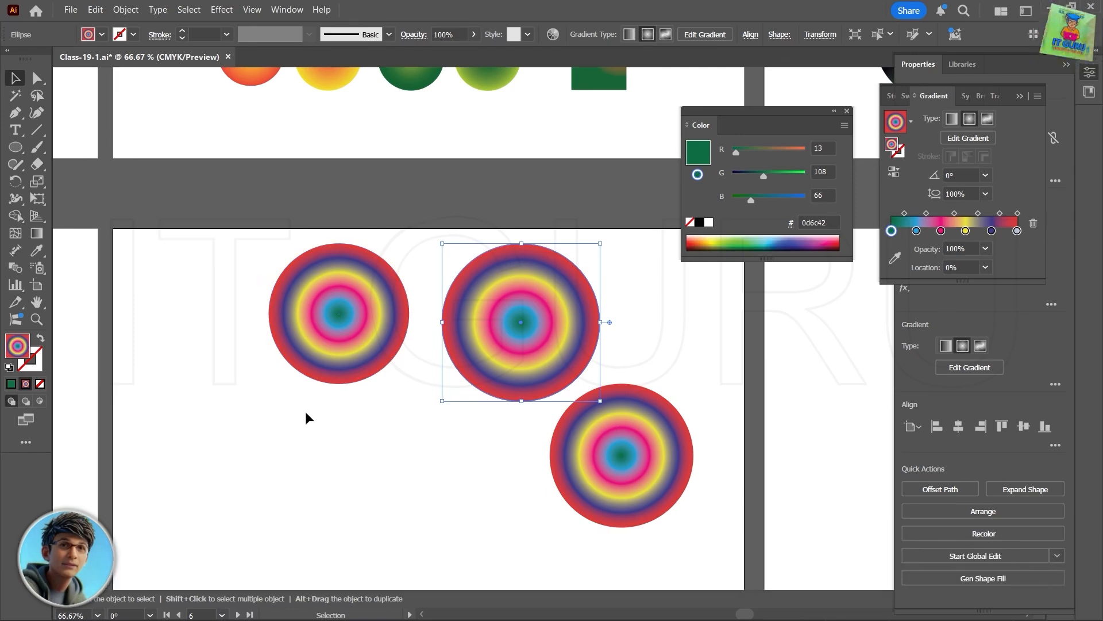
Draw a rectangle with the same multicoloured radial gradient below the copied circle
click(308, 419)
drag(308, 419, 360, 335)
key(m)
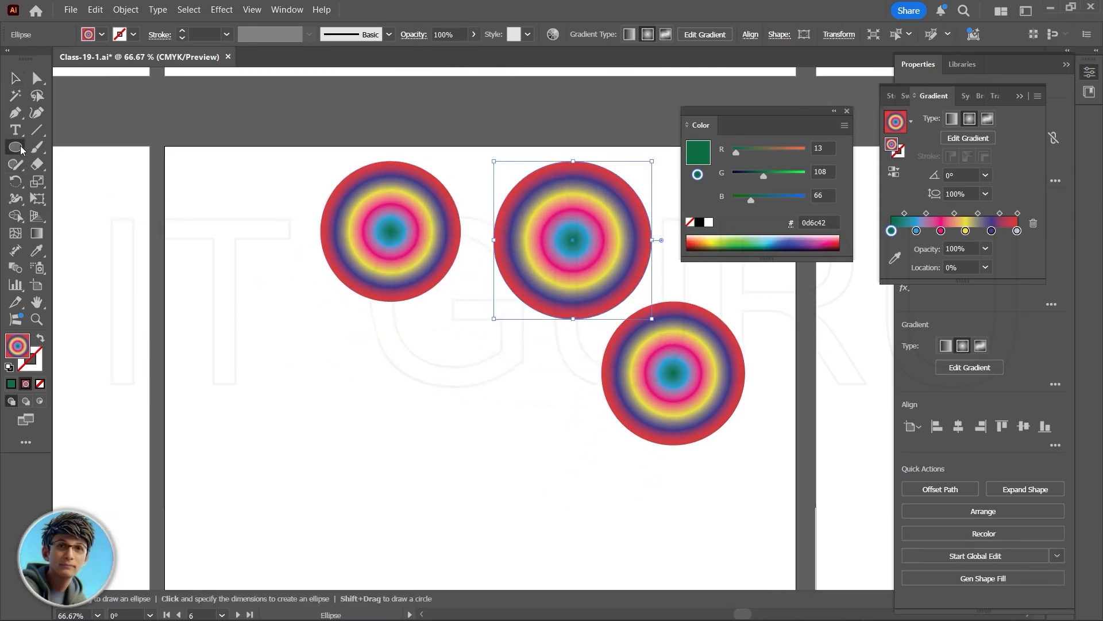
drag(309, 372, 499, 533)
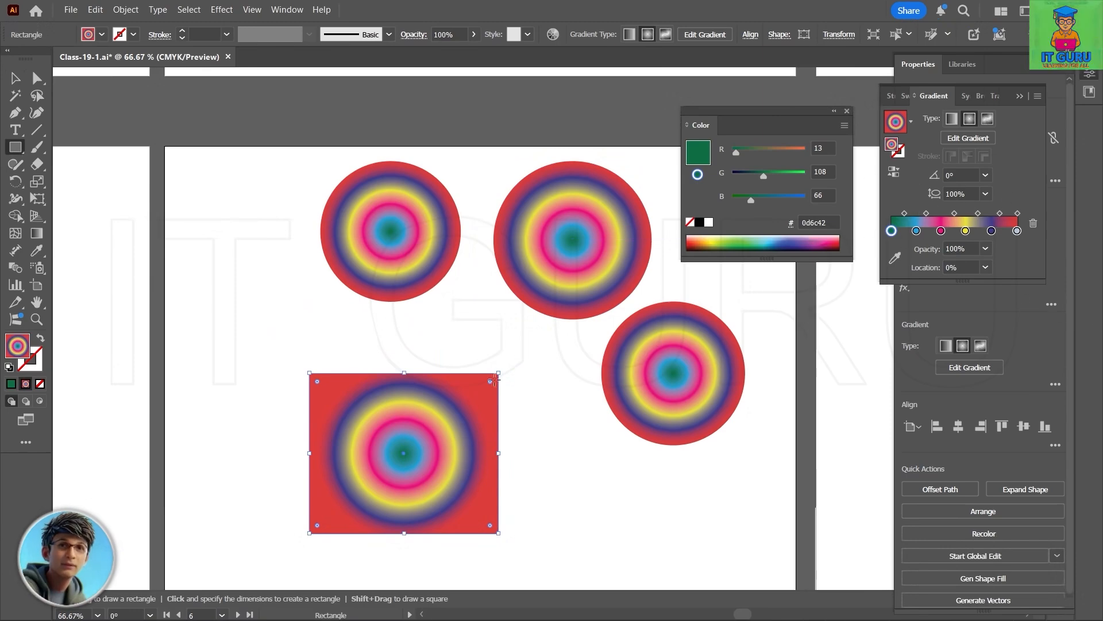
Reverse the radial gradient on the rectangle and on the lower-right circle
click(893, 173)
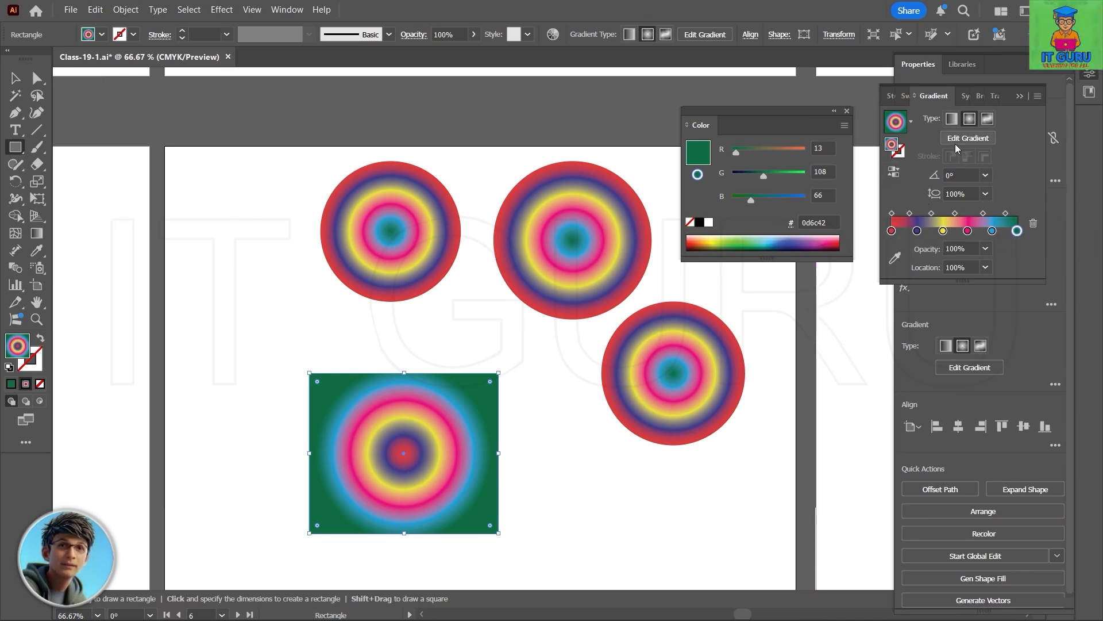
click(894, 173)
click(897, 175)
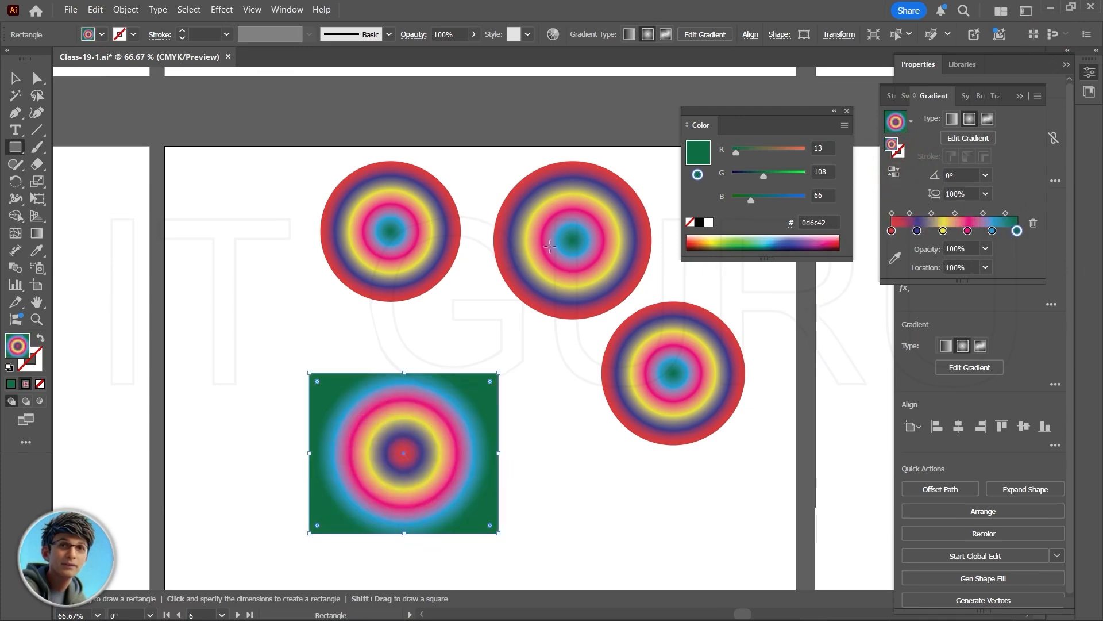
key(v)
click(678, 375)
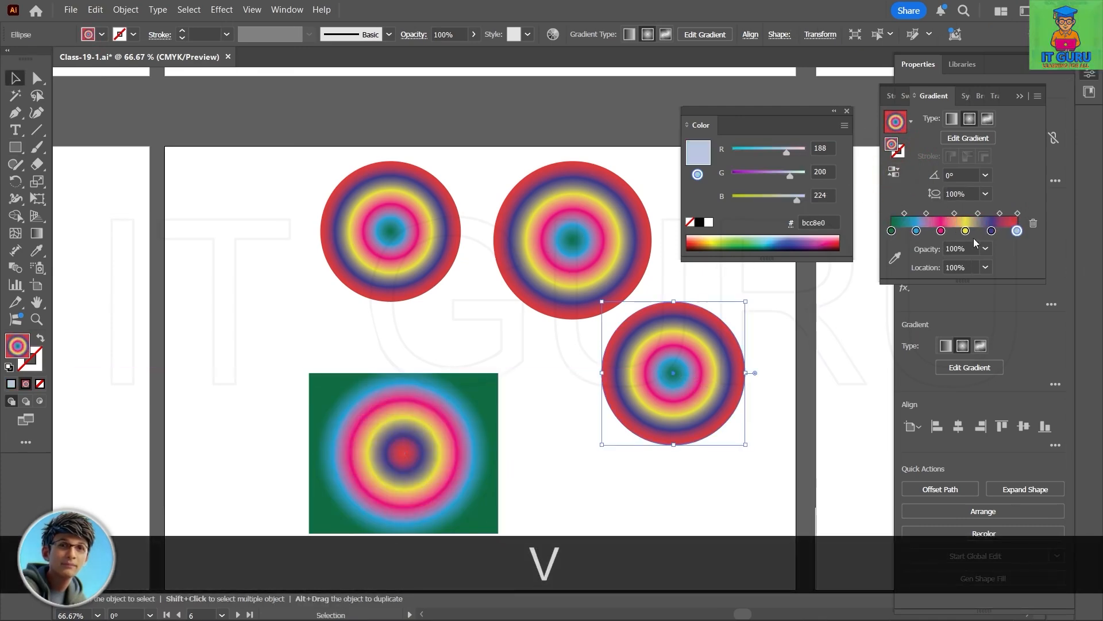
click(894, 170)
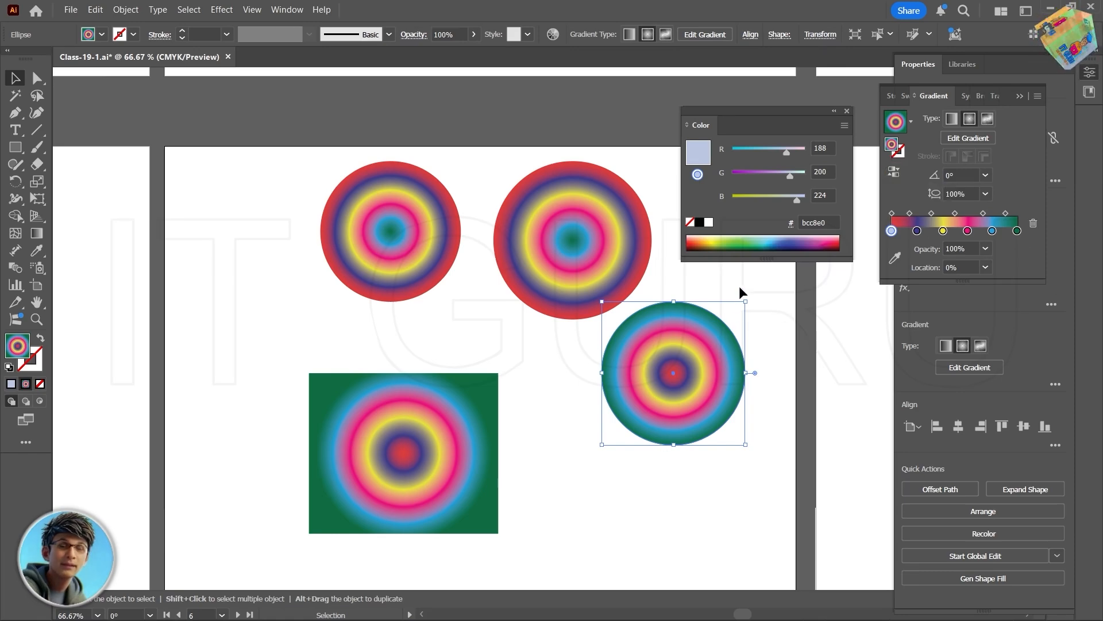
Inspect the gradients of the small circles on the Radial Gradient artboard, setting the red-centred yellow circle's gradient midpoint to about 51%
scroll(666, 233, up, 5)
scroll(419, 365, down, 1)
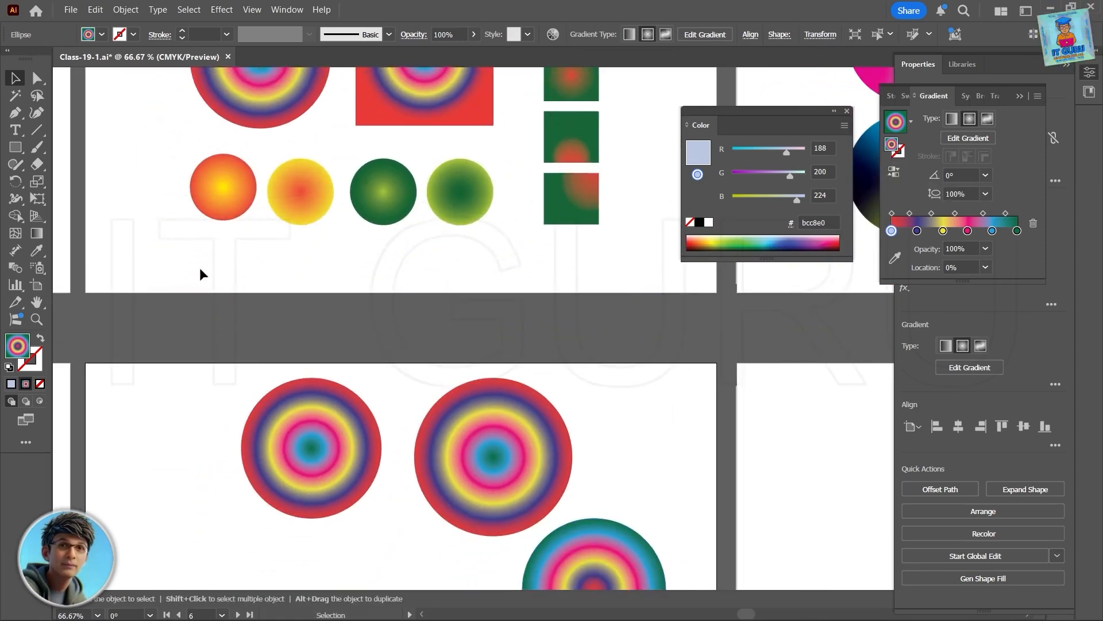
click(232, 189)
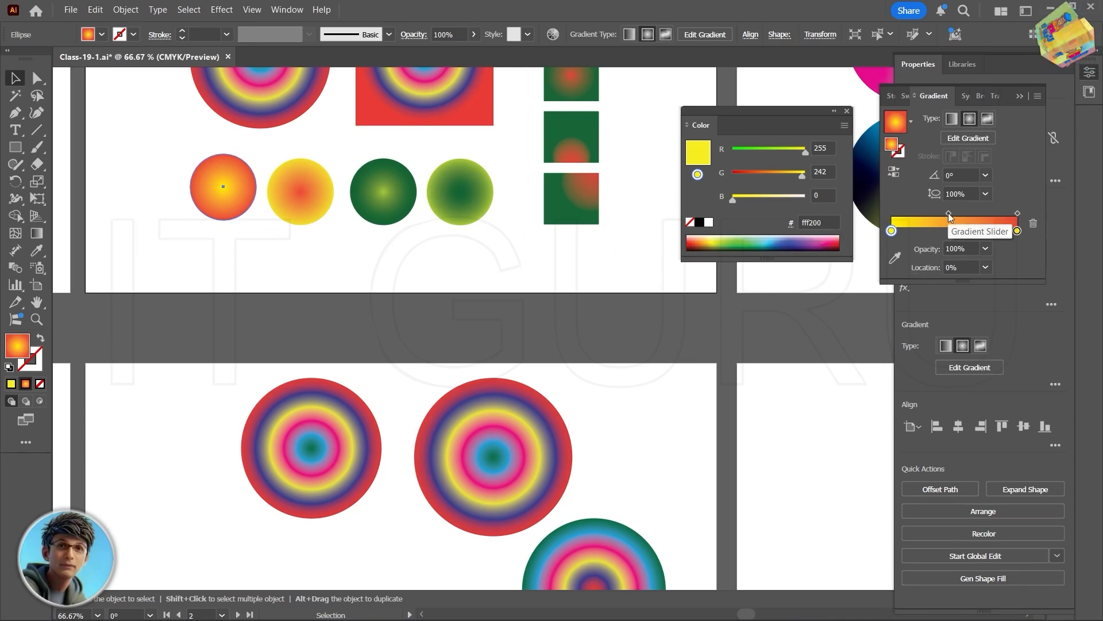
click(300, 192)
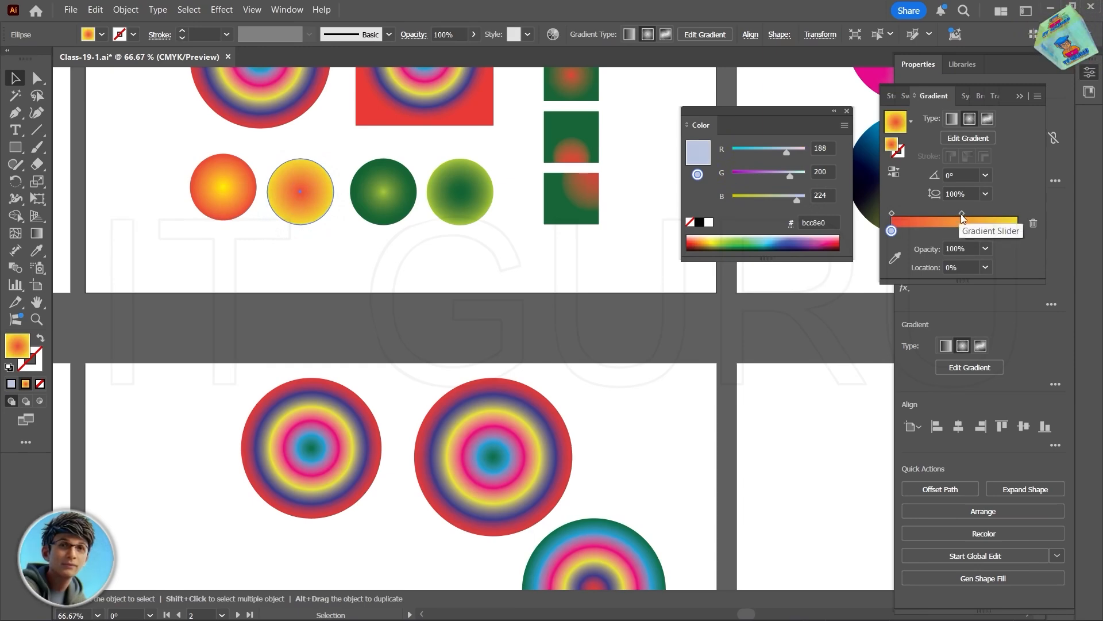
mouse_move(962, 213)
mouse_down()
mouse_move(919, 213)
mouse_move(956, 213)
mouse_up()
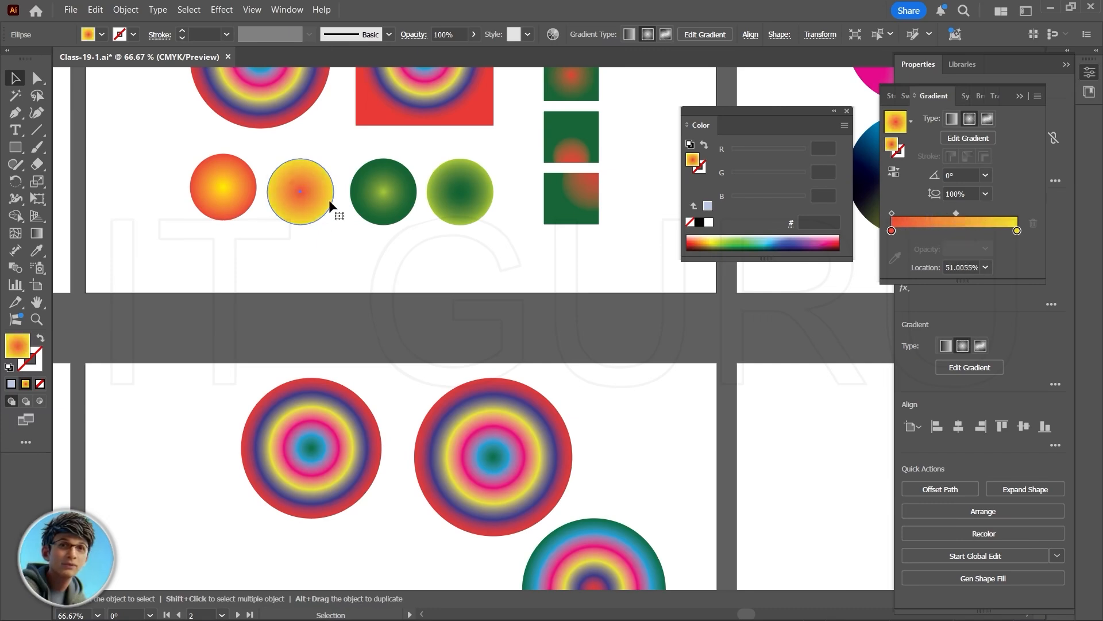
click(371, 196)
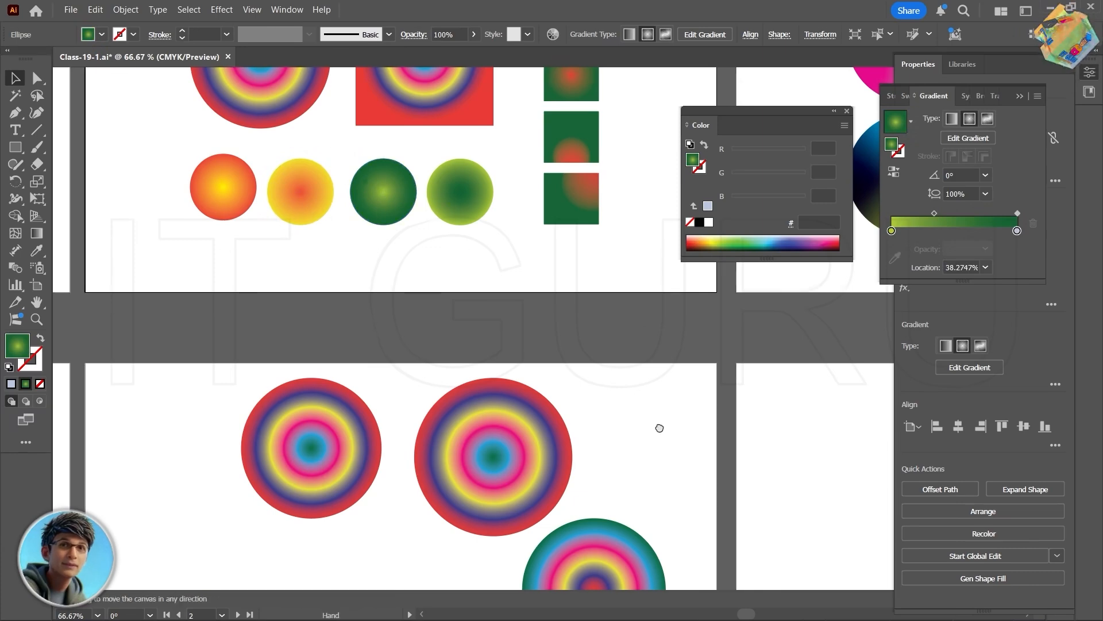
Remove the intermediate colour stops from the lower-right circle's gradient on the practice artboard, keeping only the red and green end stops
drag(658, 429, 599, 144)
click(537, 309)
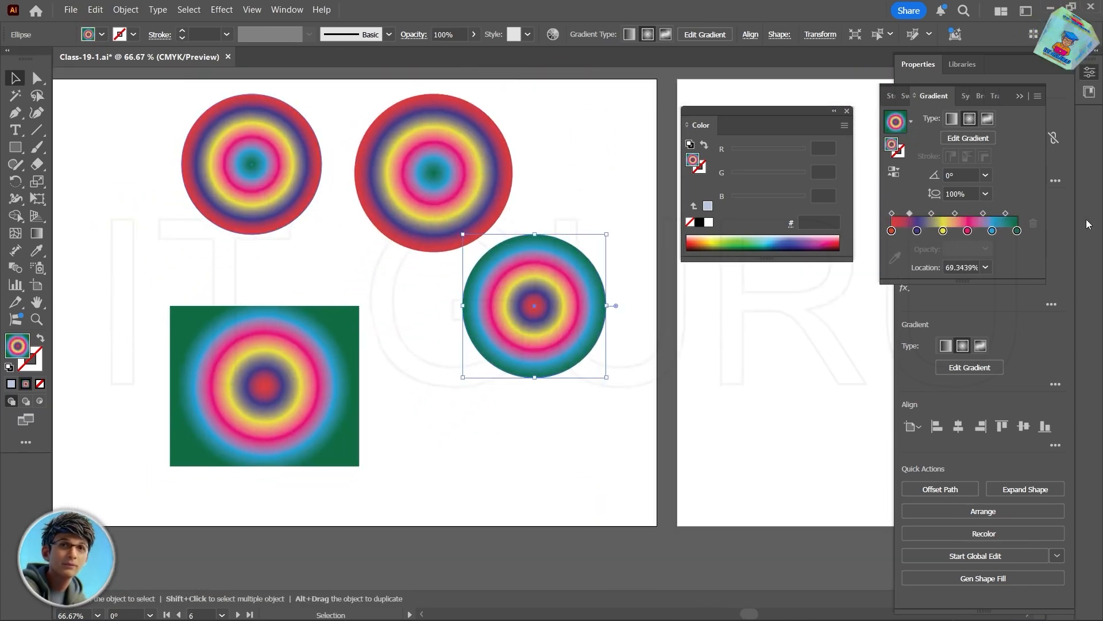
drag(992, 231, 992, 290)
drag(968, 231, 920, 305)
drag(943, 230, 915, 276)
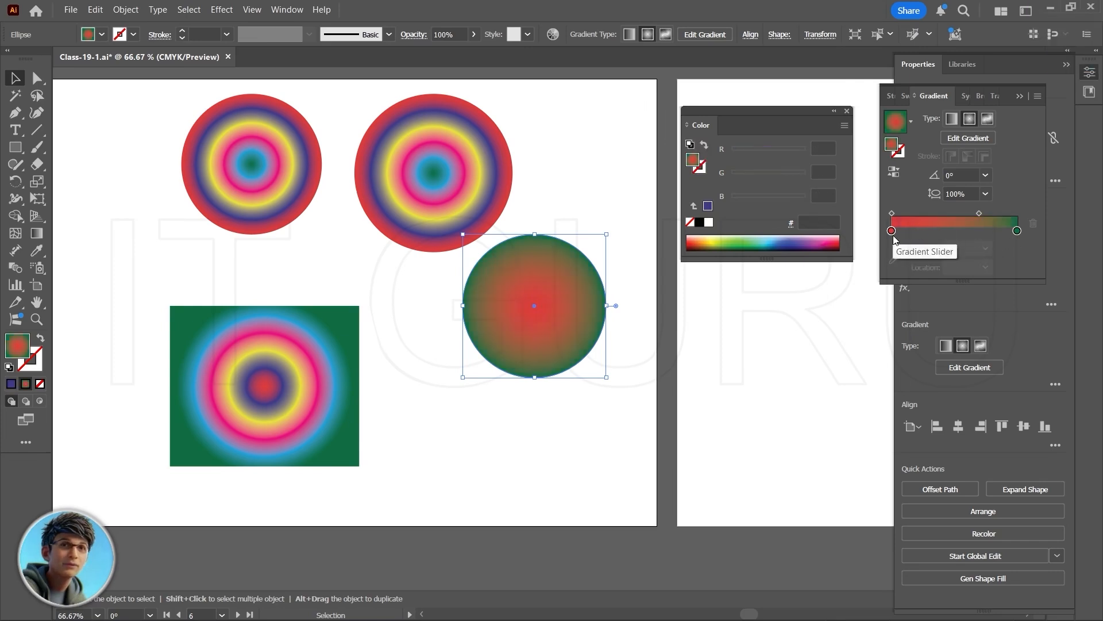
Replace the circle's red centre stop with the outer dark green and set its green value to 226 for a lighter centre (0de242)
click(1017, 231)
drag(1017, 230, 891, 230)
double_click(891, 230)
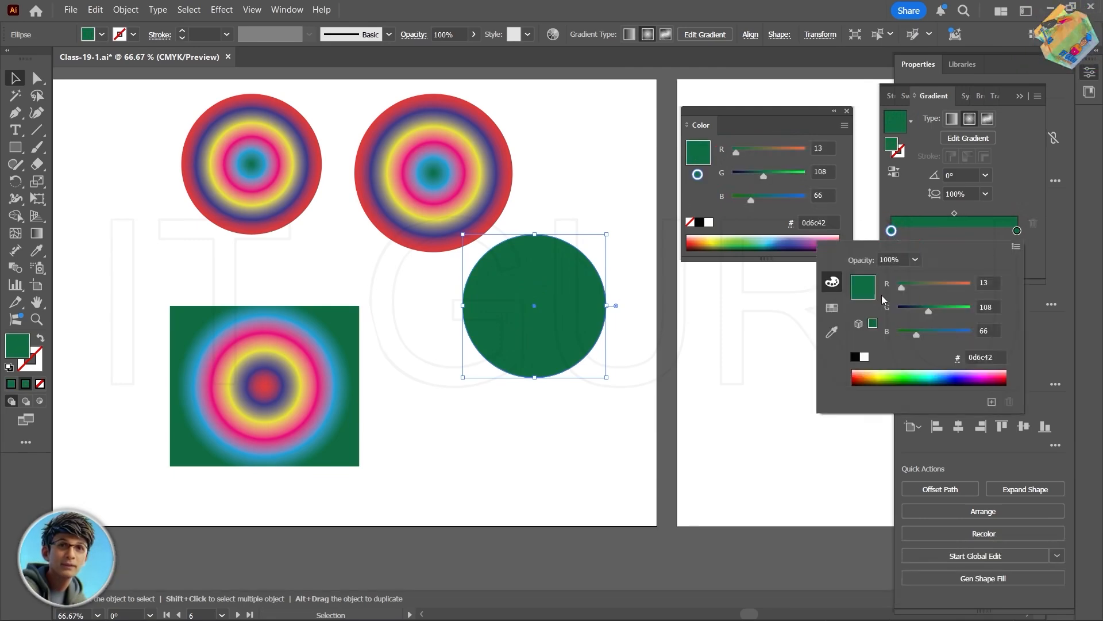
drag(934, 311, 962, 316)
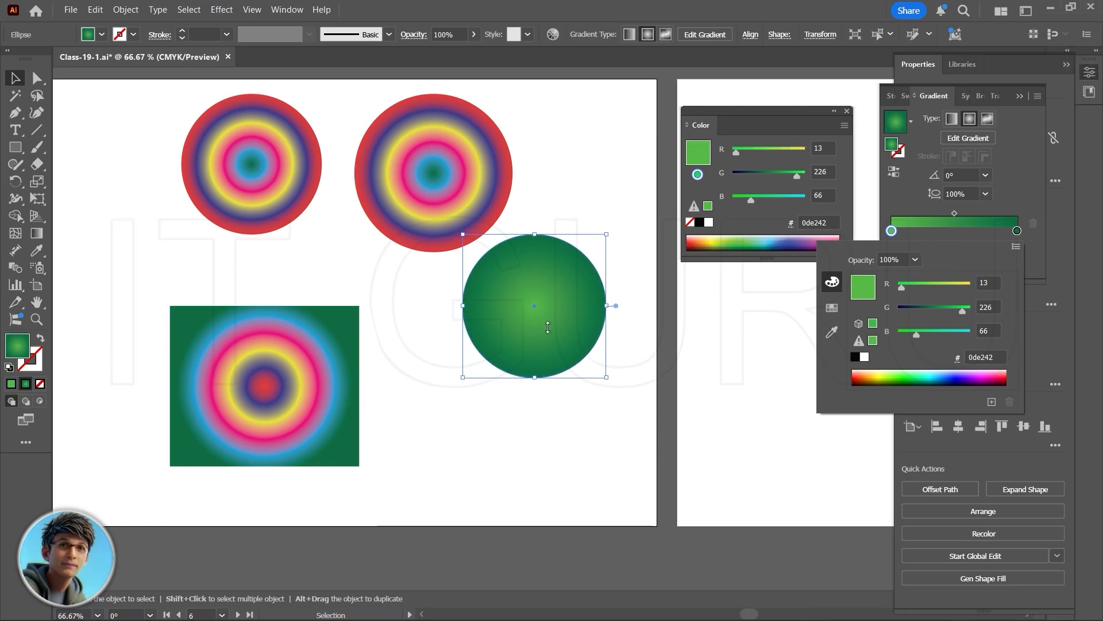
alt+click(547, 350)
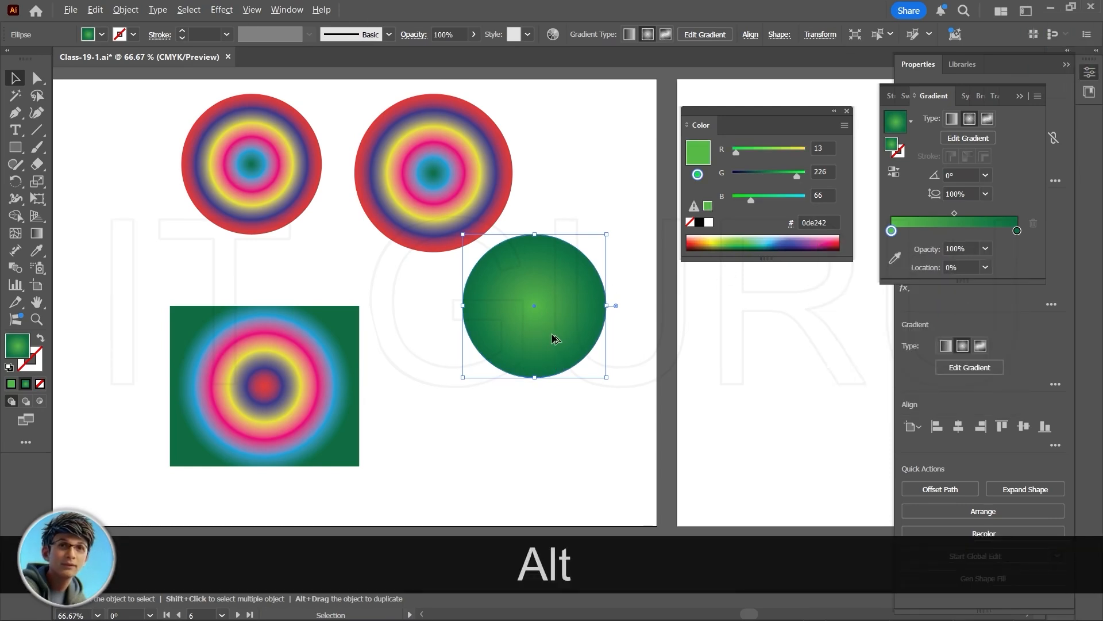
Try radial gradient aspect ratios of 20%, 60% and 800% on the green circle, ending on 100%
scroll(554, 340, up, 3)
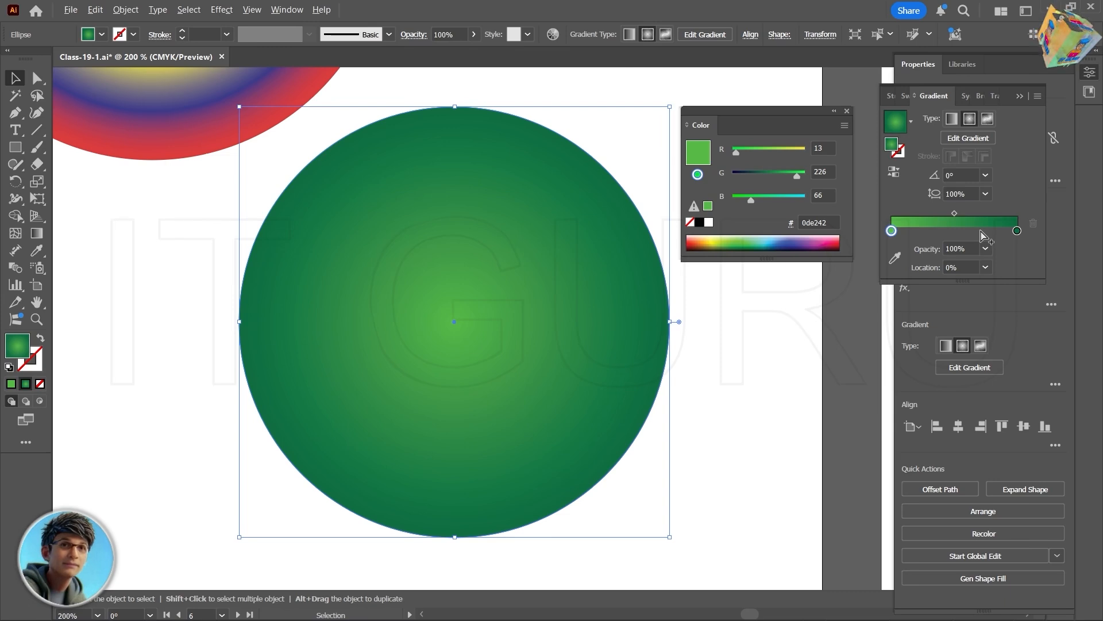
click(986, 195)
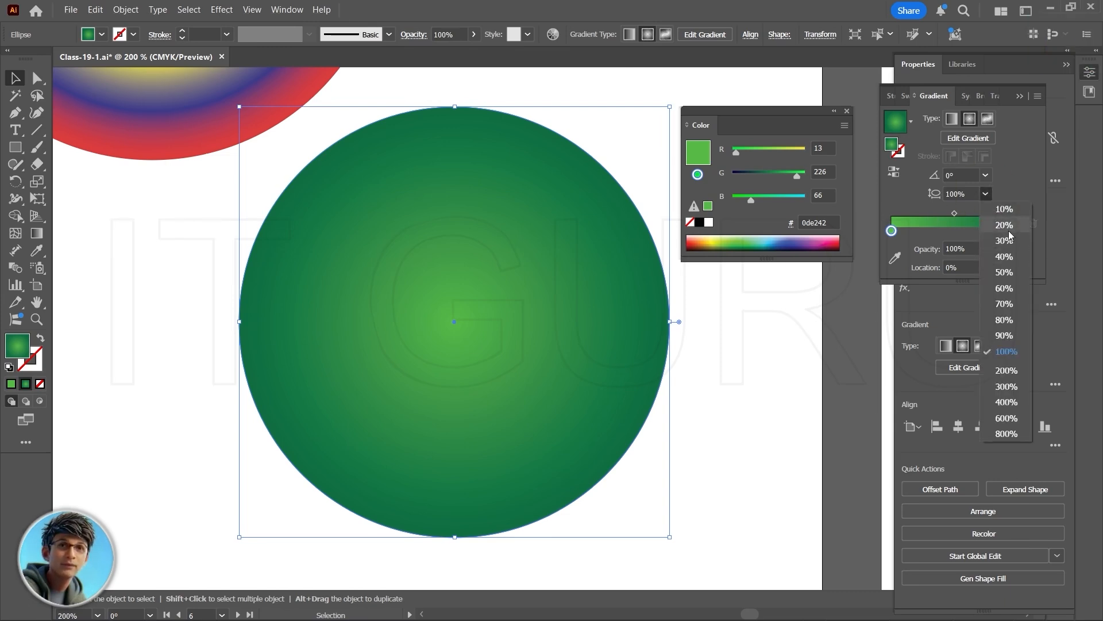
click(1005, 226)
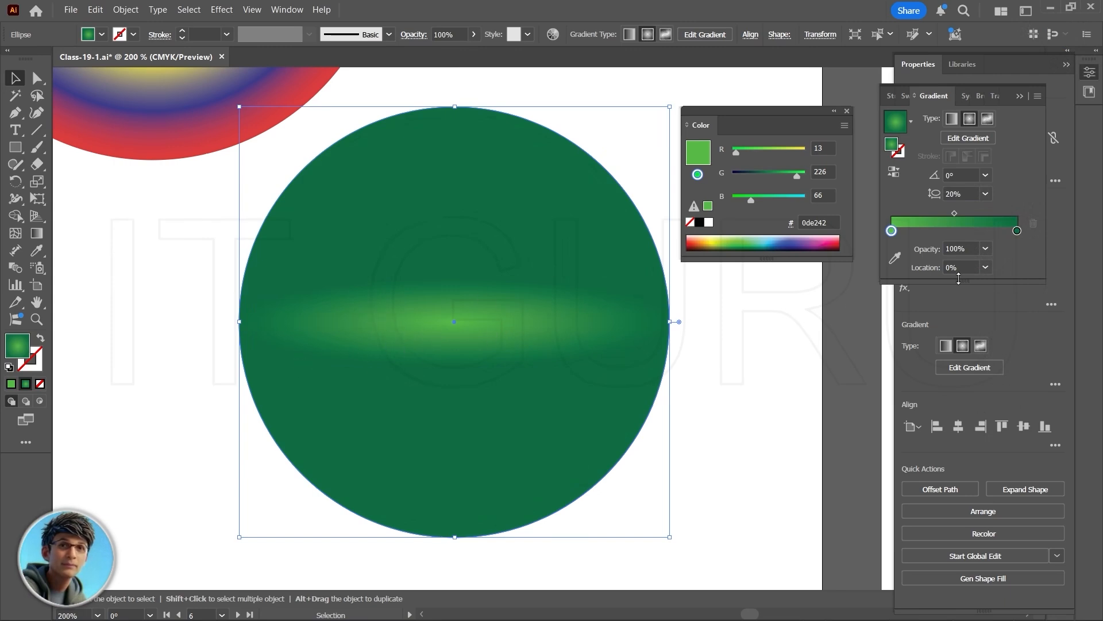
click(986, 194)
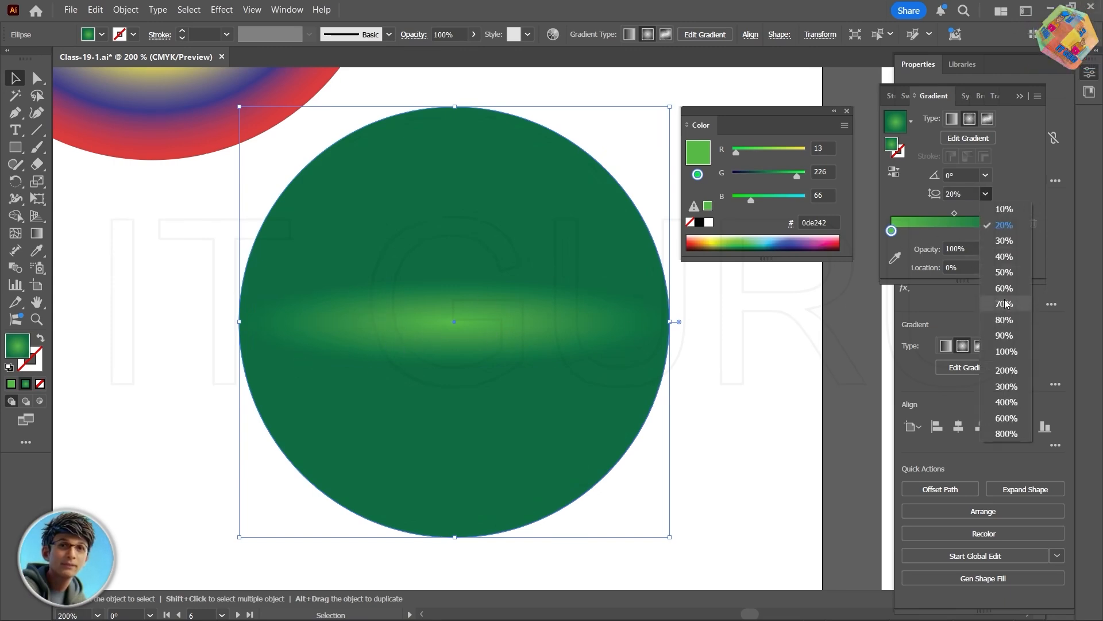
click(1005, 288)
click(986, 195)
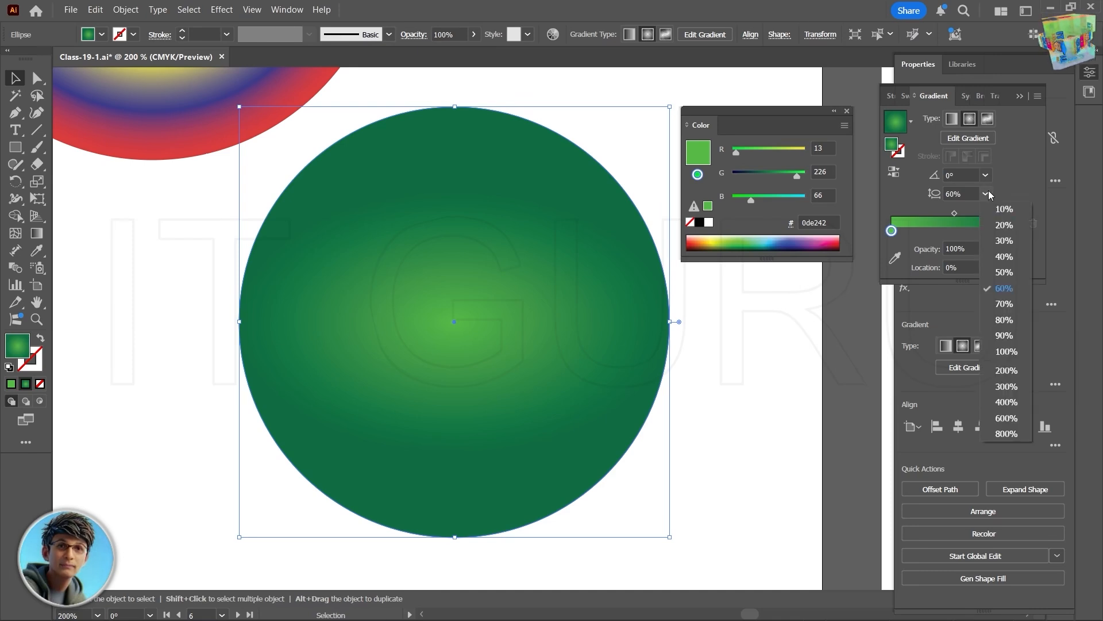
click(1001, 435)
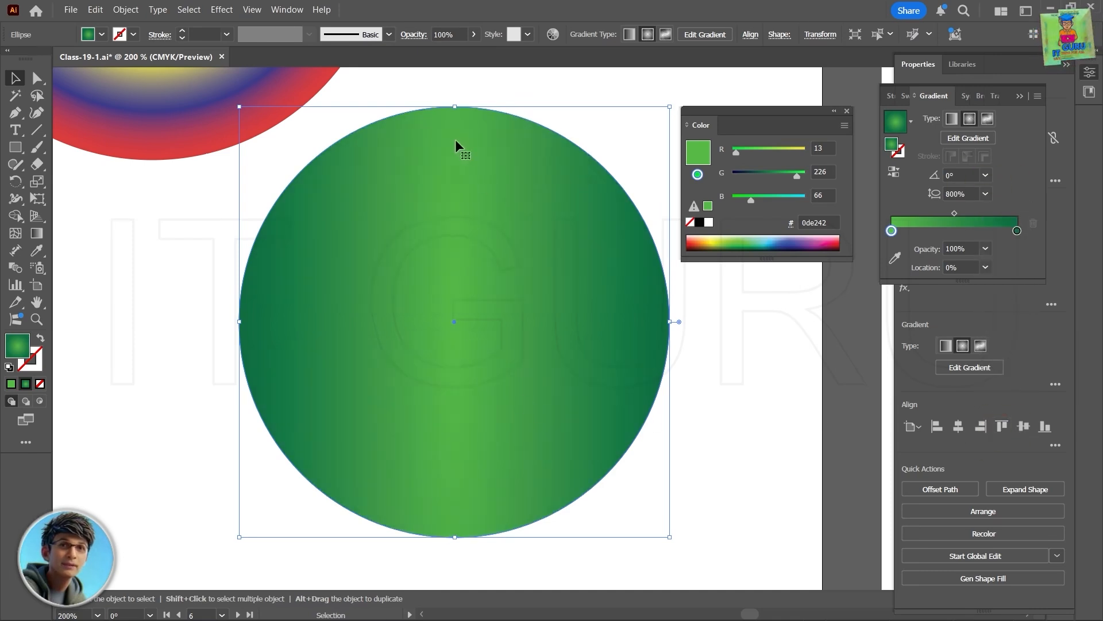
click(986, 194)
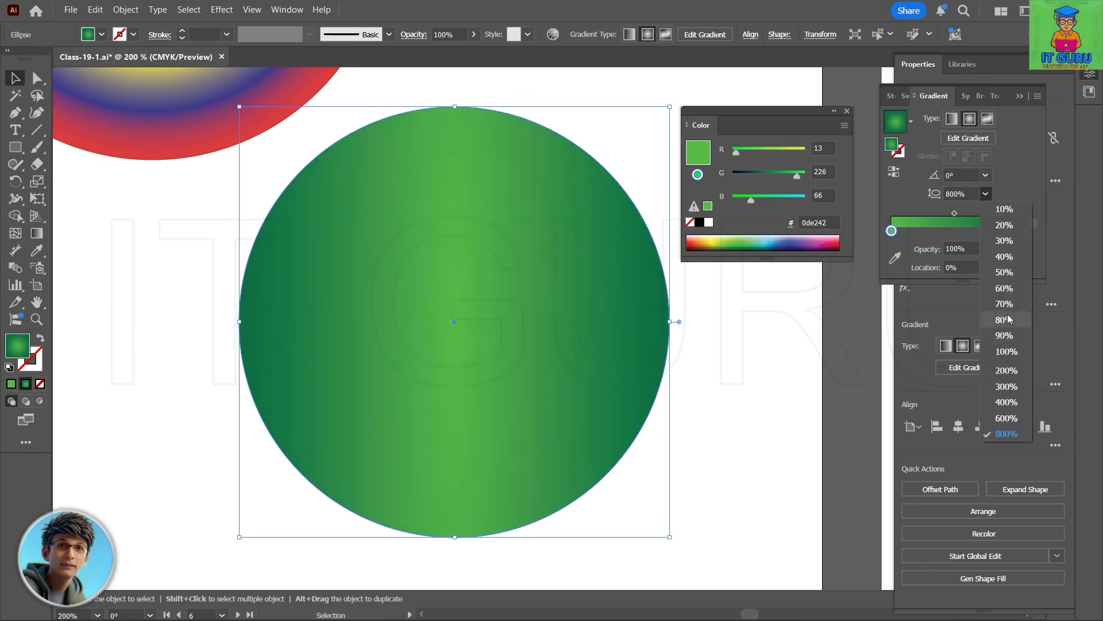
click(1003, 357)
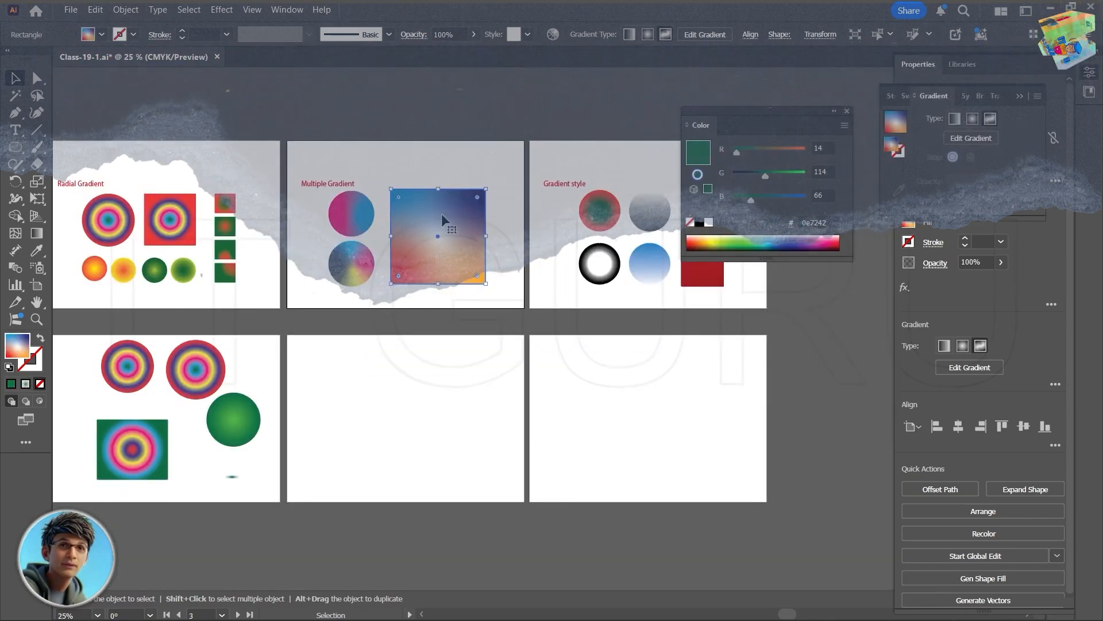
Draw a large rectangle on the empty artboard below Multiple Gradient and give it a freeform gradient fill
click(15, 147)
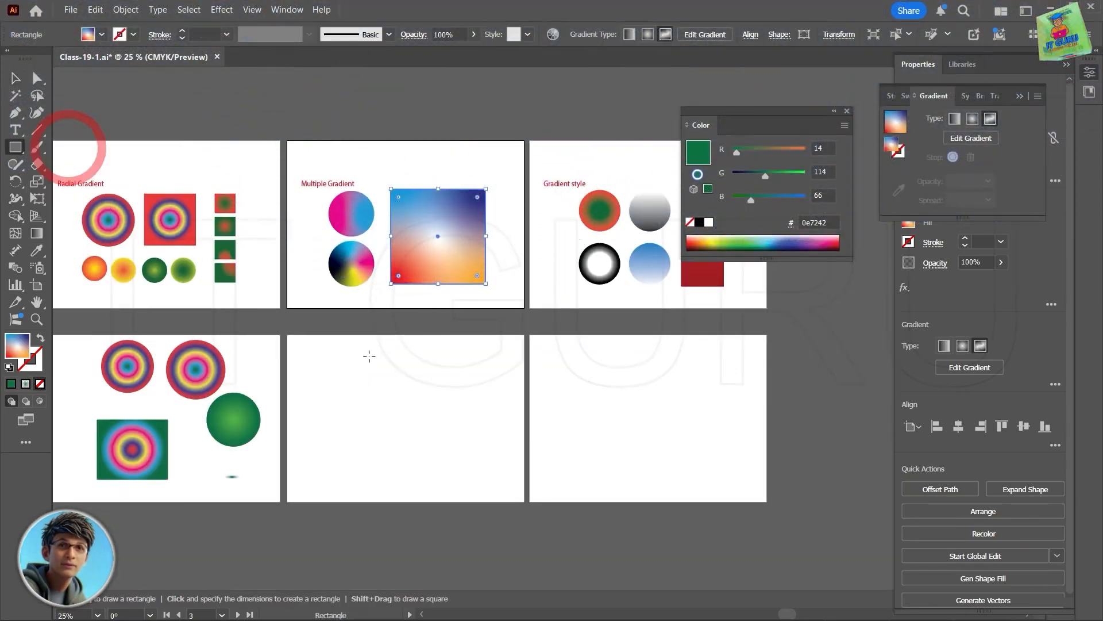
mouse_move(353, 373)
mouse_down()
mouse_move(374, 454)
mouse_move(468, 477)
mouse_up()
alt+scroll(446, 411, up, 3)
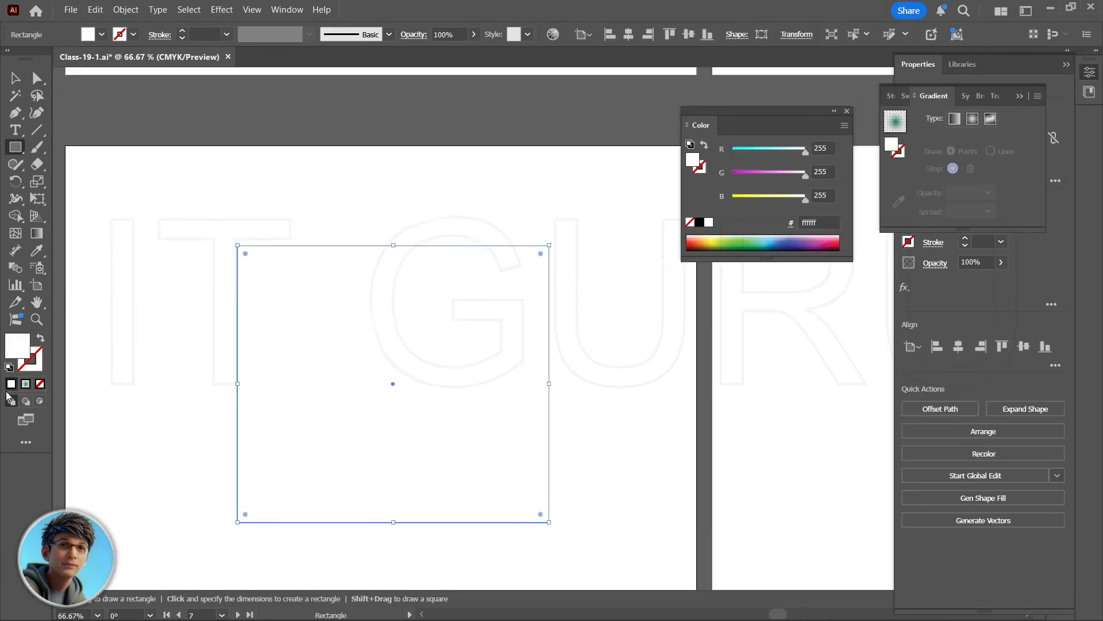
click(26, 385)
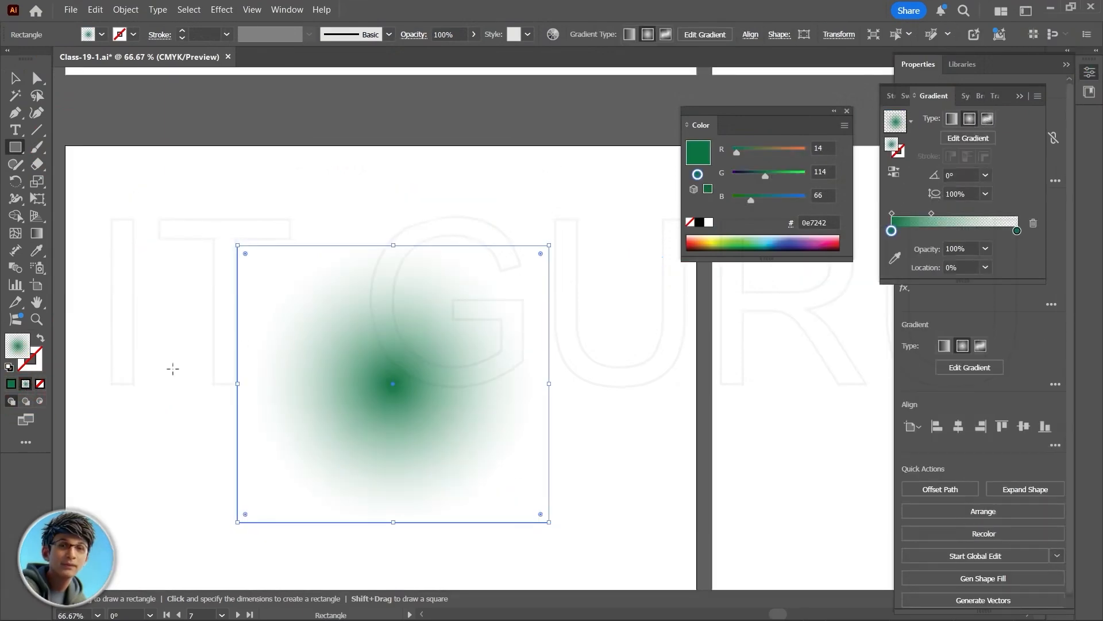
click(989, 119)
Colour the rectangle's upper-left freeform stop green and its upper-right stop dark navy (06002a)
click(262, 274)
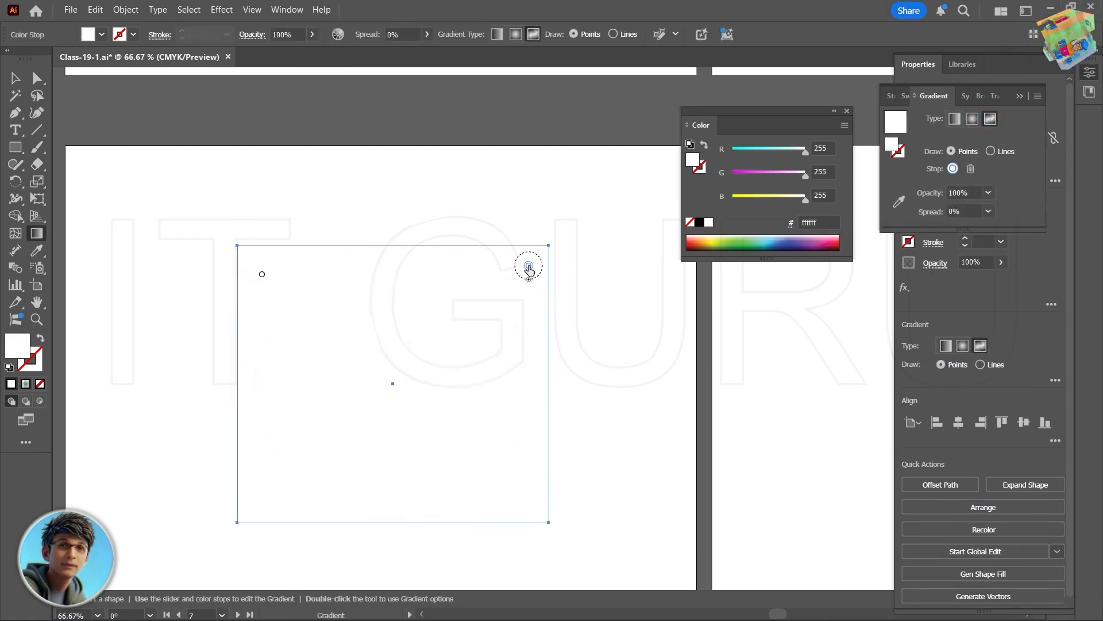
click(263, 274)
double_click(262, 275)
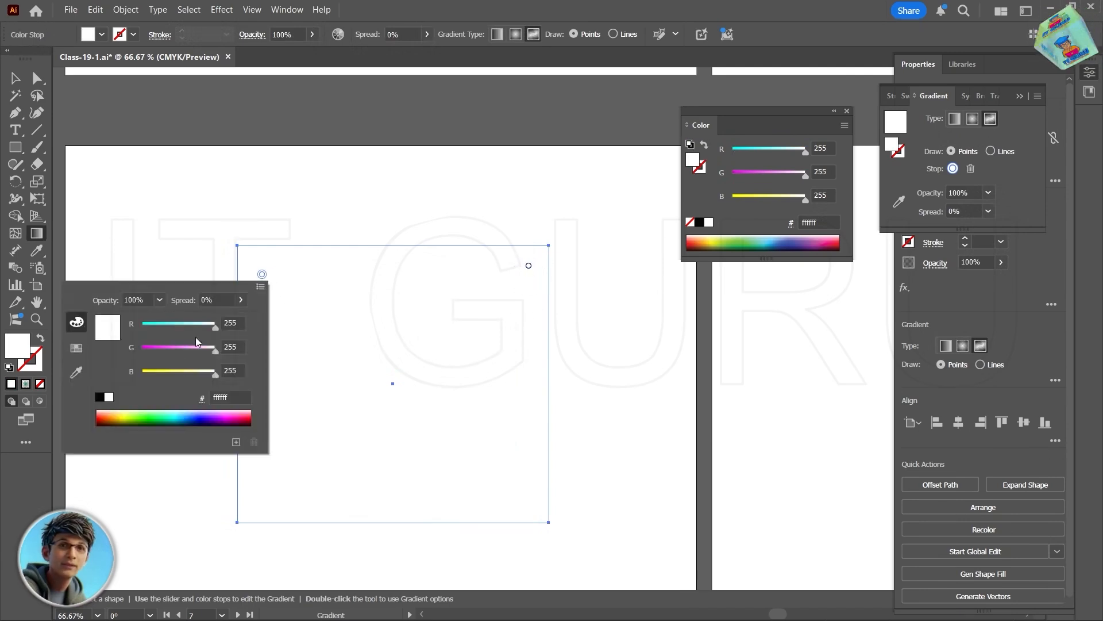
click(147, 413)
double_click(529, 266)
click(476, 400)
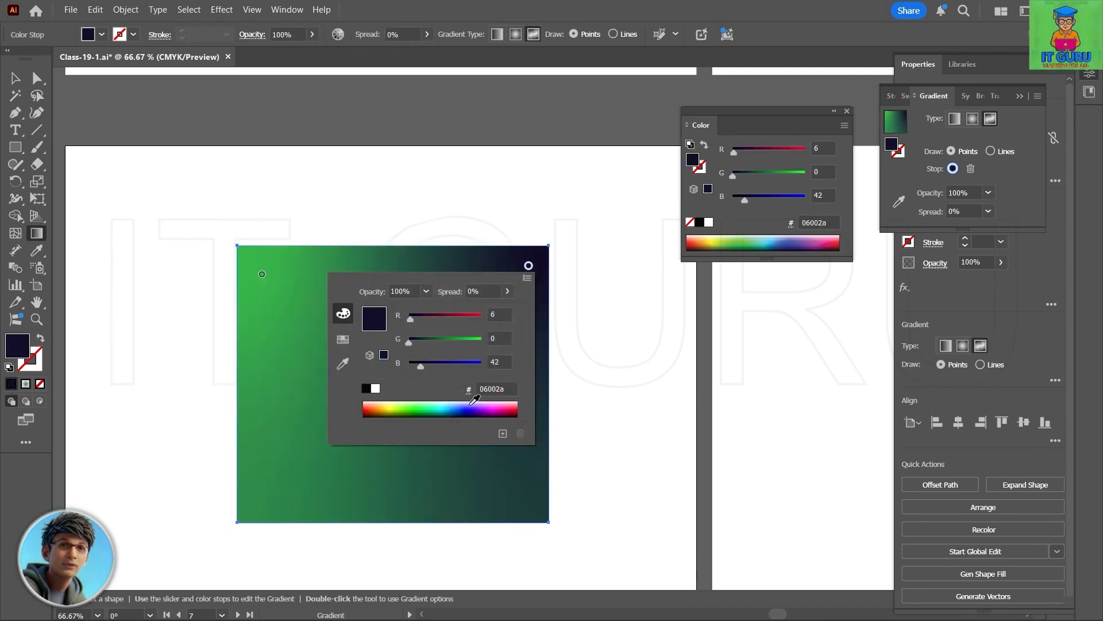
Add a freeform stop at the rectangle's centre and set its red value to 205 (cd002a)
click(395, 468)
click(393, 385)
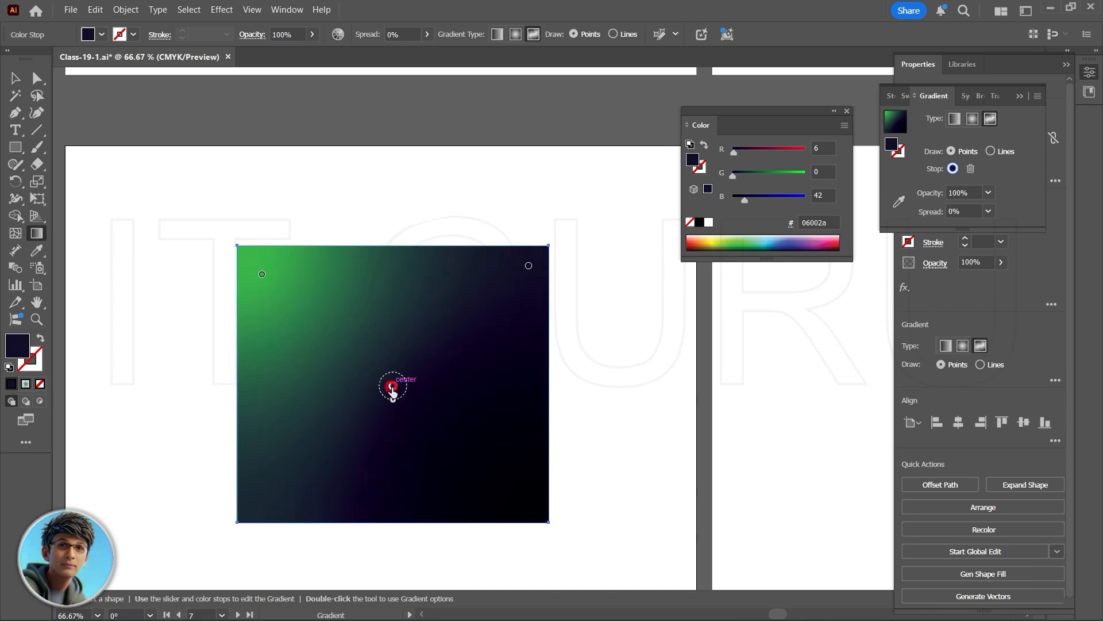
double_click(394, 386)
click(332, 435)
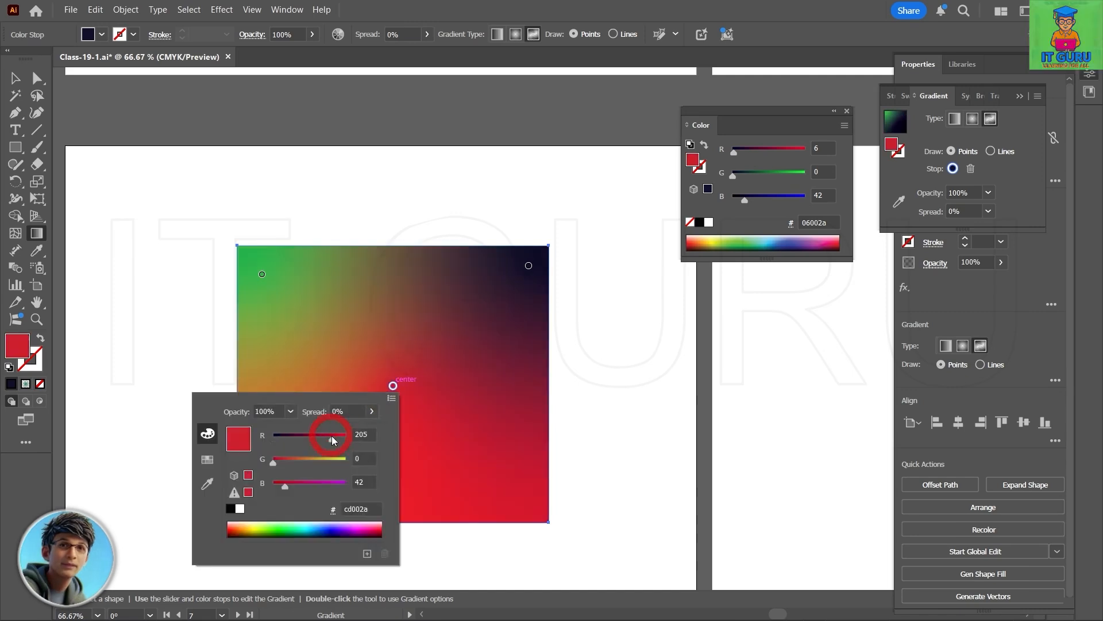
Add a freeform stop in the rectangle's lower-right corner and colour it yellow-green by setting green to 229 (cde52a)
click(529, 504)
double_click(528, 502)
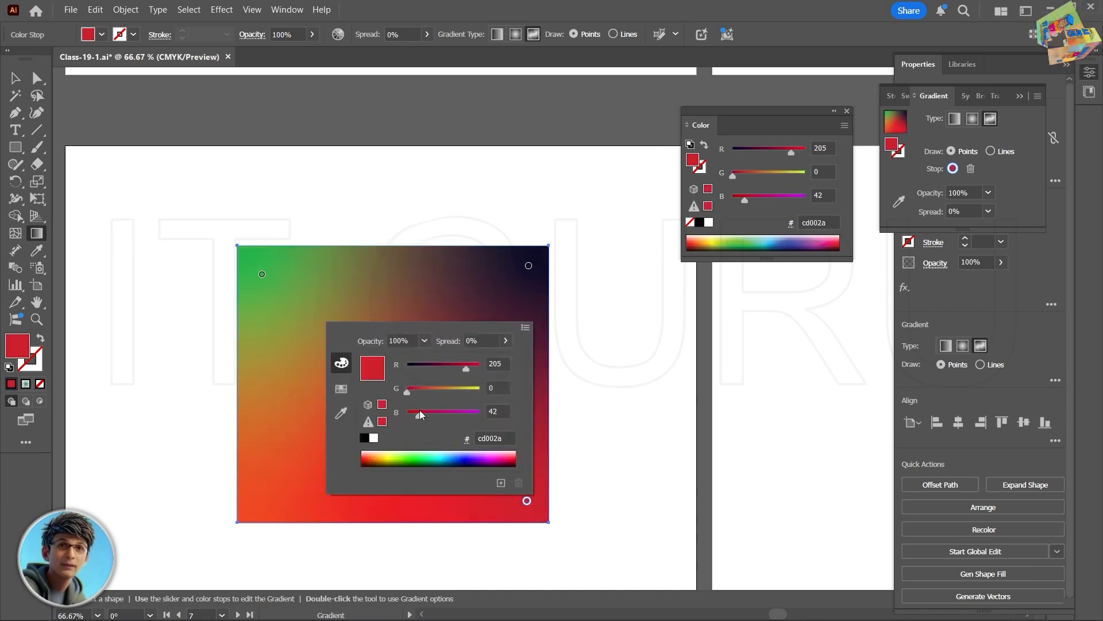
click(472, 389)
click(392, 282)
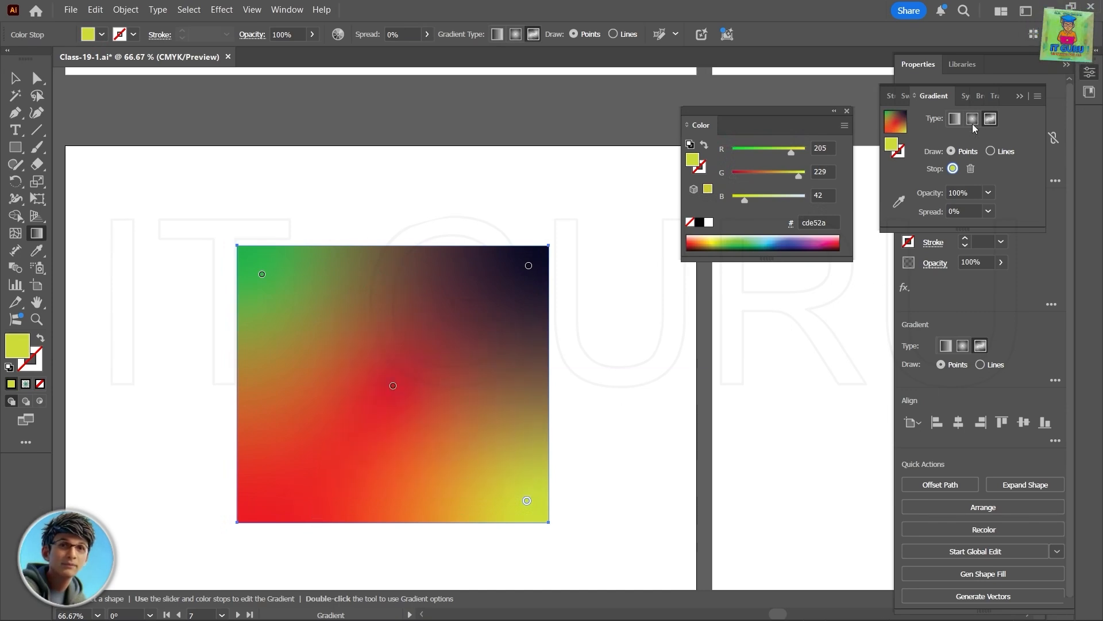
Add a freeform stop in the rectangle's lower-left corner and colour it light blue with red 41 and blue 253 (29e5fd)
click(255, 507)
double_click(256, 509)
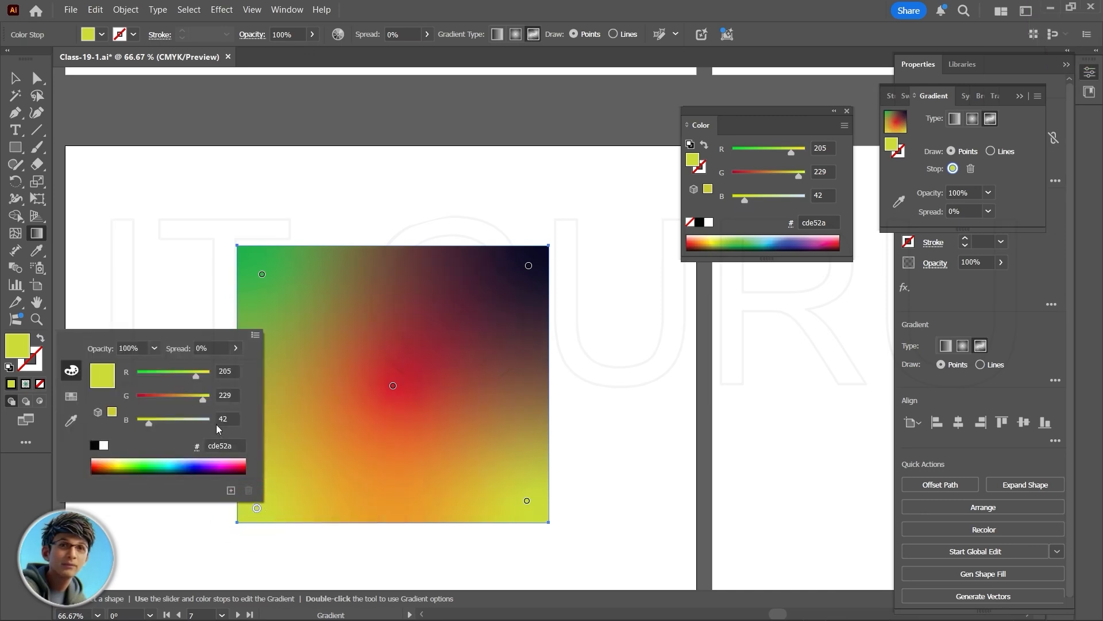
drag(196, 374, 149, 372)
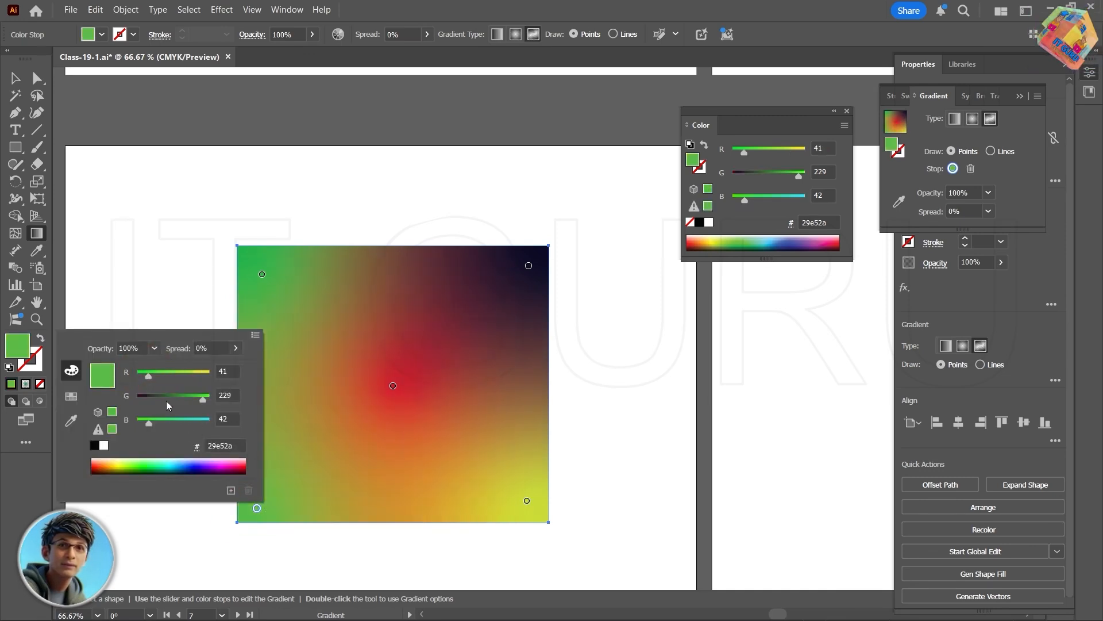
drag(148, 423, 208, 422)
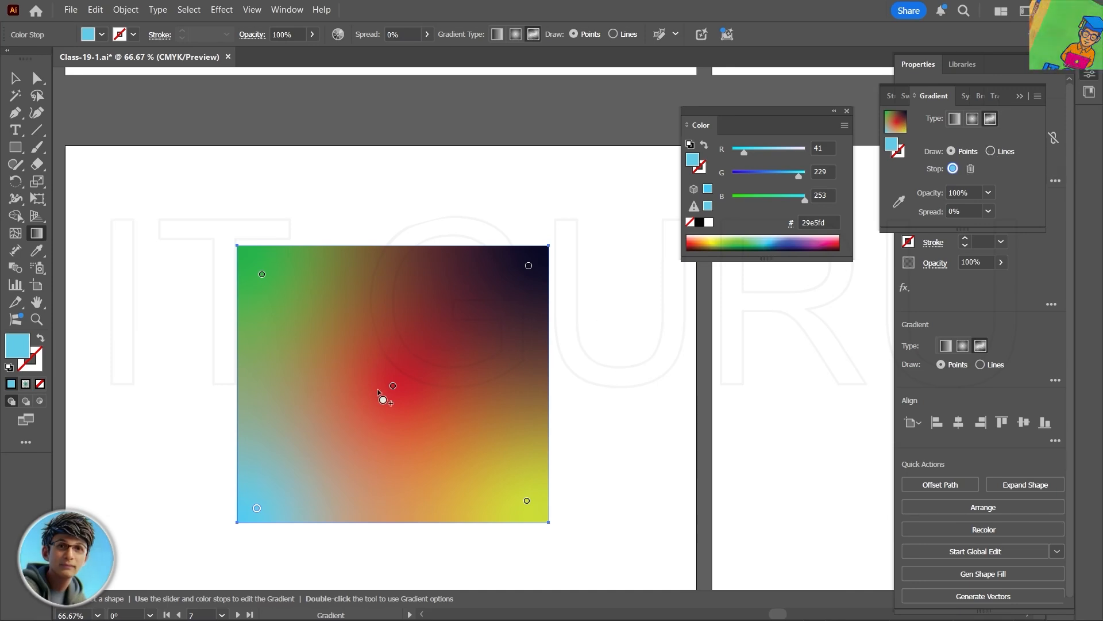
Switch the freeform gradient to Lines and join the upper-right, centre, upper-left, lower-left and lower-right stops into a closed curve
click(991, 151)
click(528, 266)
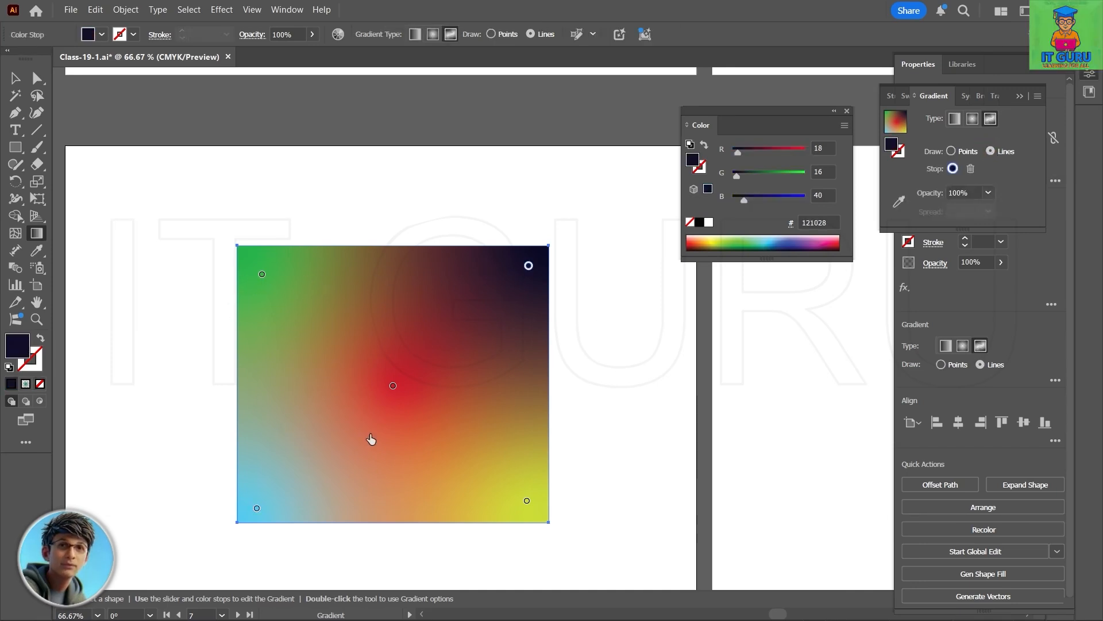
click(392, 386)
click(392, 388)
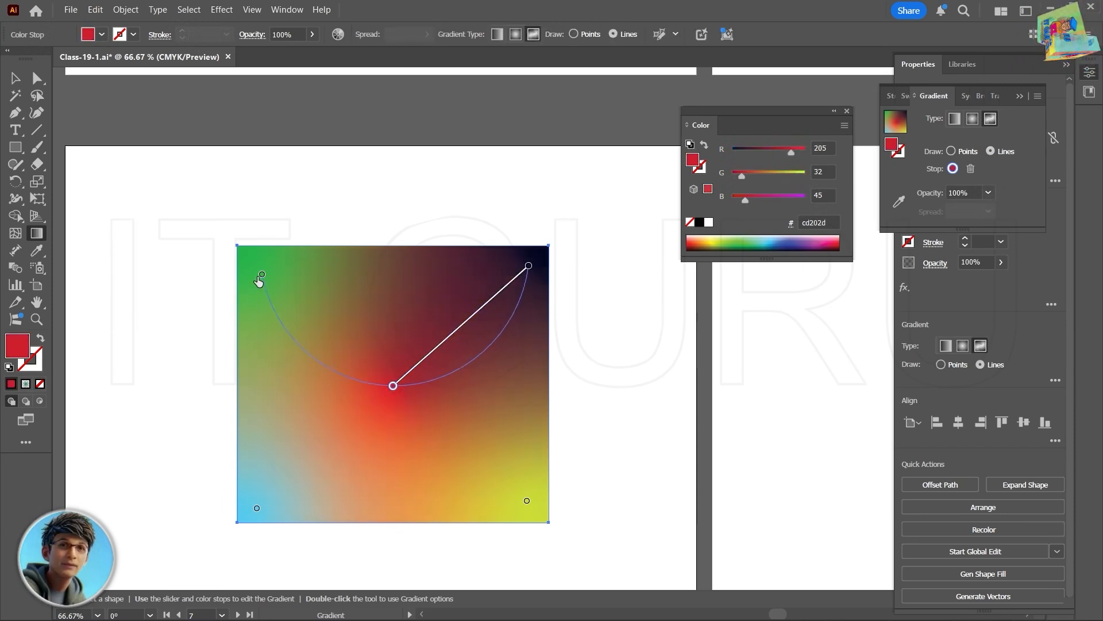
click(263, 276)
click(257, 508)
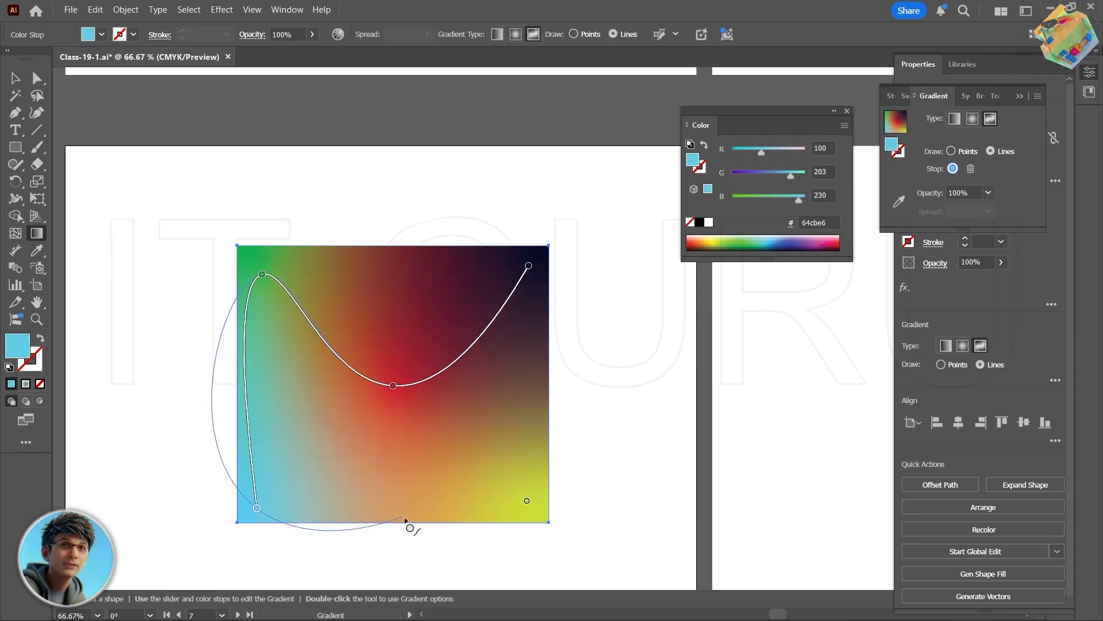
click(527, 500)
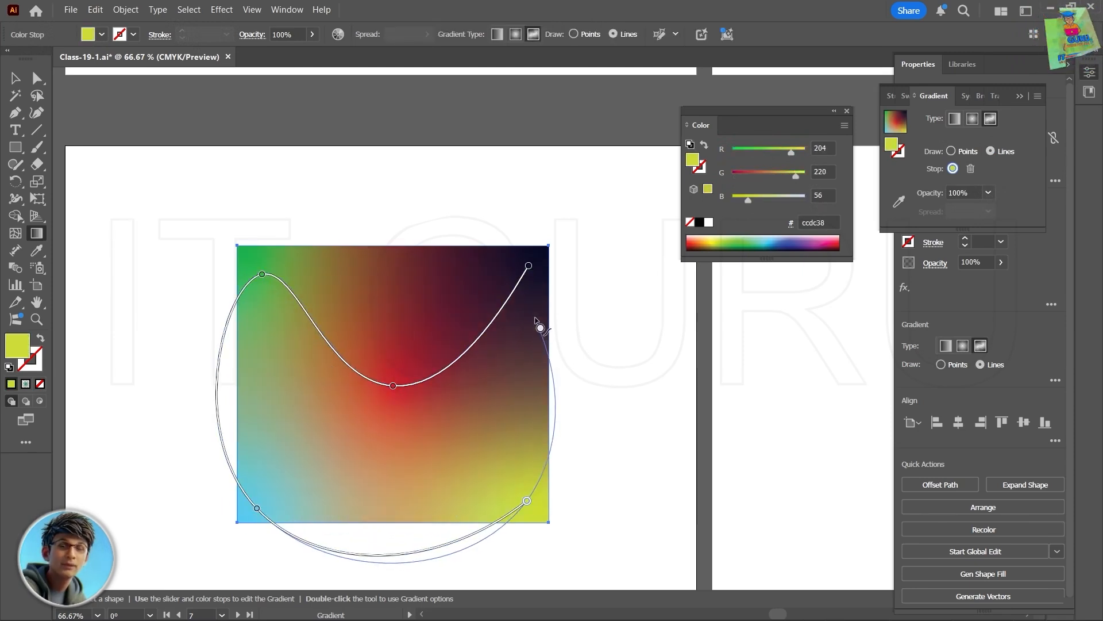
click(529, 267)
Reshape the freeform line by raising the centre stop, adding red stops on its lower and left segments, and pulling the left and yellow-green stops inward
drag(393, 385, 411, 322)
click(389, 562)
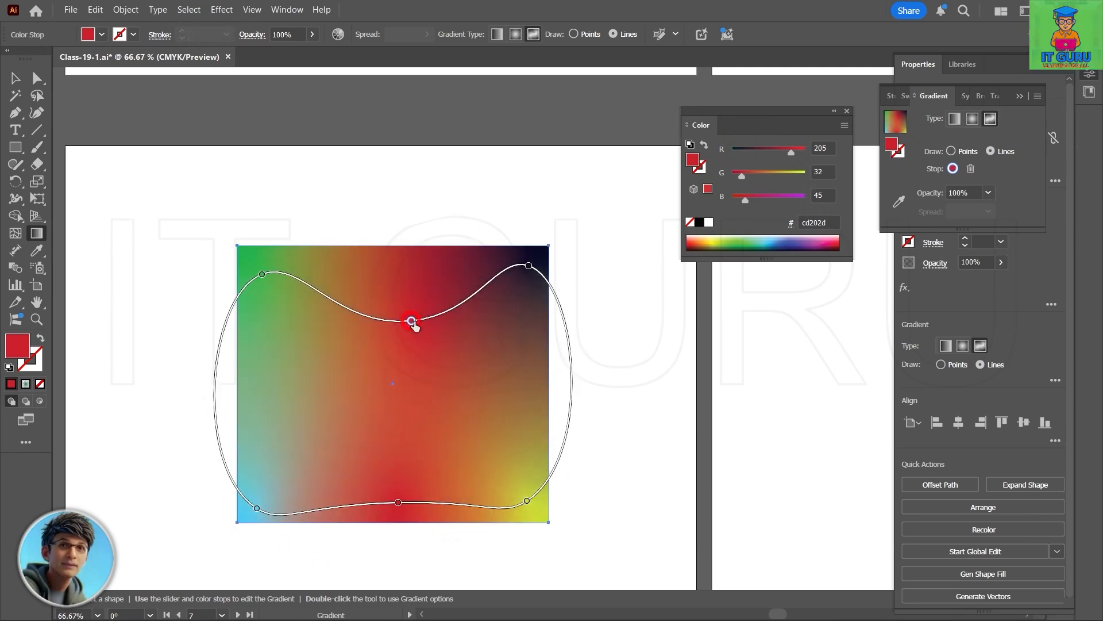
click(215, 409)
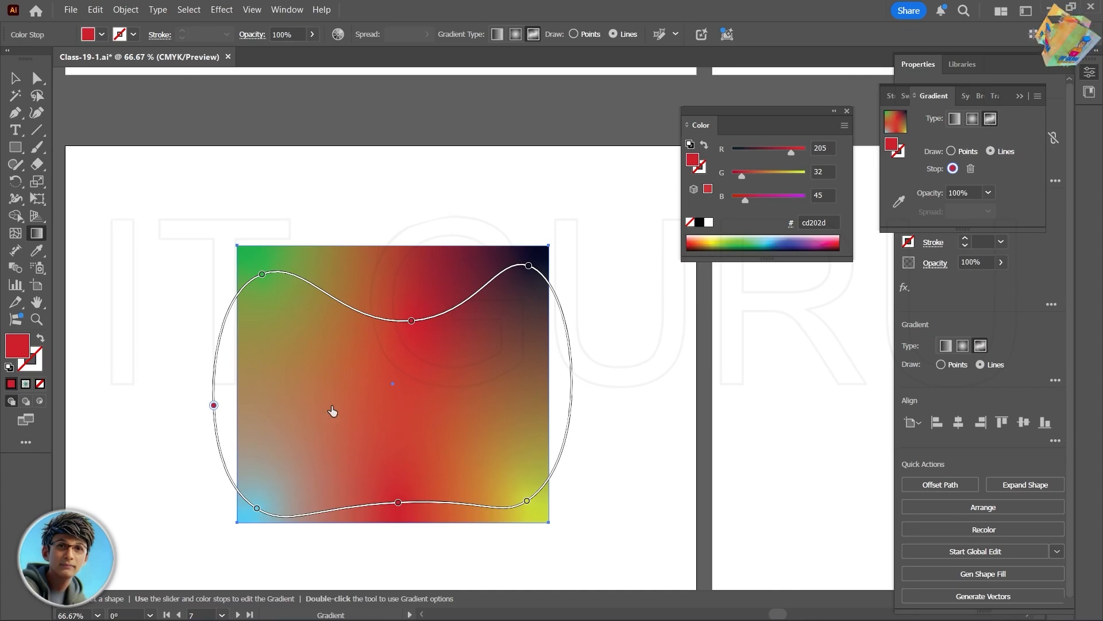
drag(213, 405, 304, 406)
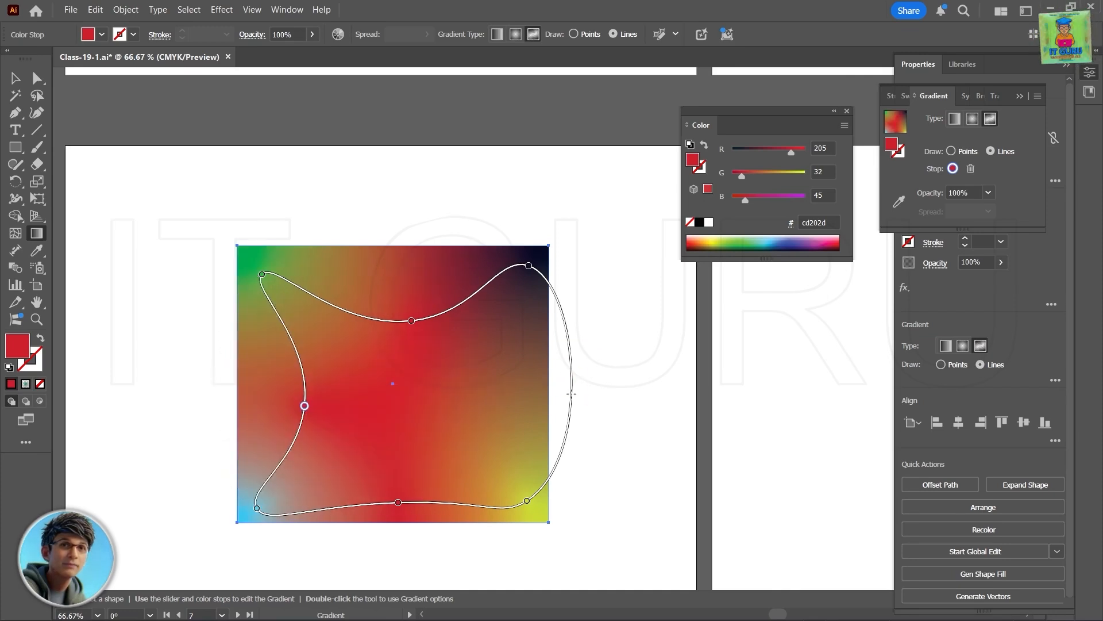
drag(571, 393, 488, 405)
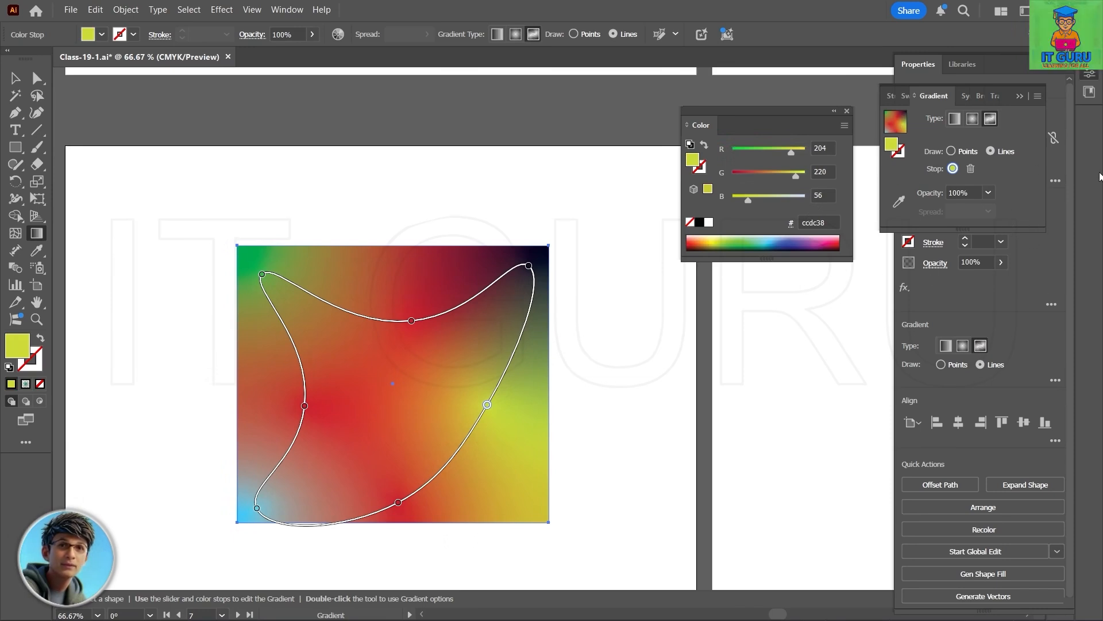
Examine the gradient settings of the green-red and grey circles under Gradient style, including the list of preset gradients
scroll(503, 391, down, 1)
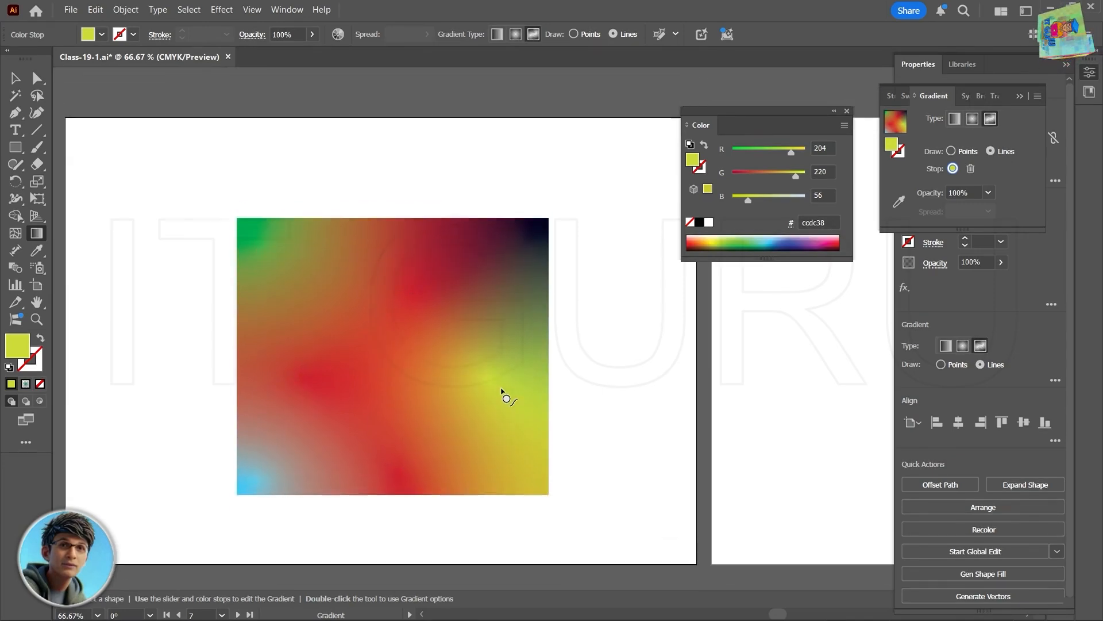
alt+scroll(502, 392, down, 3)
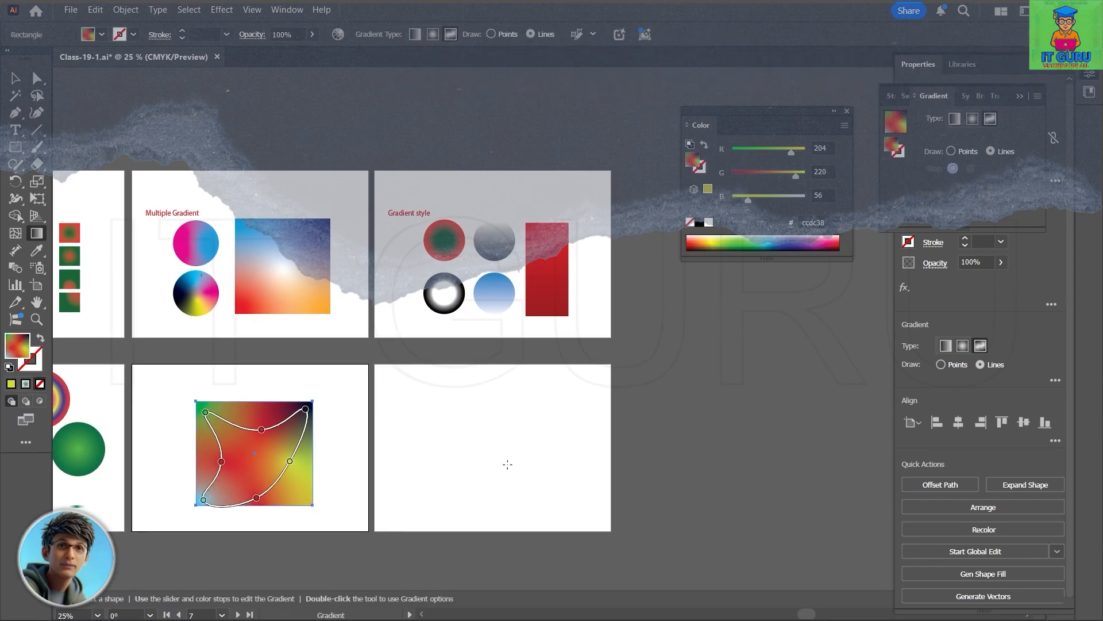
alt+scroll(507, 464, up, 2)
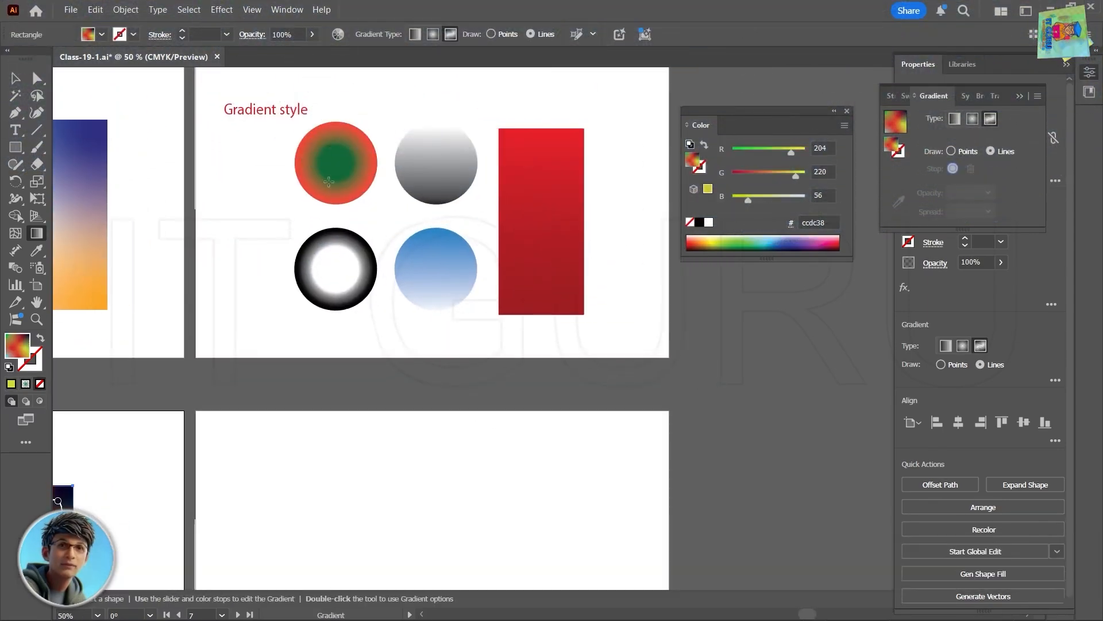
click(15, 77)
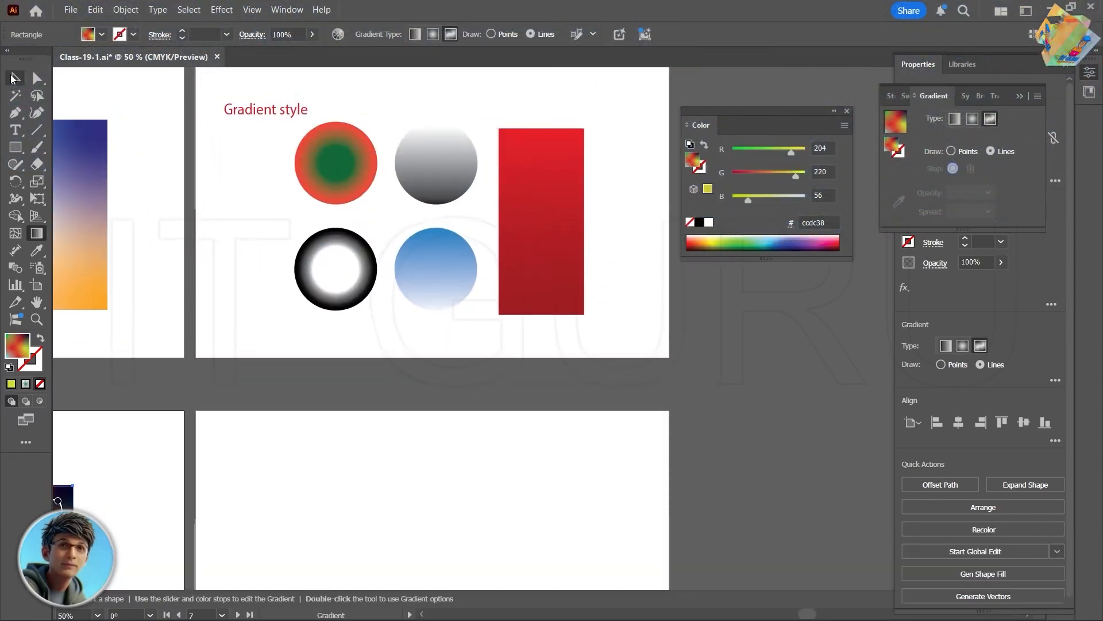
click(345, 161)
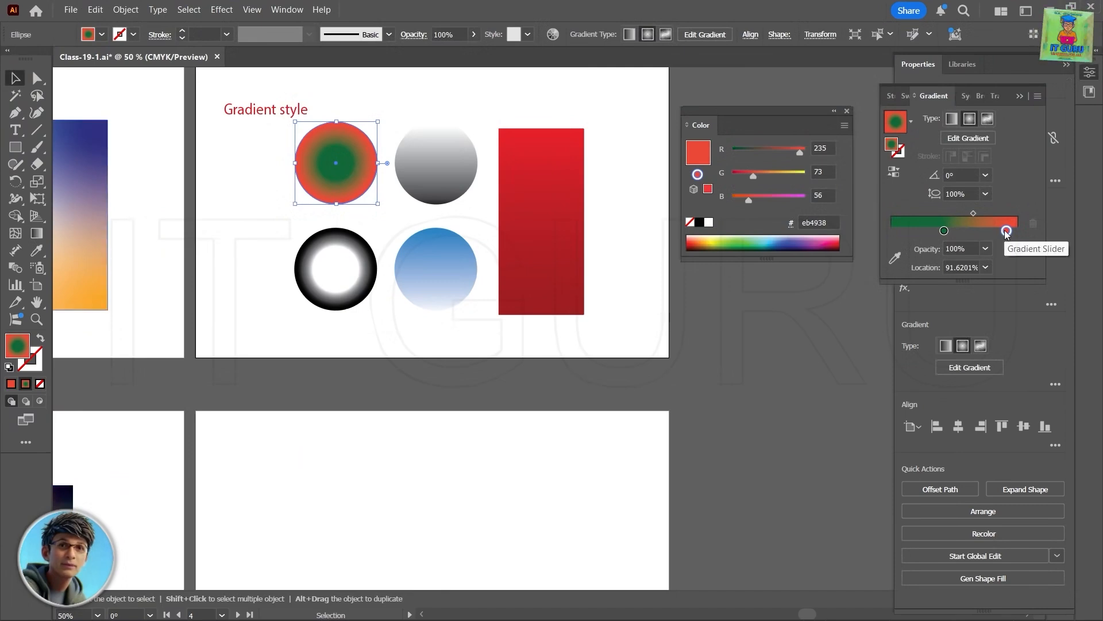
click(447, 162)
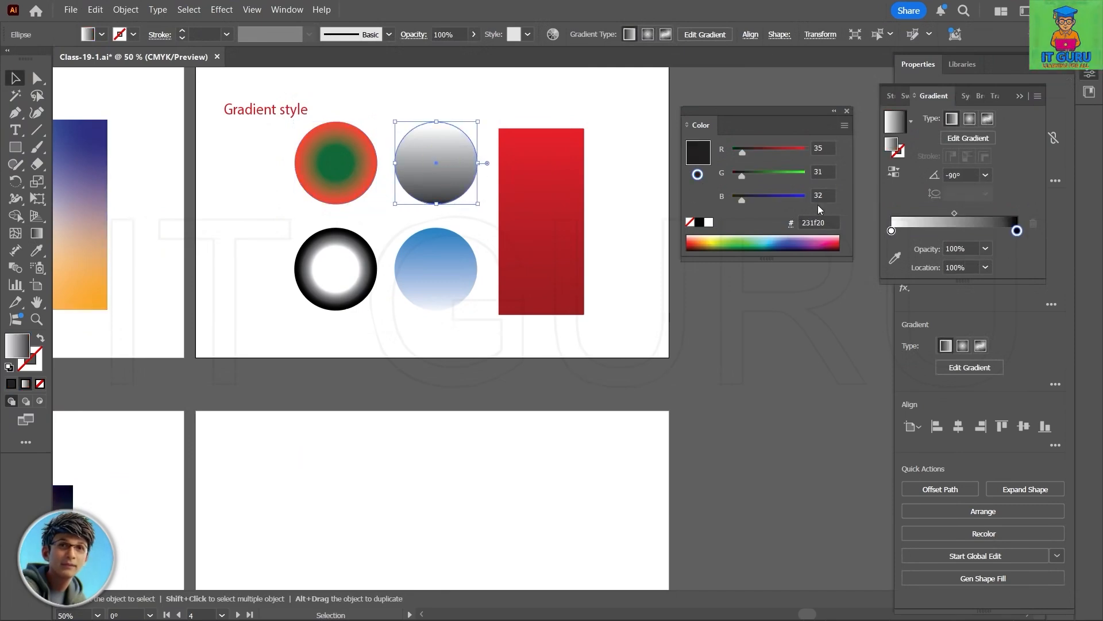
click(911, 122)
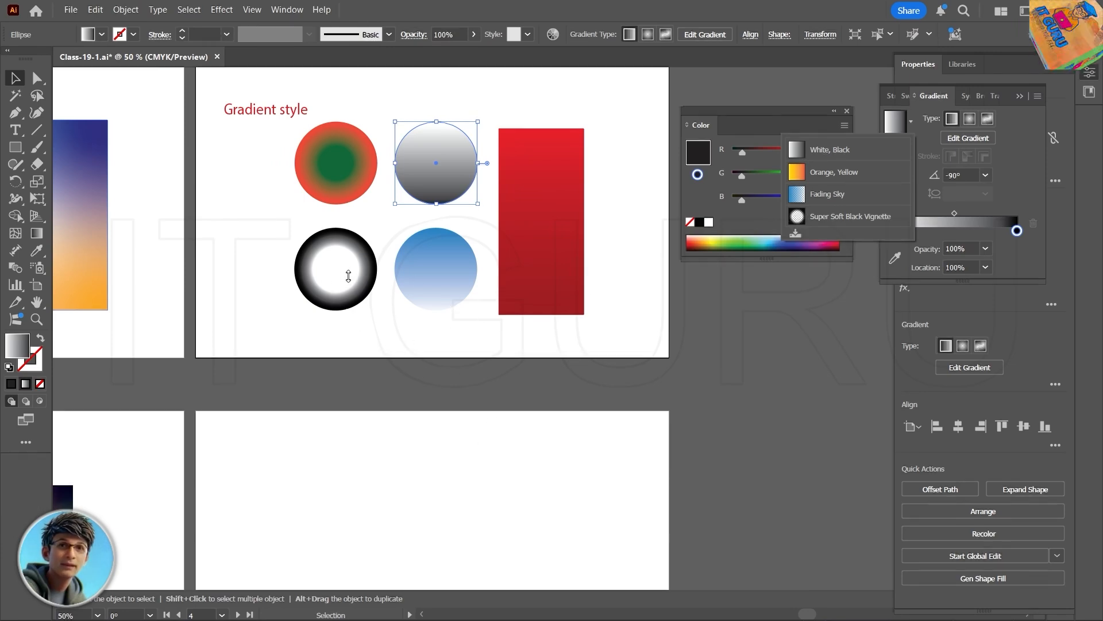
Shift the red rectangle slightly right, then move the black-and-white circle onto it and bring the circle to the front
click(15, 78)
mouse_move(569, 237)
mouse_down()
mouse_move(354, 244)
mouse_move(515, 252)
mouse_move(584, 230)
mouse_up()
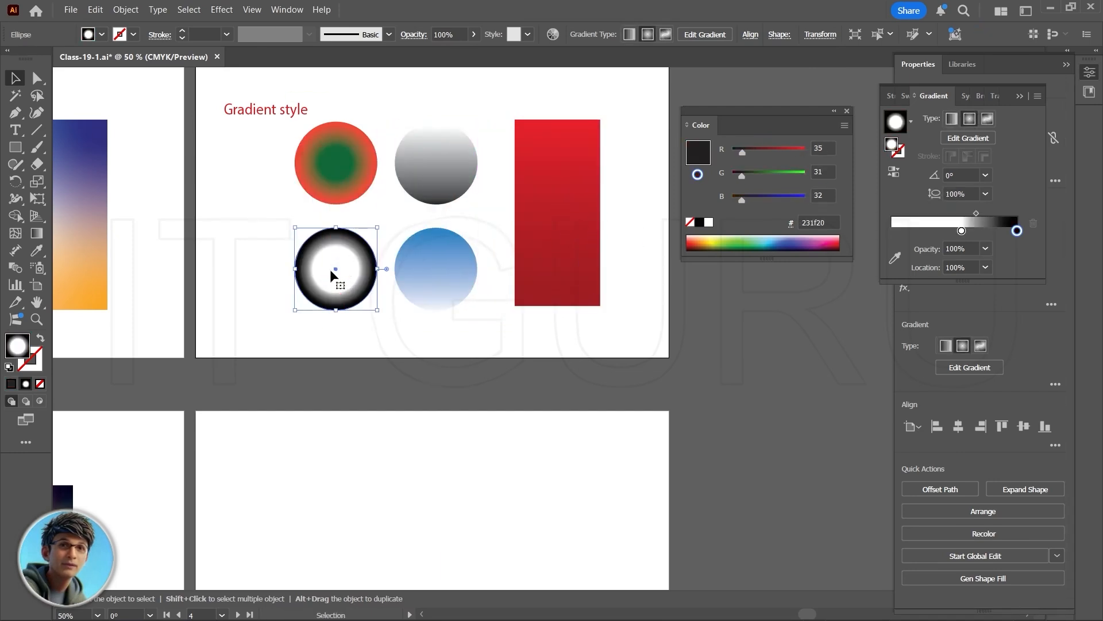
drag(330, 269, 552, 249)
right_click(551, 250)
click(594, 551)
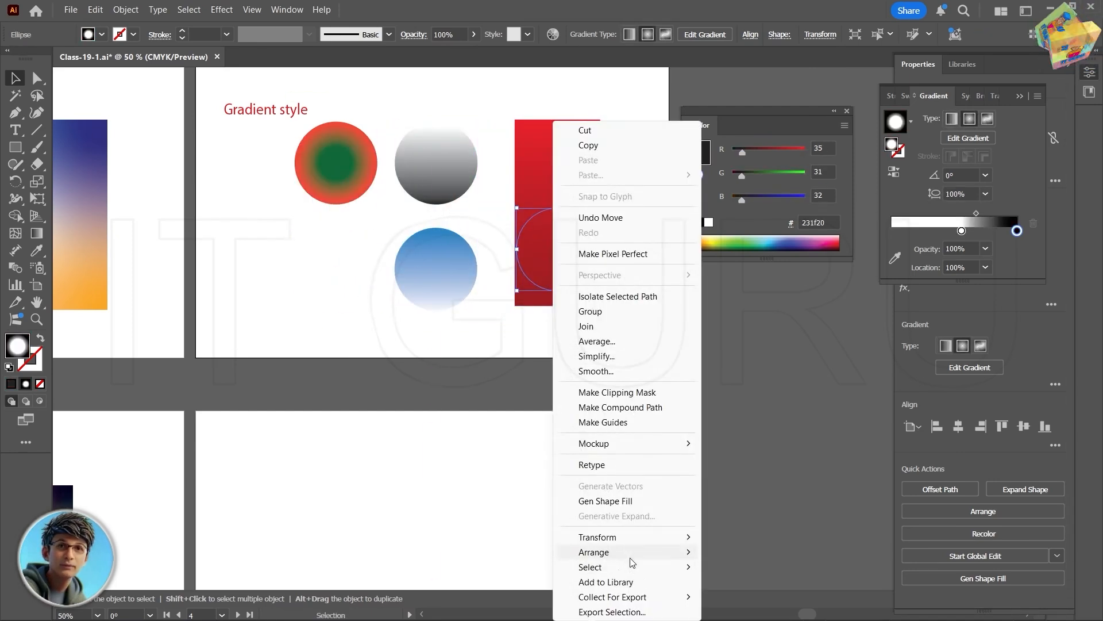
click(733, 485)
key(ctrl+shift+a)
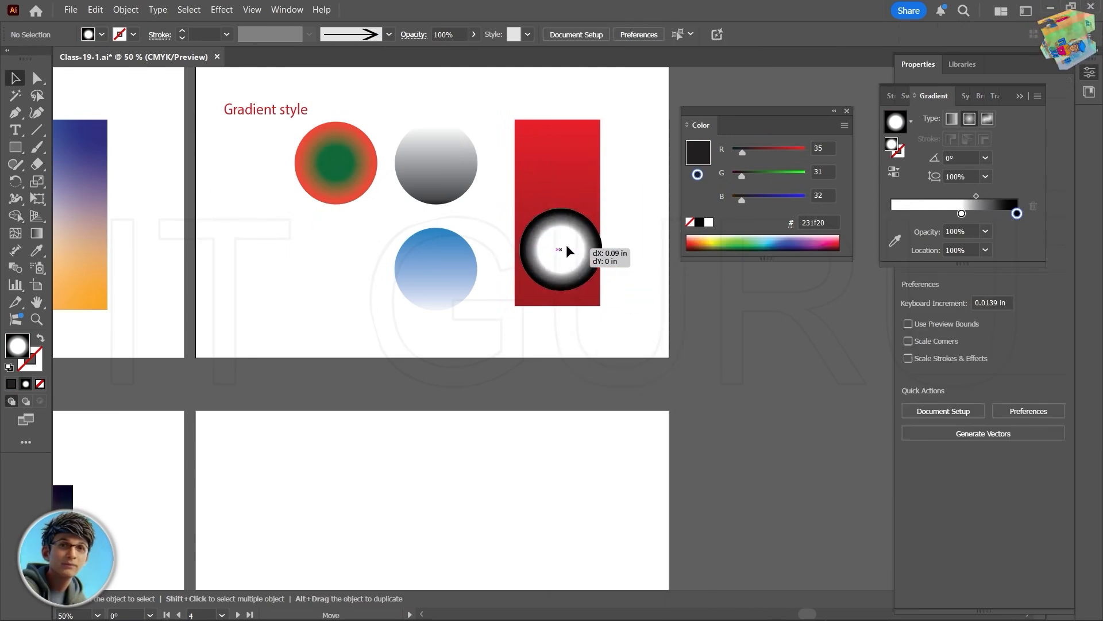
Move the black-and-white circle off the red rectangle to the artboard's lower left and shift the blue circle slightly right
mouse_move(565, 244)
mouse_down()
mouse_move(559, 165)
mouse_move(310, 291)
mouse_up()
click(443, 284)
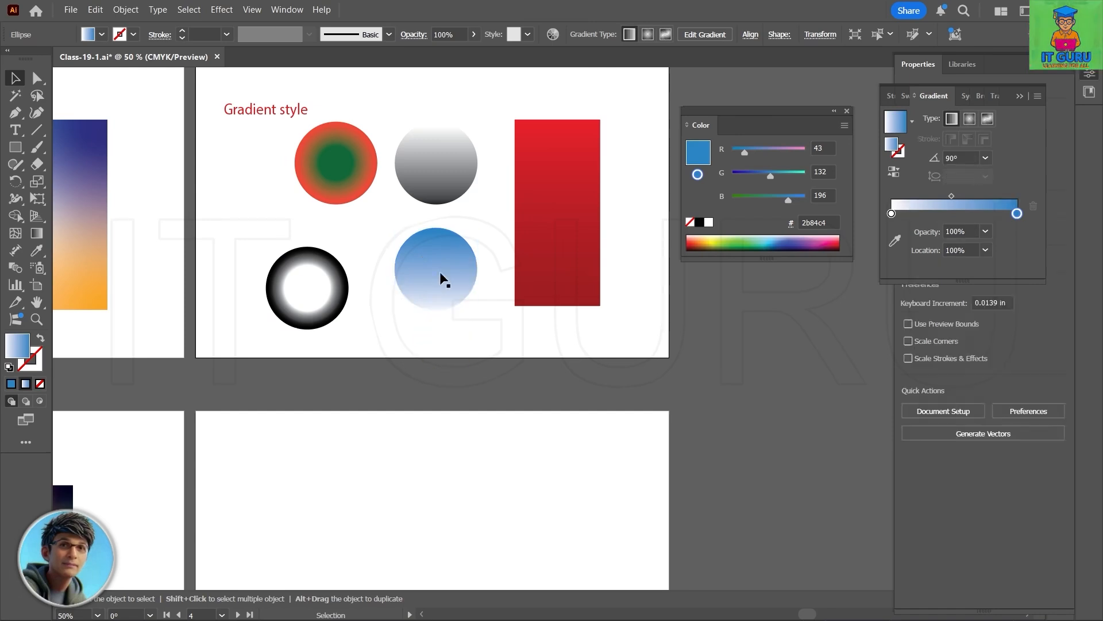
drag(438, 278, 464, 284)
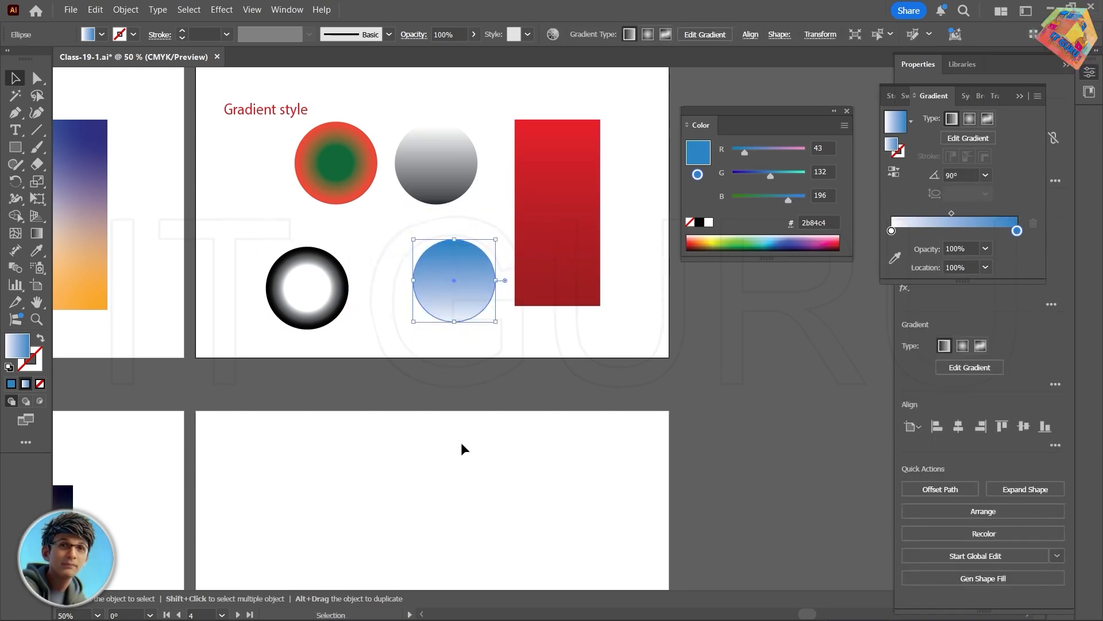
Draw a large circle with the blue-to-white gradient on the empty artboard and move it up towards the artboard's middle
scroll(463, 448, down, 3)
scroll(464, 449, left, 2)
key(l)
drag(482, 385, 683, 527)
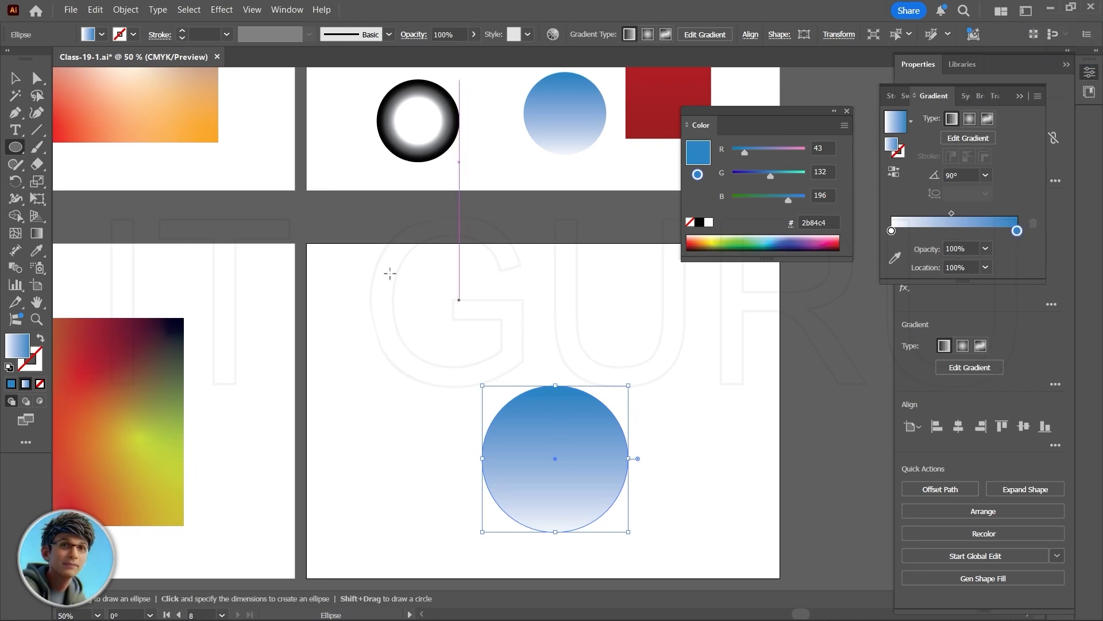
key(v)
drag(567, 463, 547, 389)
Move the red rectangle behind the large blue circle on the lower artboard and centre the circle over it
drag(662, 105, 533, 450)
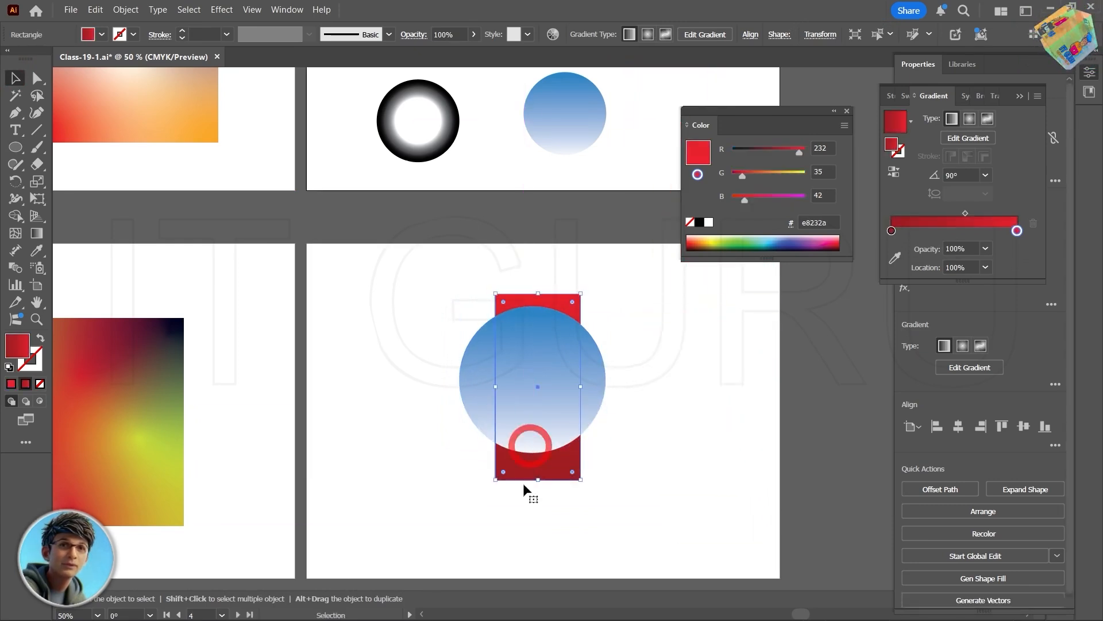
click(652, 441)
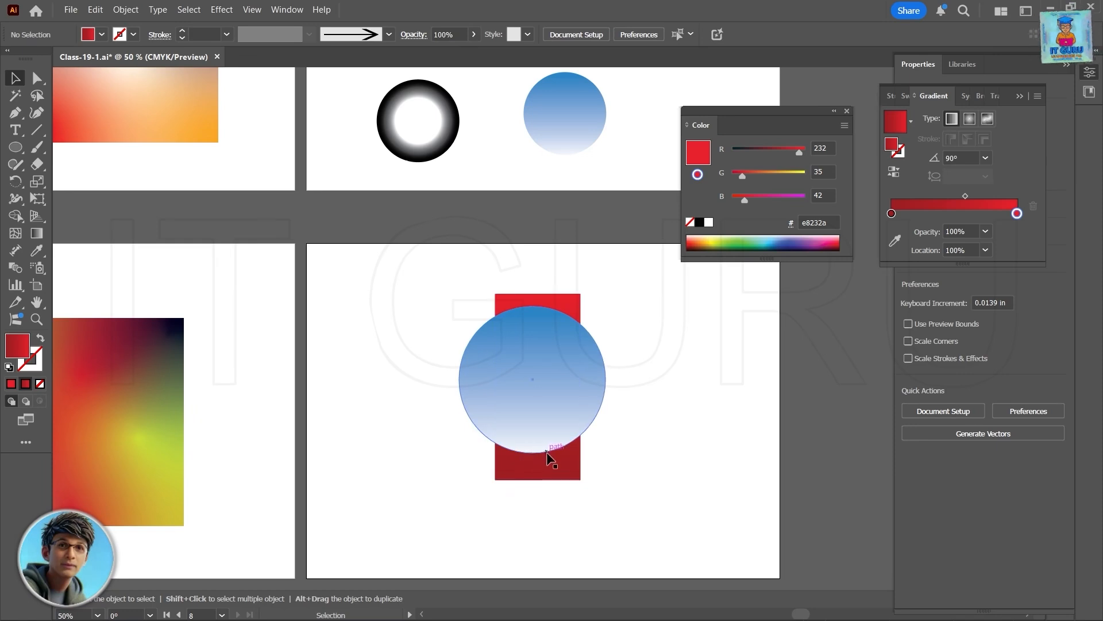
mouse_move(525, 385)
mouse_down()
mouse_move(388, 397)
mouse_move(528, 409)
mouse_move(538, 399)
mouse_up()
click(402, 529)
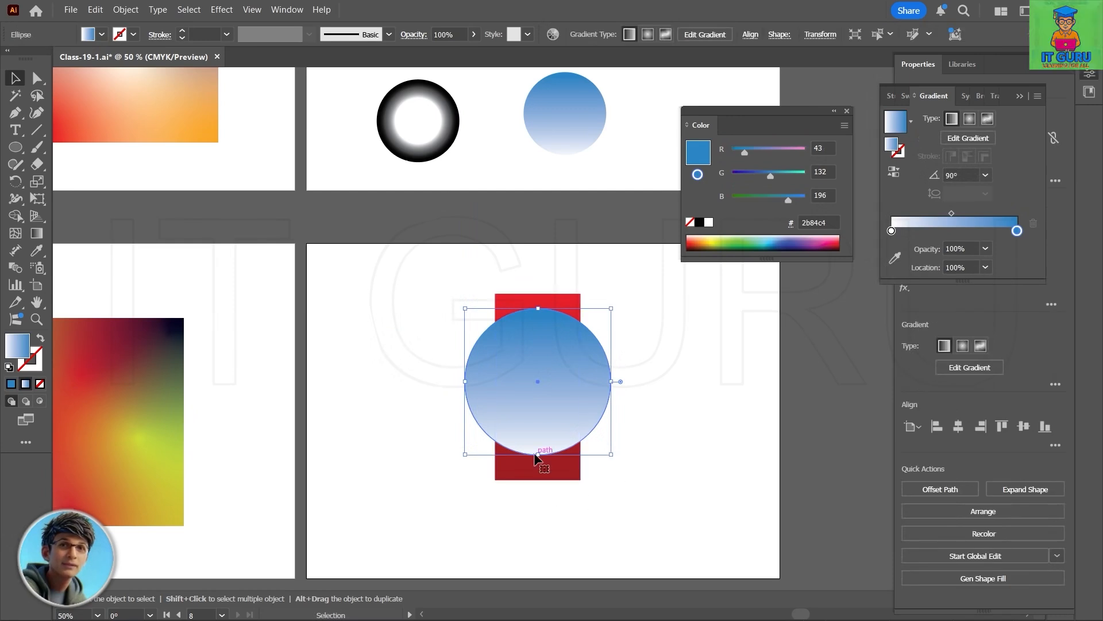
Set the opacity of the large circle's white gradient stop to 0%
click(891, 230)
click(986, 249)
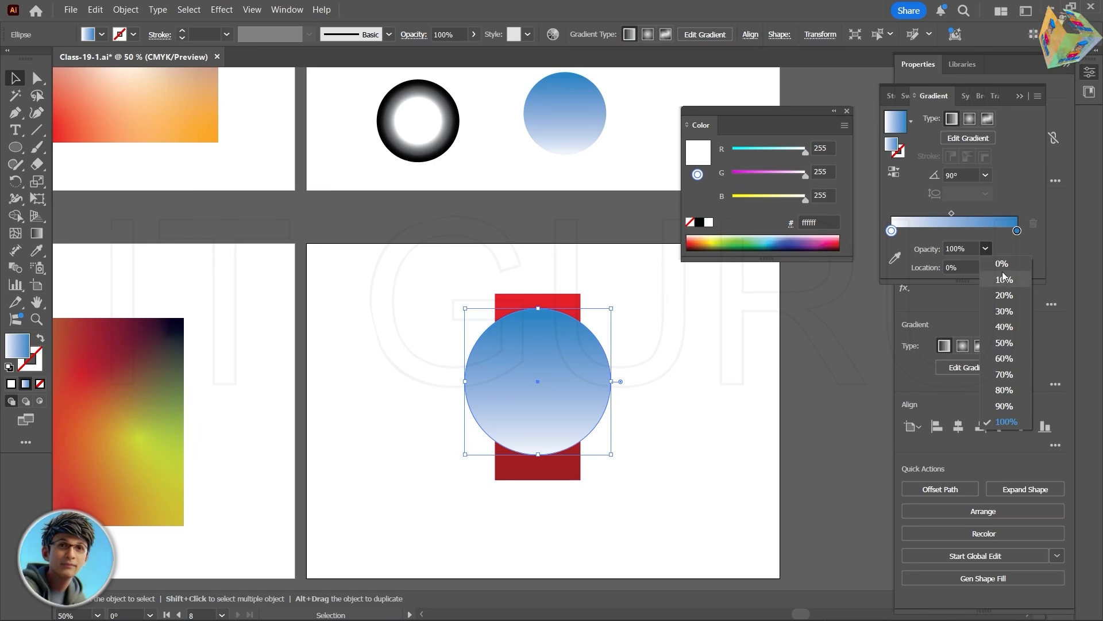
click(999, 268)
click(626, 559)
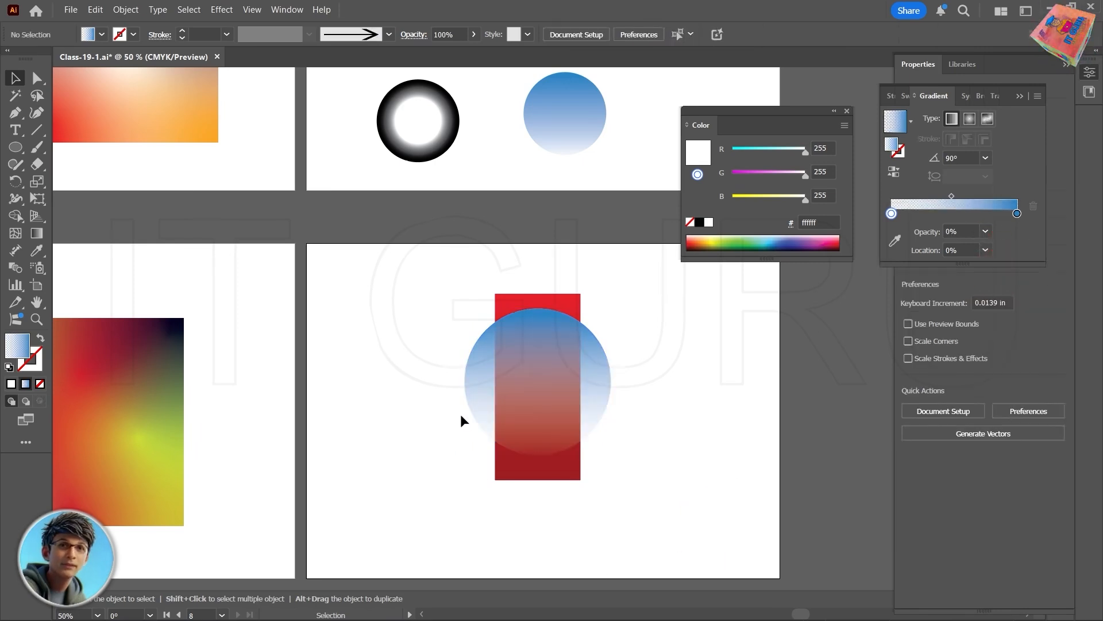
Move the large circle up and back over the rectangle's middle, and change its gradient type to radial
drag(528, 339, 550, 331)
click(687, 457)
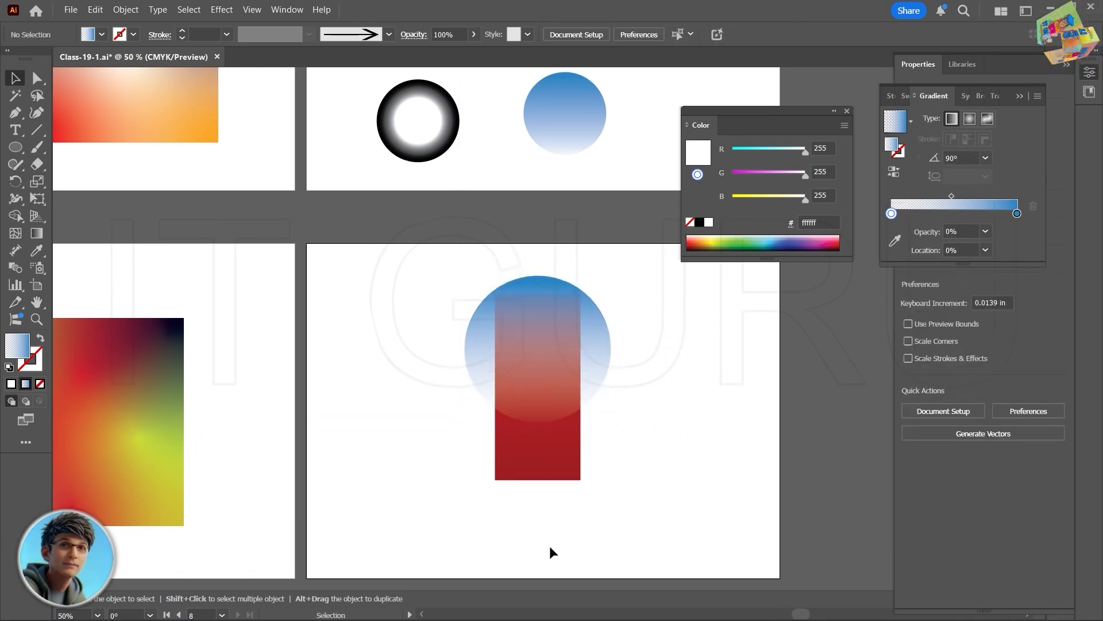
drag(534, 358, 544, 386)
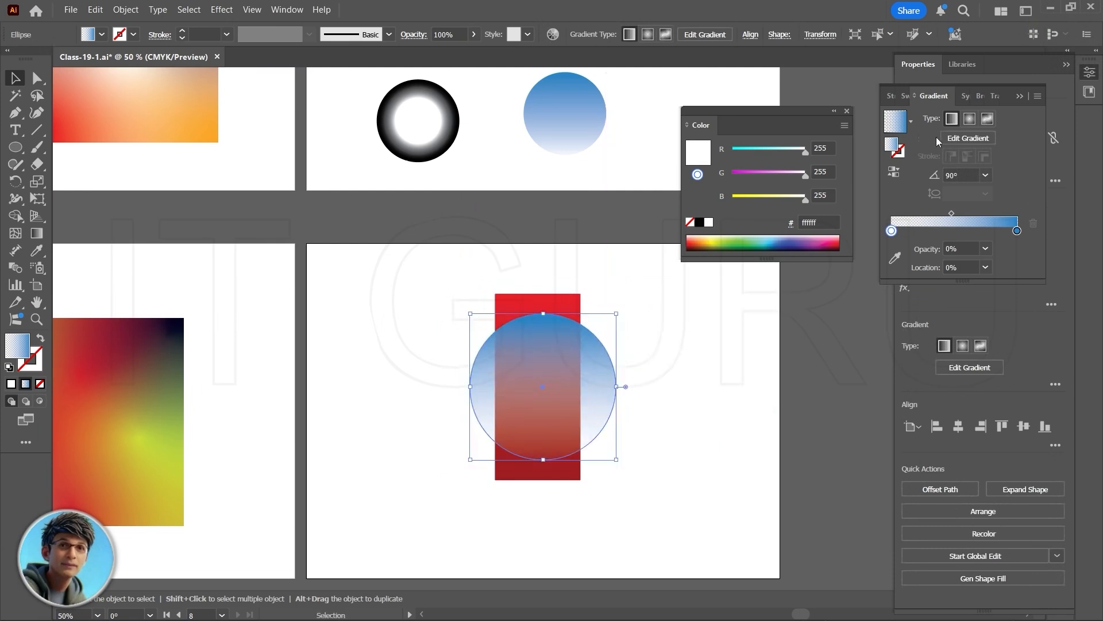
click(969, 119)
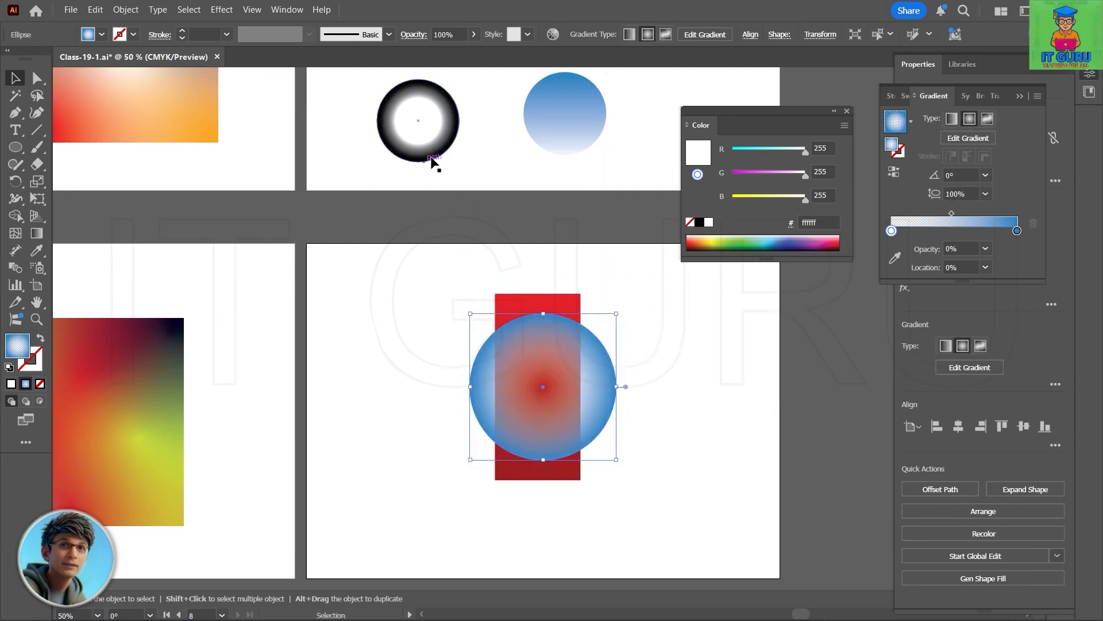
Move the large blue circle to the artboard's right edge and place the black-and-white circle on the red rectangle
click(415, 117)
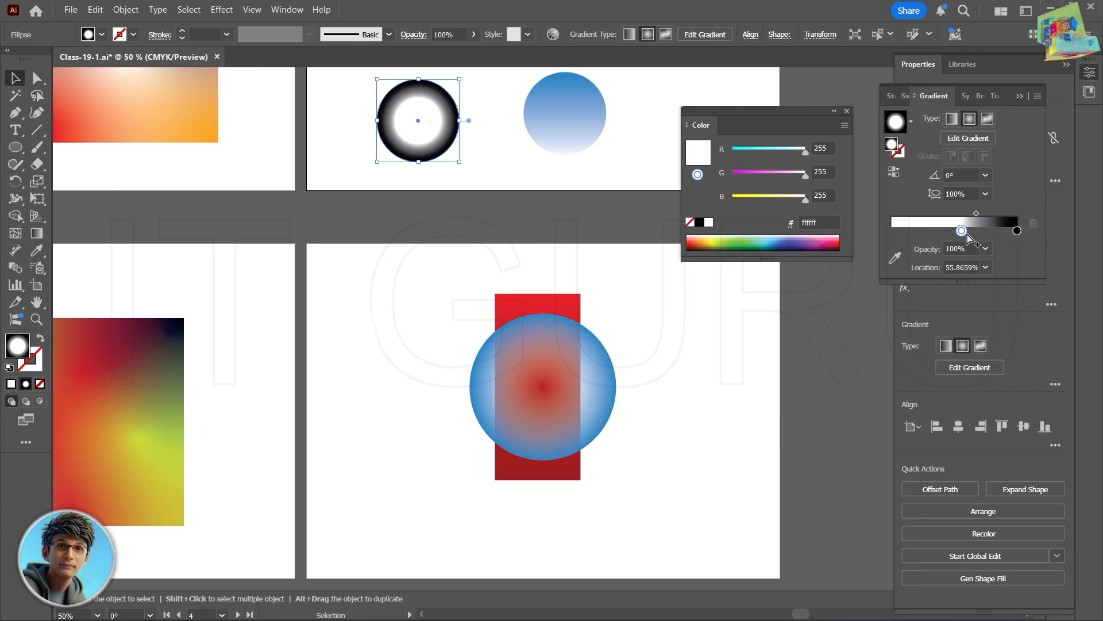
drag(549, 389, 836, 388)
drag(422, 138, 523, 385)
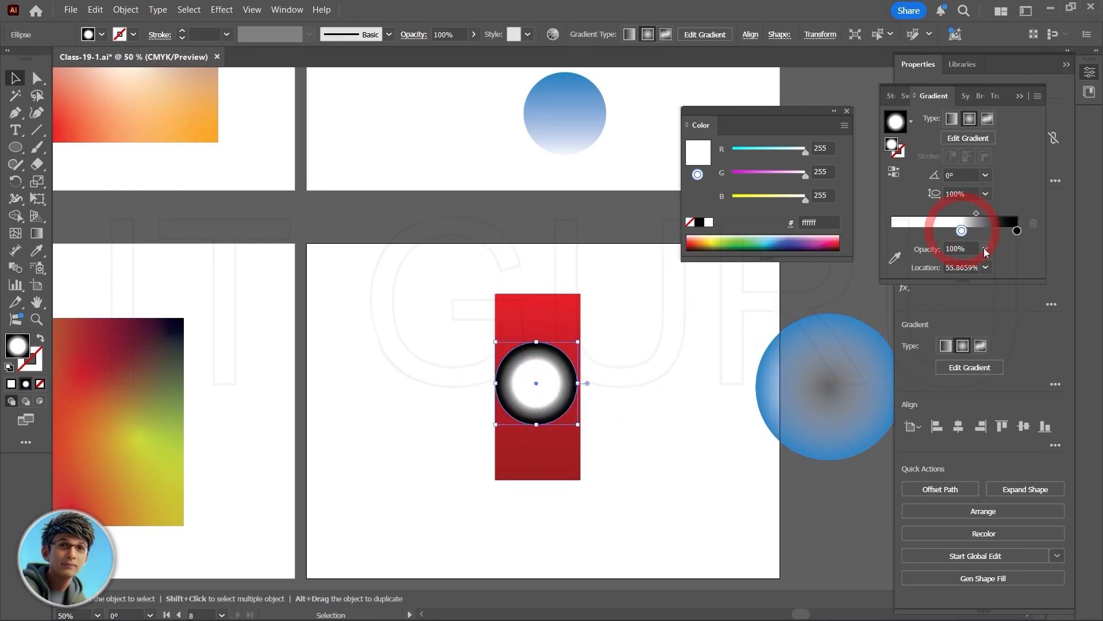
Set the opacity of the black-and-white circle's white gradient stop to 0%
click(986, 248)
click(997, 272)
click(441, 439)
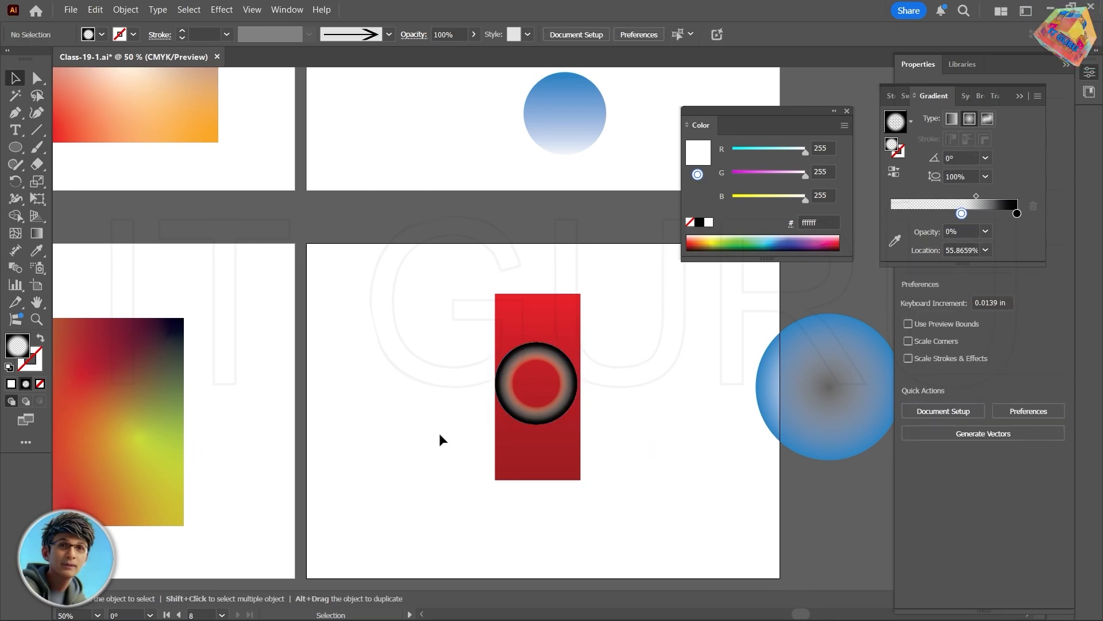
Move the black-ringed circle off the red rectangle to the grey area outside the artboard, beyond the large blue circle
drag(524, 387, 668, 374)
click(380, 463)
click(620, 429)
click(602, 146)
drag(776, 480, 521, 409)
drag(402, 331, 741, 411)
click(722, 484)
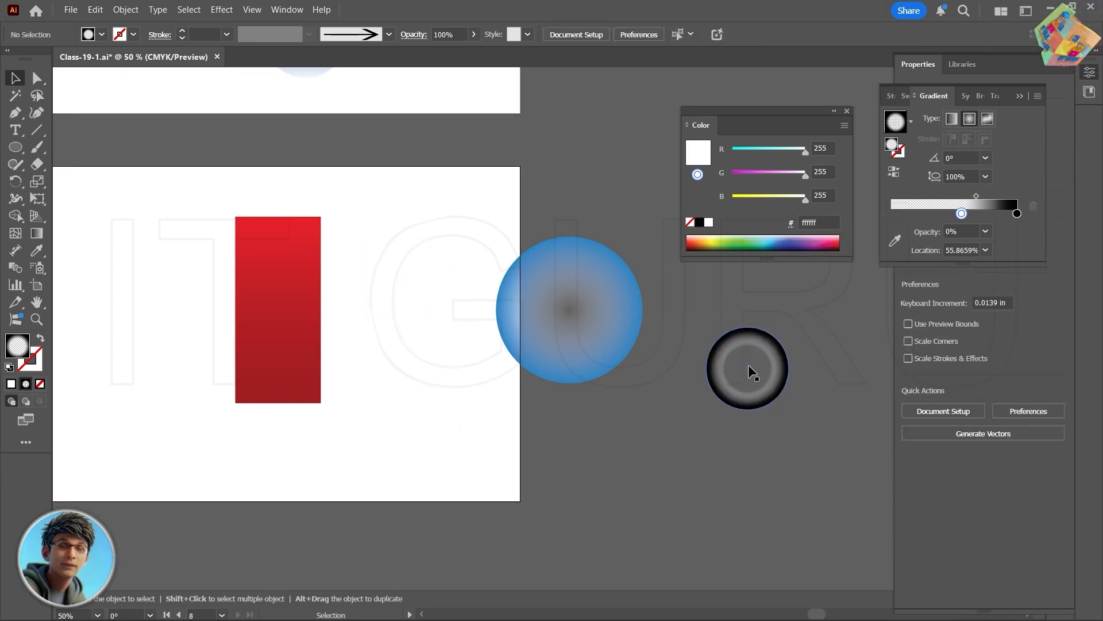
drag(750, 336, 711, 354)
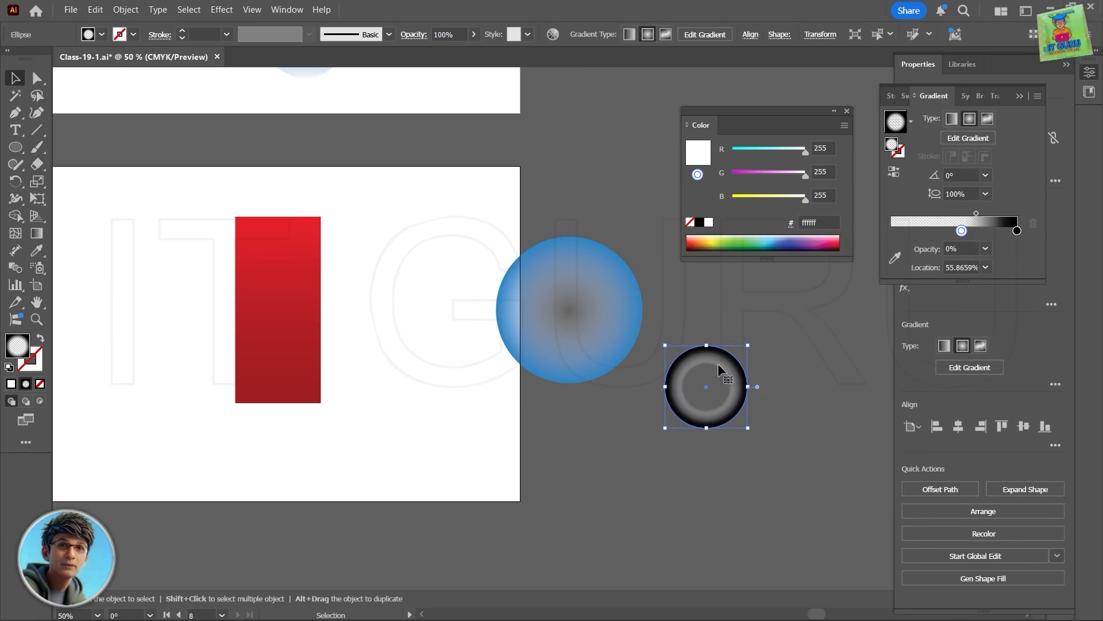
scroll(718, 364, down, 3)
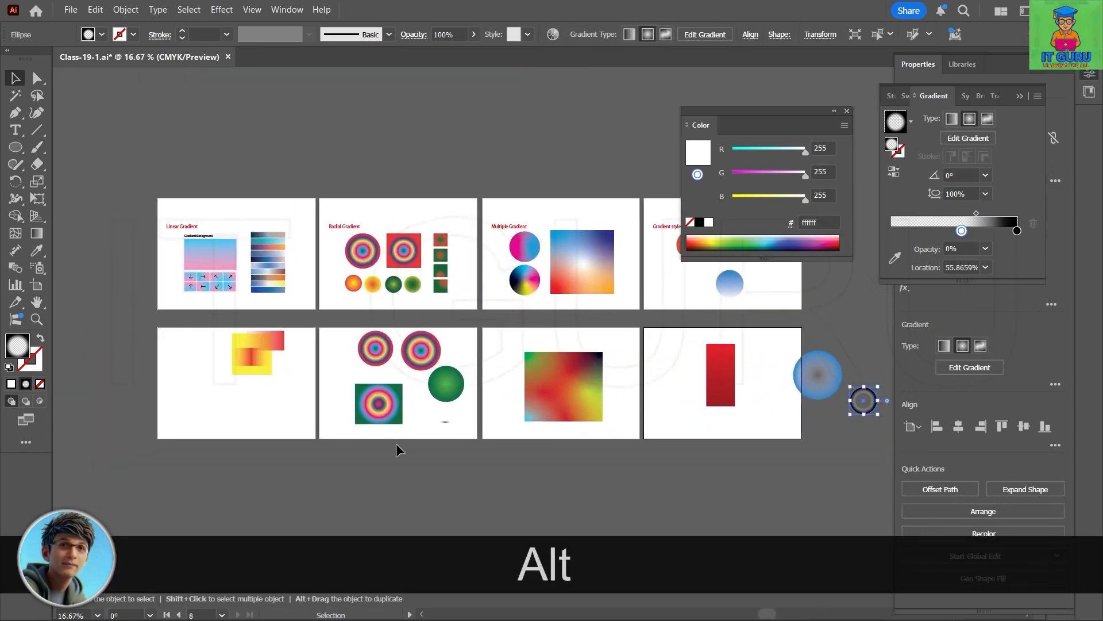